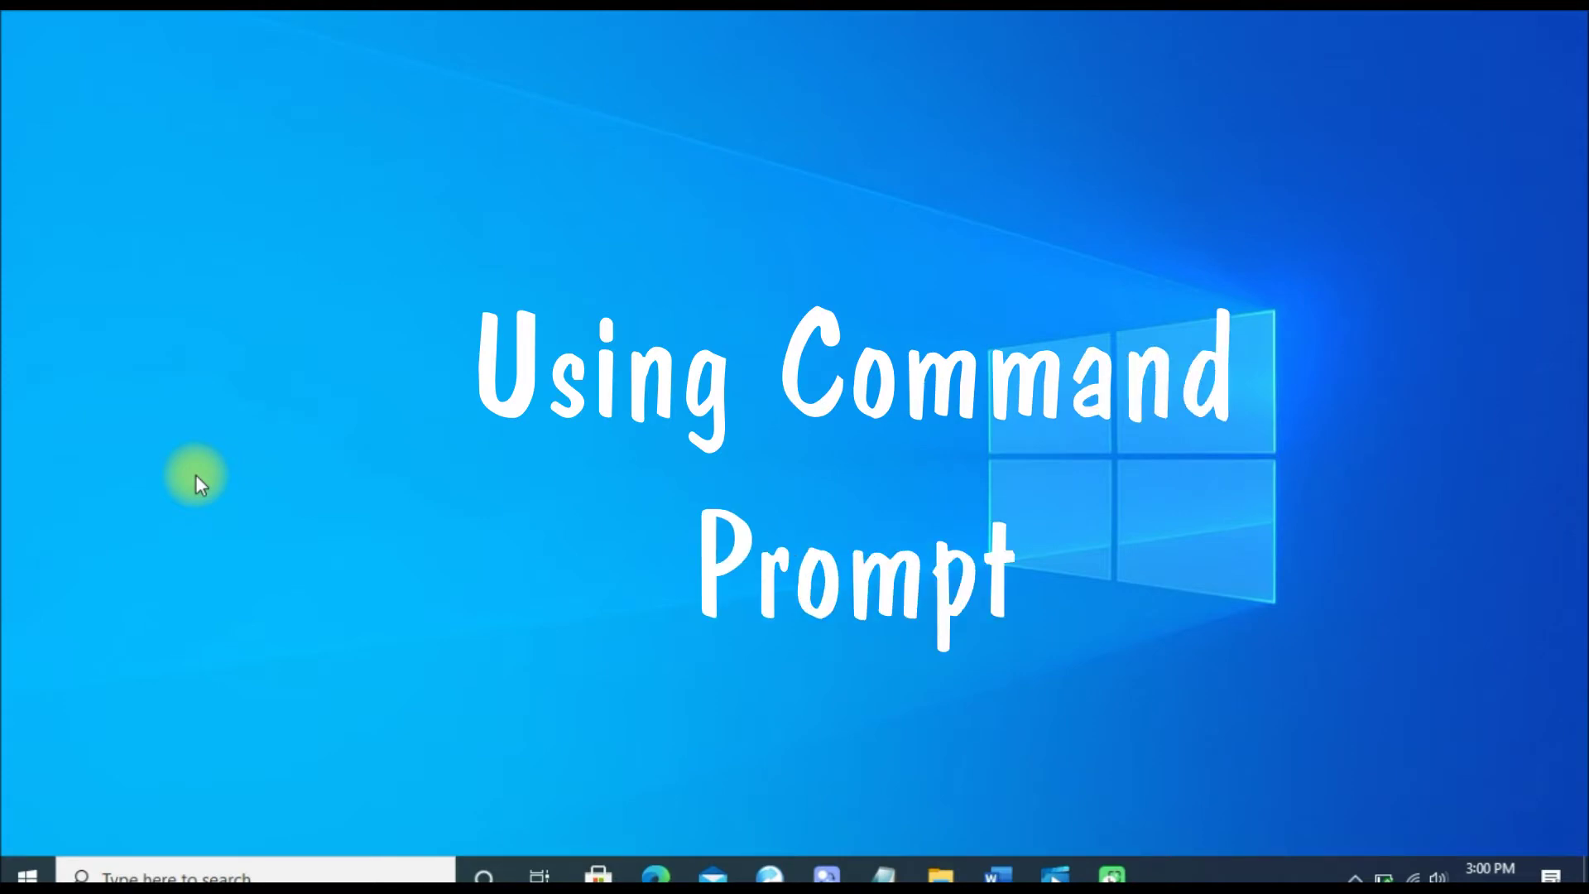
pyautogui.click(85, 874)
pyautogui.write('run')
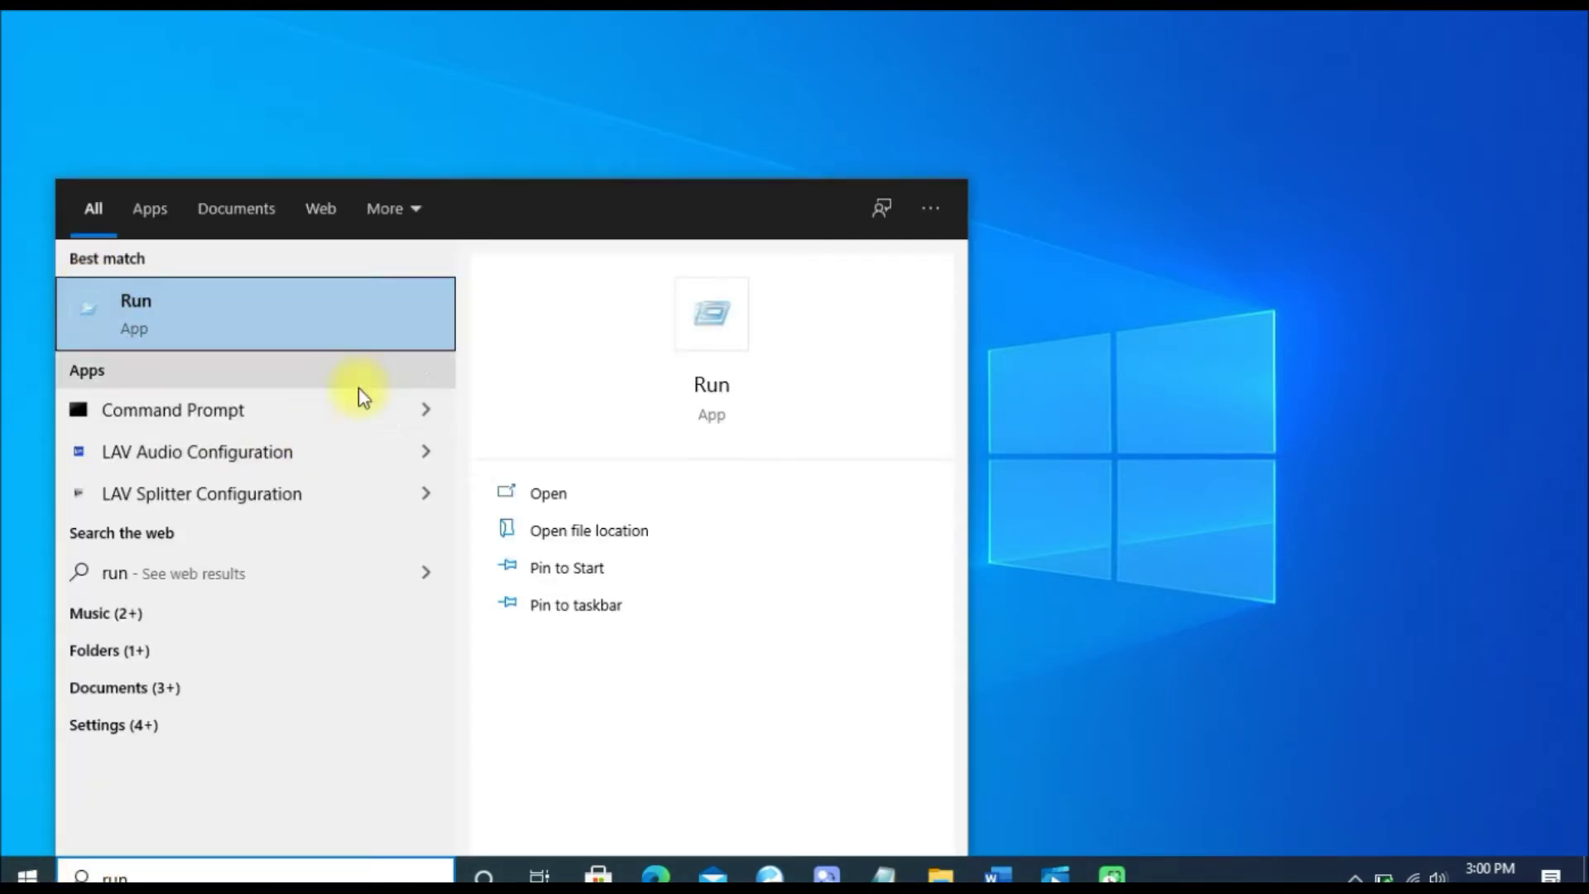
pyautogui.click(529, 495)
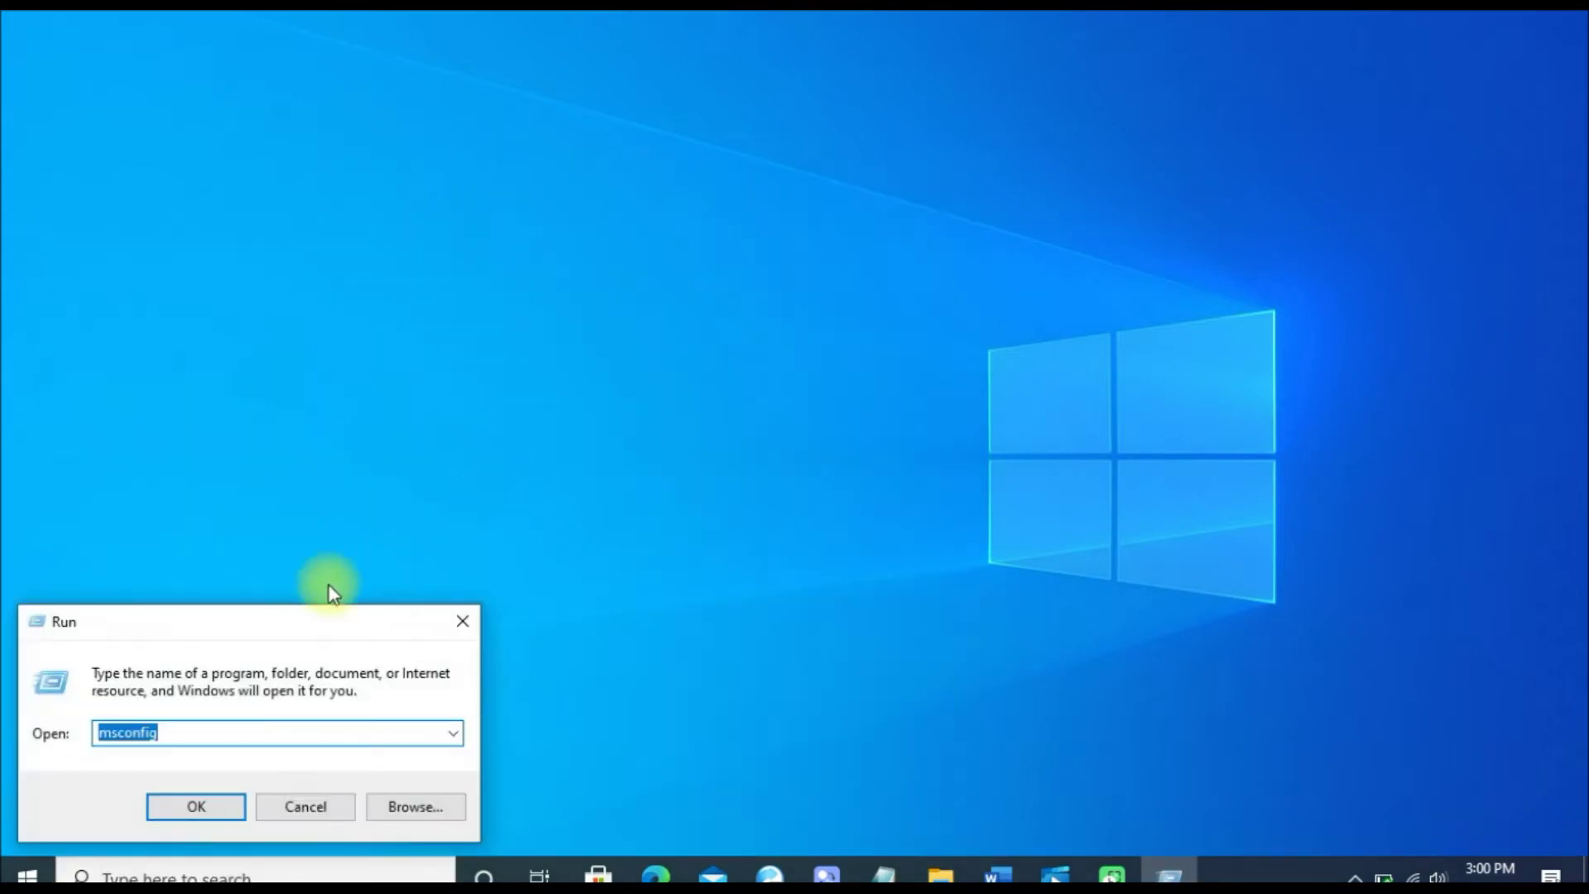
pyautogui.click(199, 807)
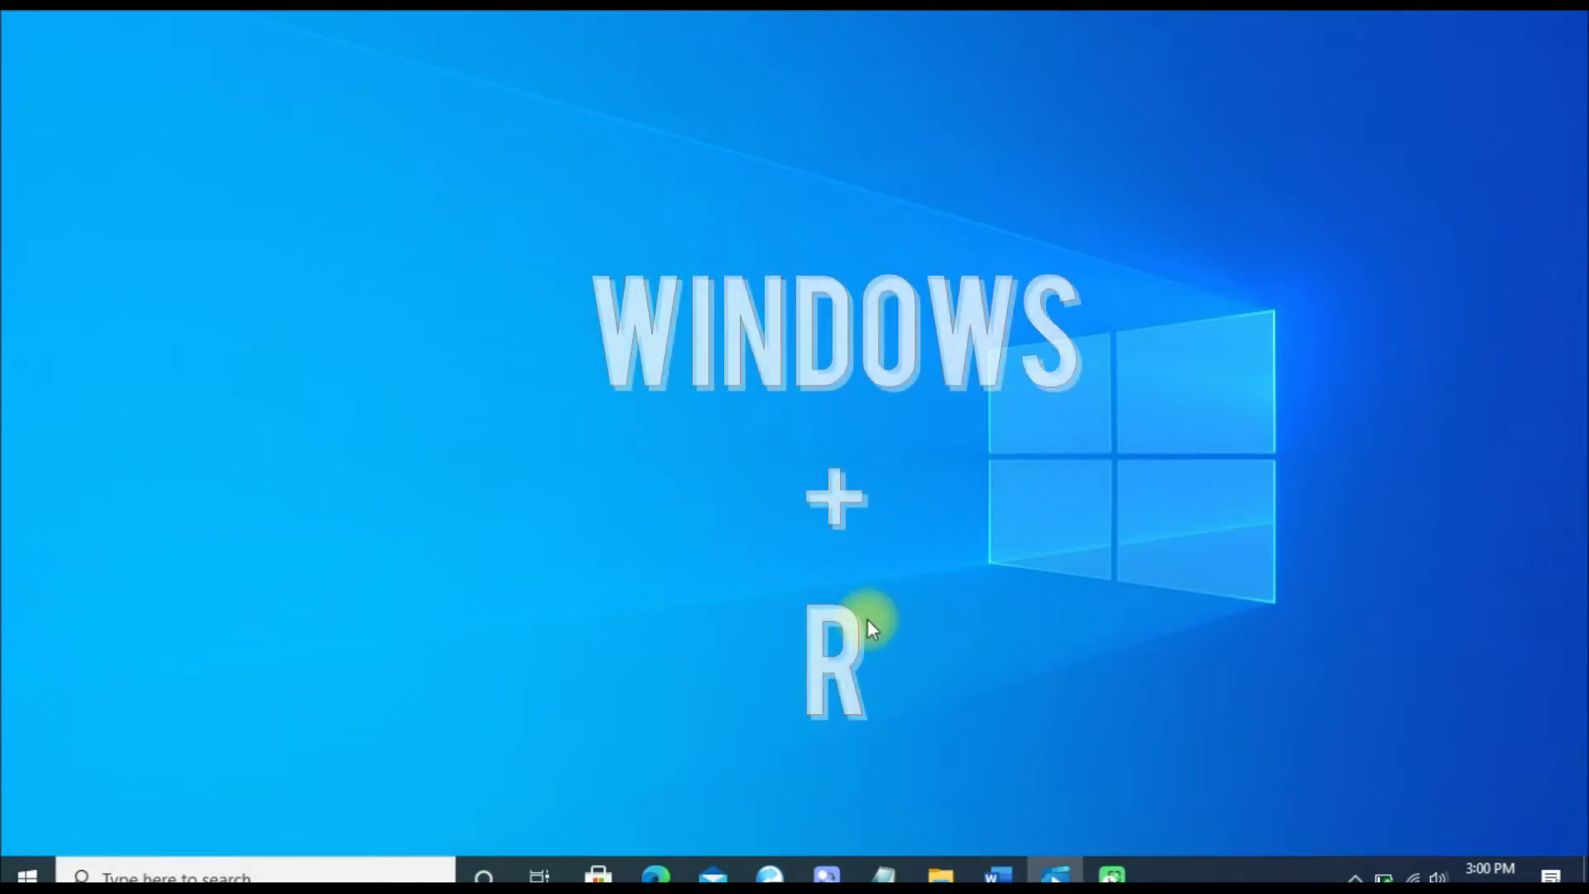
# Open the Run dialog, bring it nearer the middle of the screen, and launch System Configuration with the command msconfig
pyautogui.press('super+r')
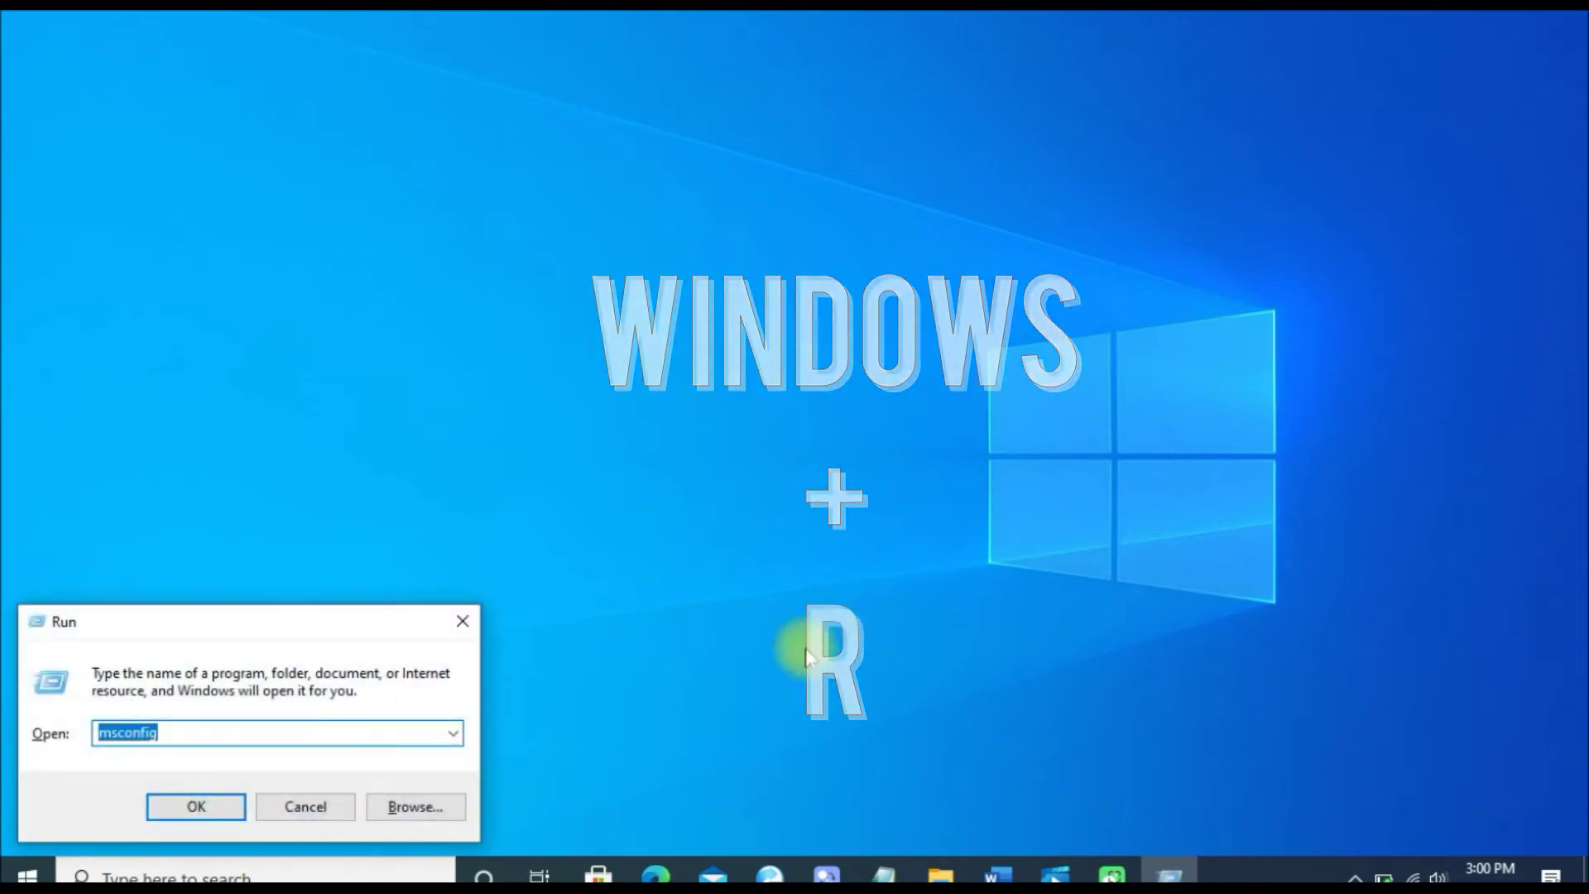
pyautogui.moveTo(286, 619); pyautogui.dragTo(812, 216)
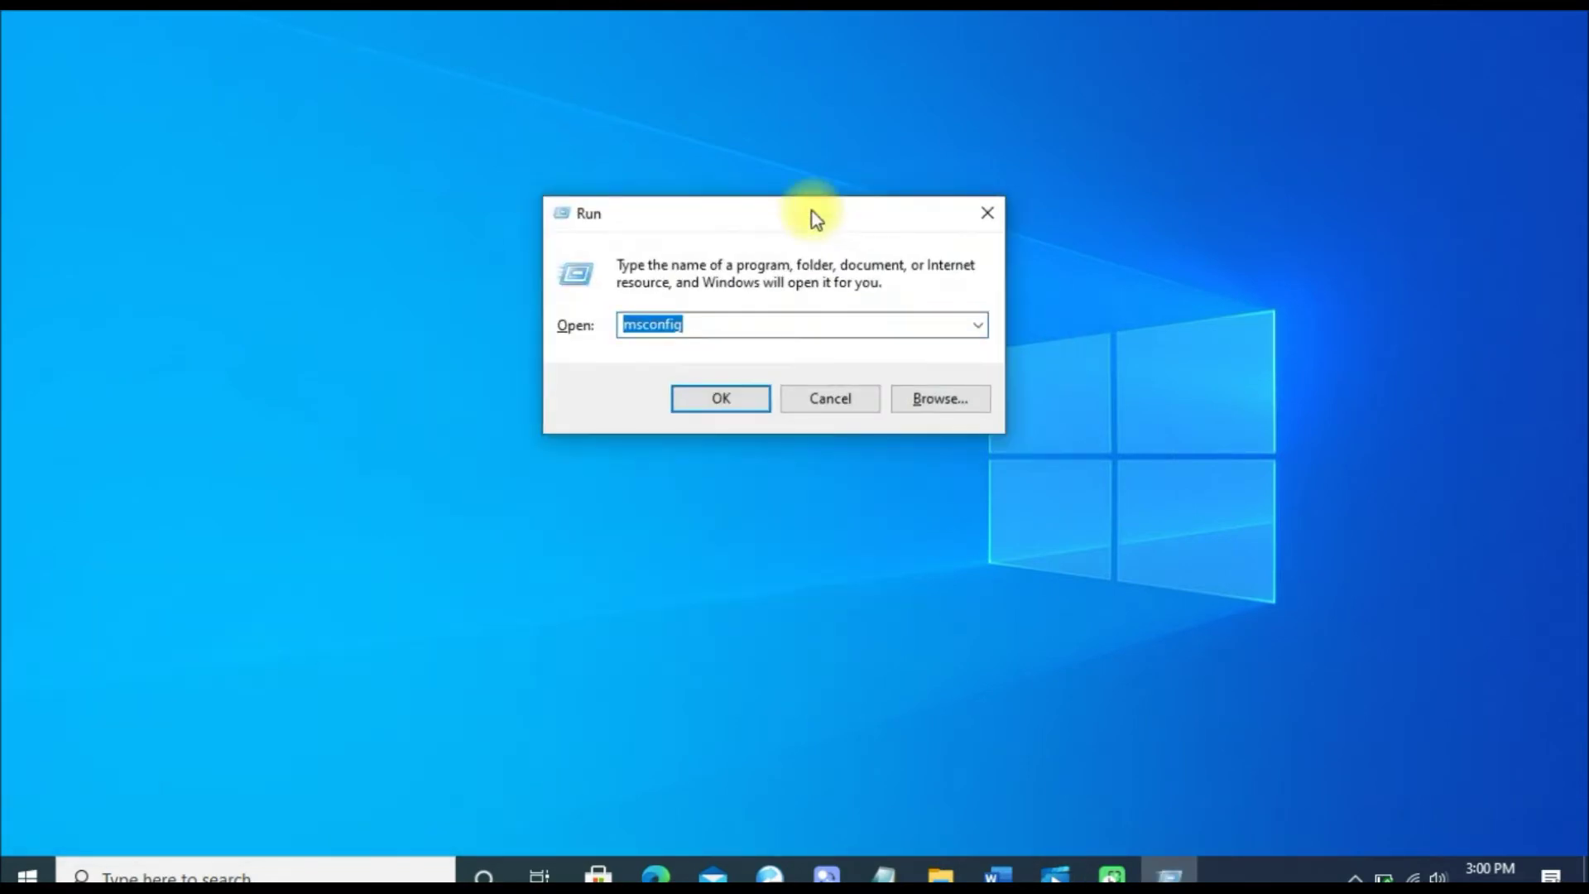
pyautogui.click(715, 323)
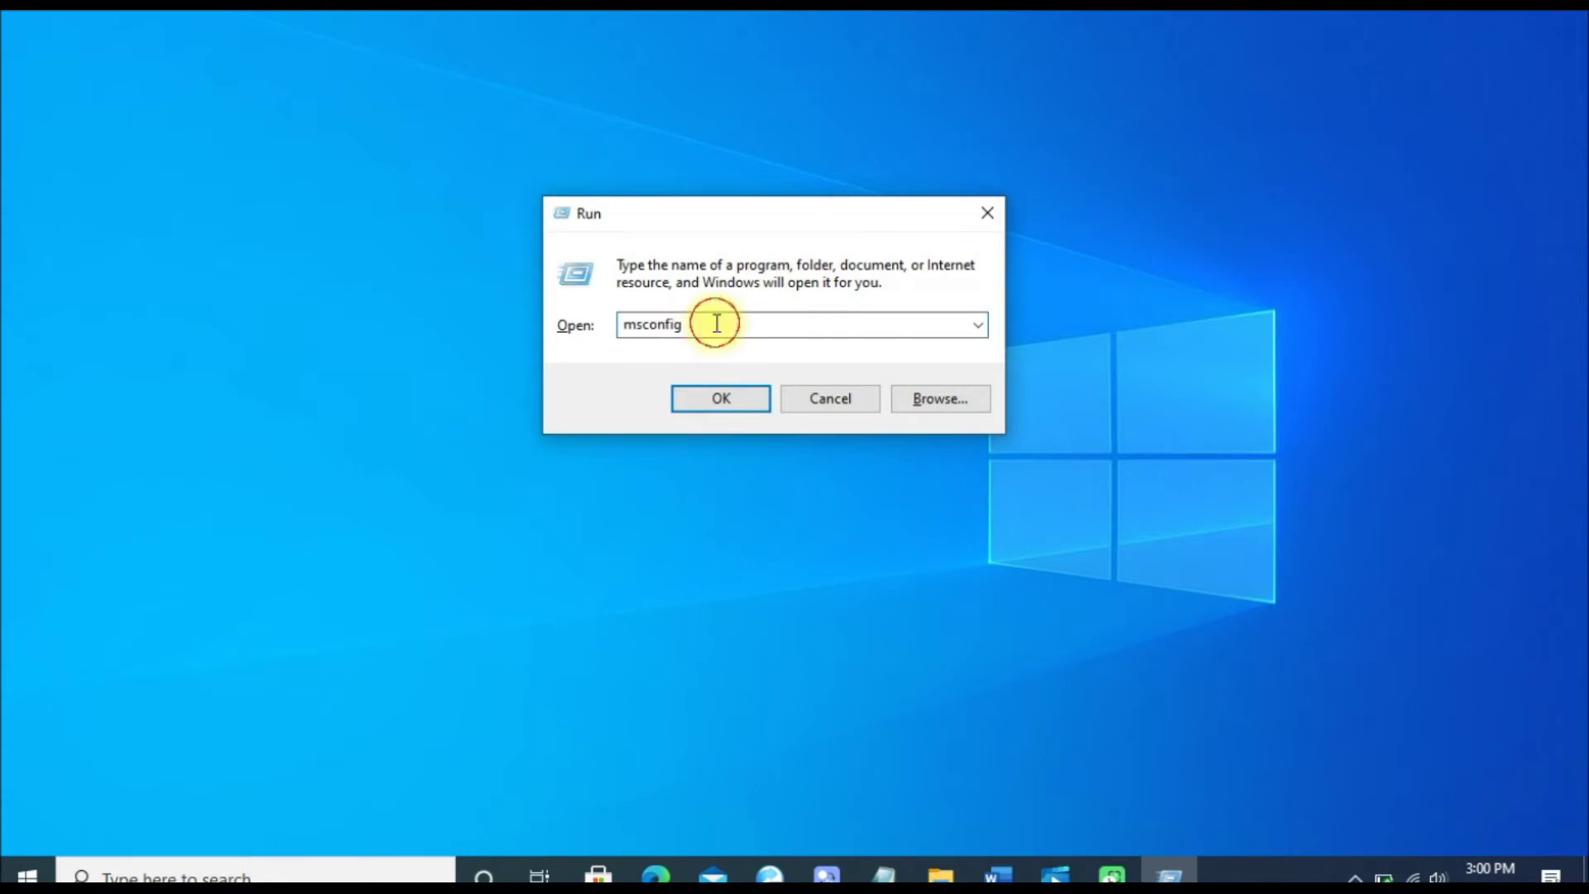
pyautogui.press('BackSpace')
pyautogui.press('BackSpace')
pyautogui.press('BackSpace')
pyautogui.press('BackSpace')
pyautogui.press('BackSpace')
pyautogui.press('BackSpace')
pyautogui.press('BackSpace')
pyautogui.press('BackSpace')
pyautogui.write('ma')
pyautogui.press('BackSpace')
pyautogui.write('s')
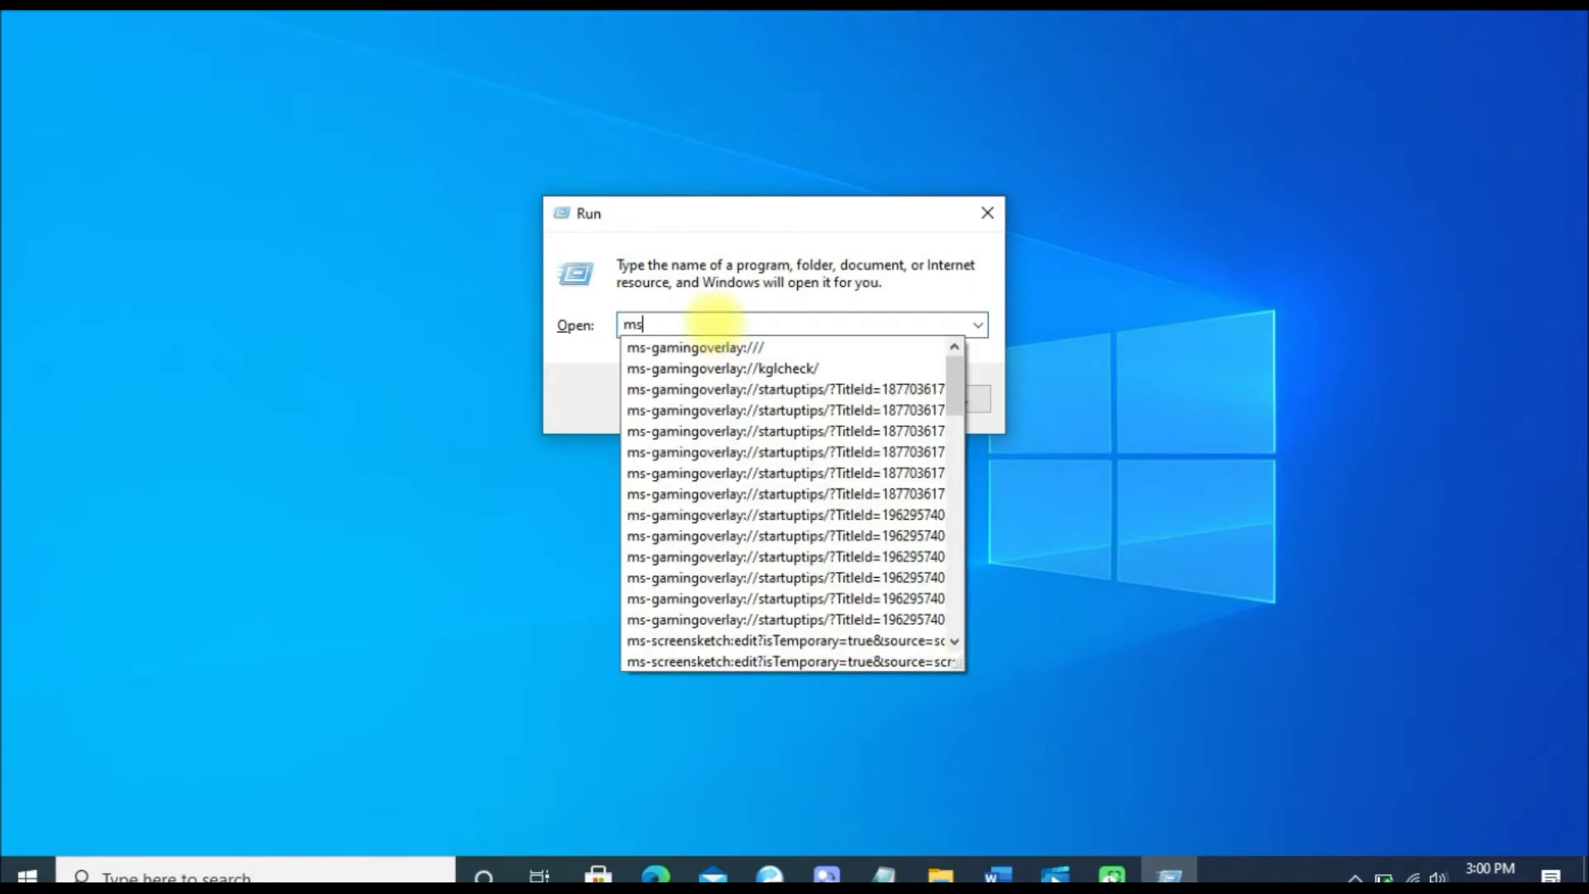
pyautogui.write('comfig')
pyautogui.press('BackSpace')
pyautogui.press('BackSpace')
pyautogui.press('BackSpace')
pyautogui.press('BackSpace')
pyautogui.write('nfig')
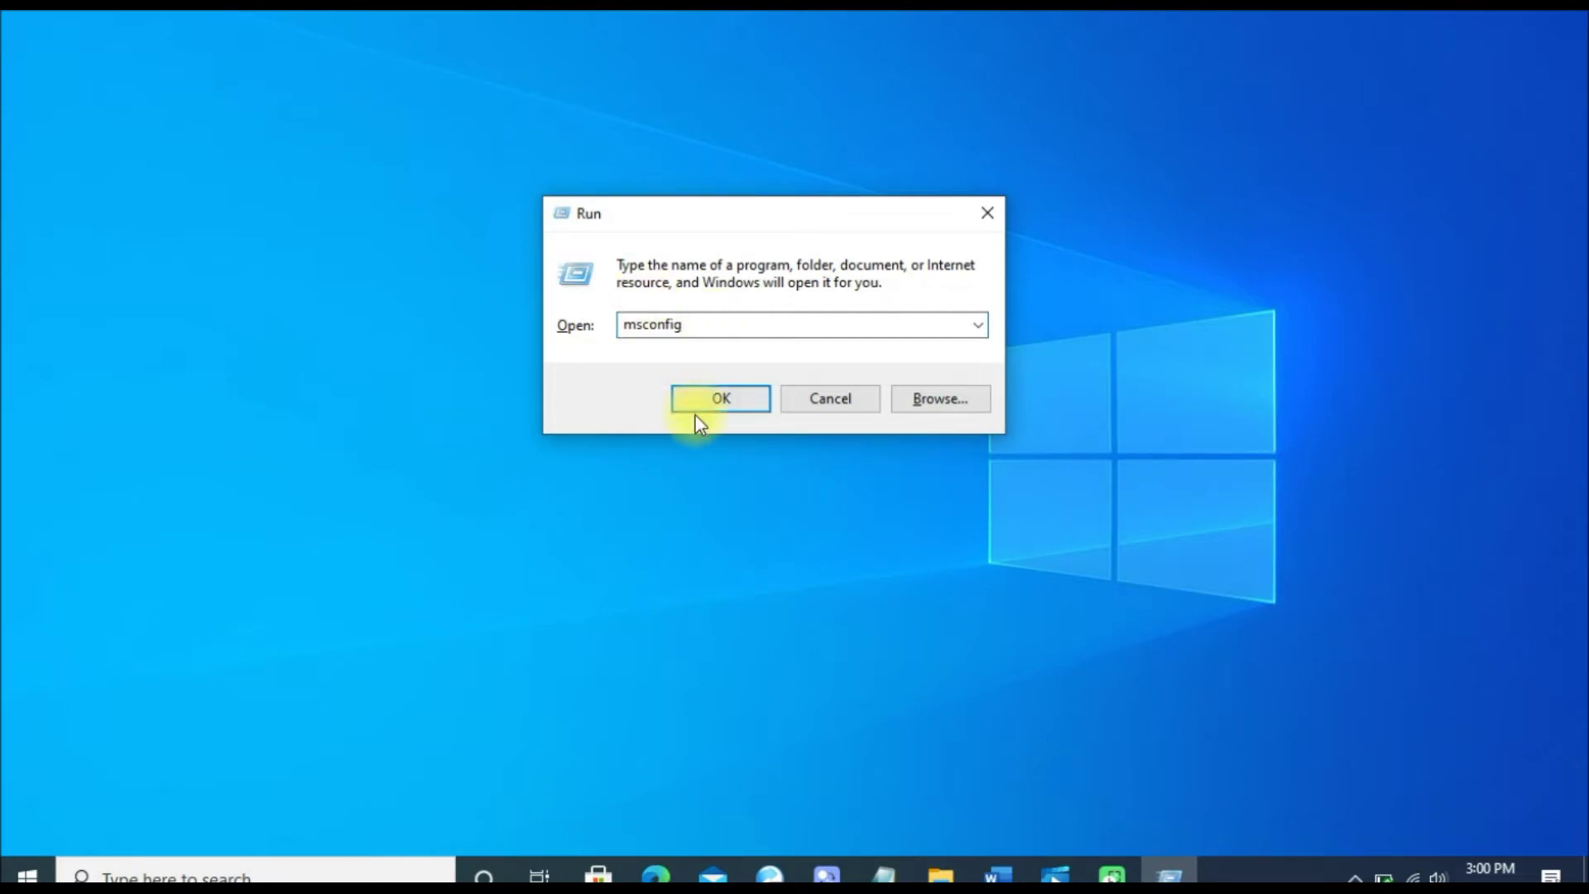
pyautogui.click(702, 406)
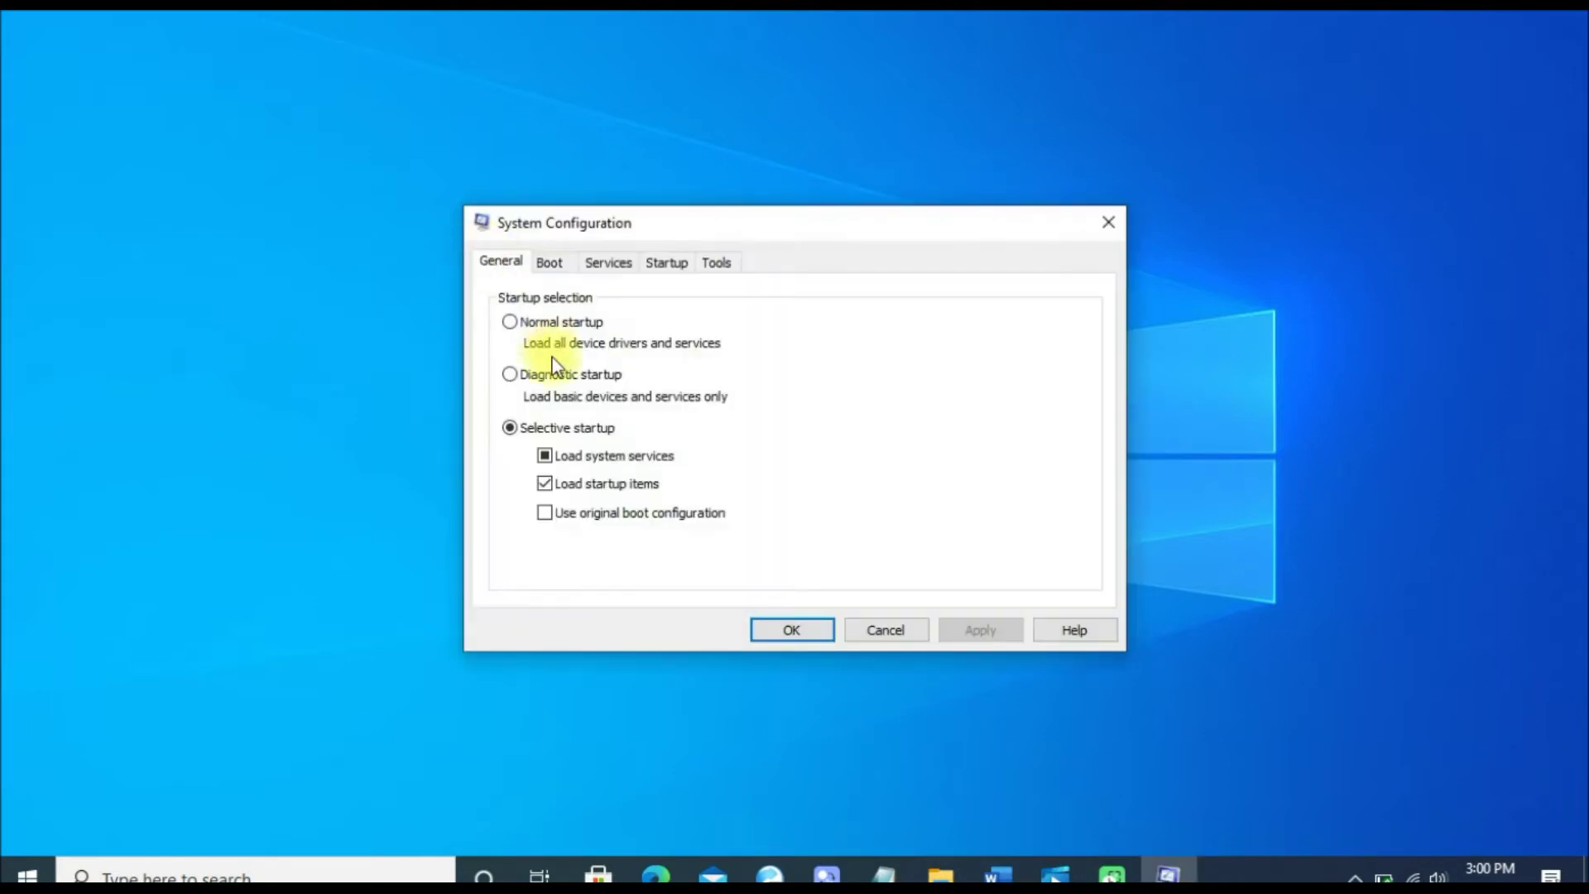
# Open Task Manager from the startup section of System Configuration and reposition its window
pyautogui.click(662, 264)
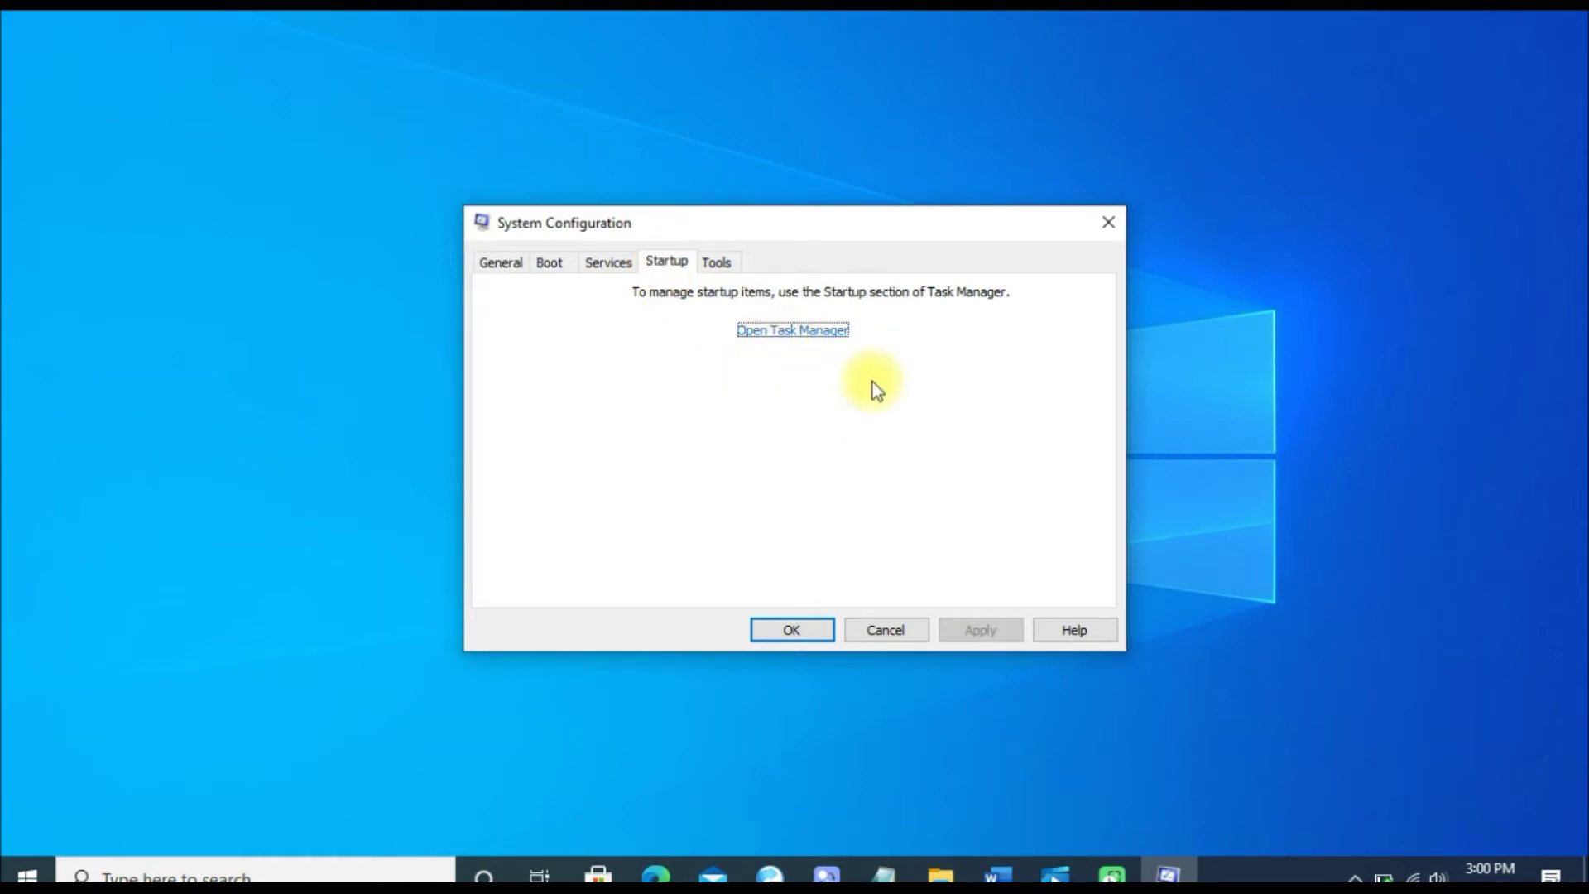
pyautogui.click(804, 341)
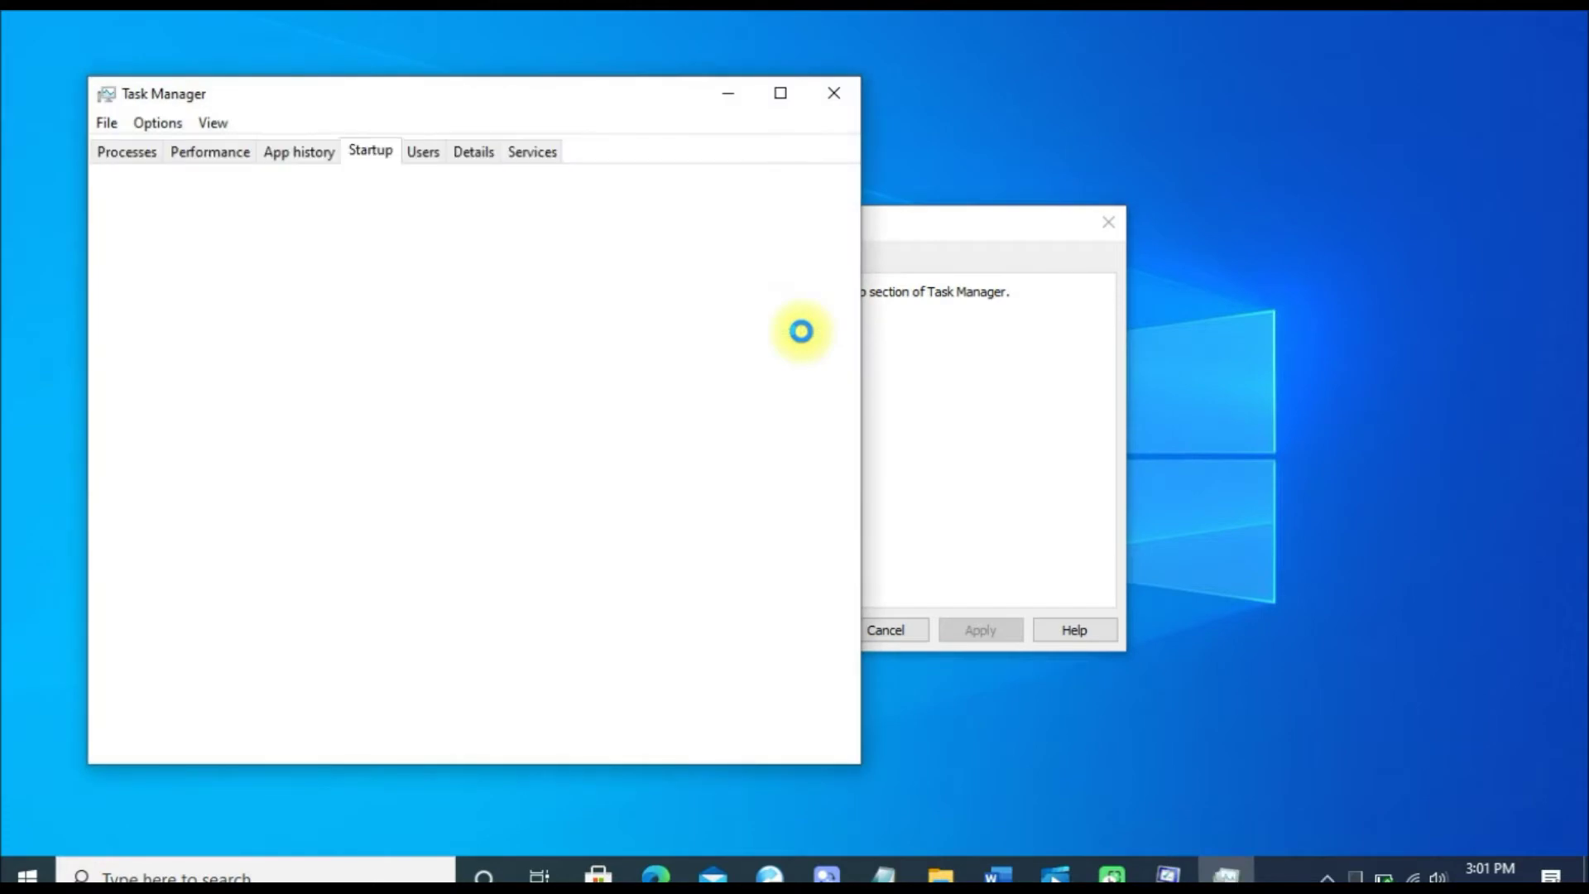
pyautogui.moveTo(536, 111); pyautogui.dragTo(829, 90)
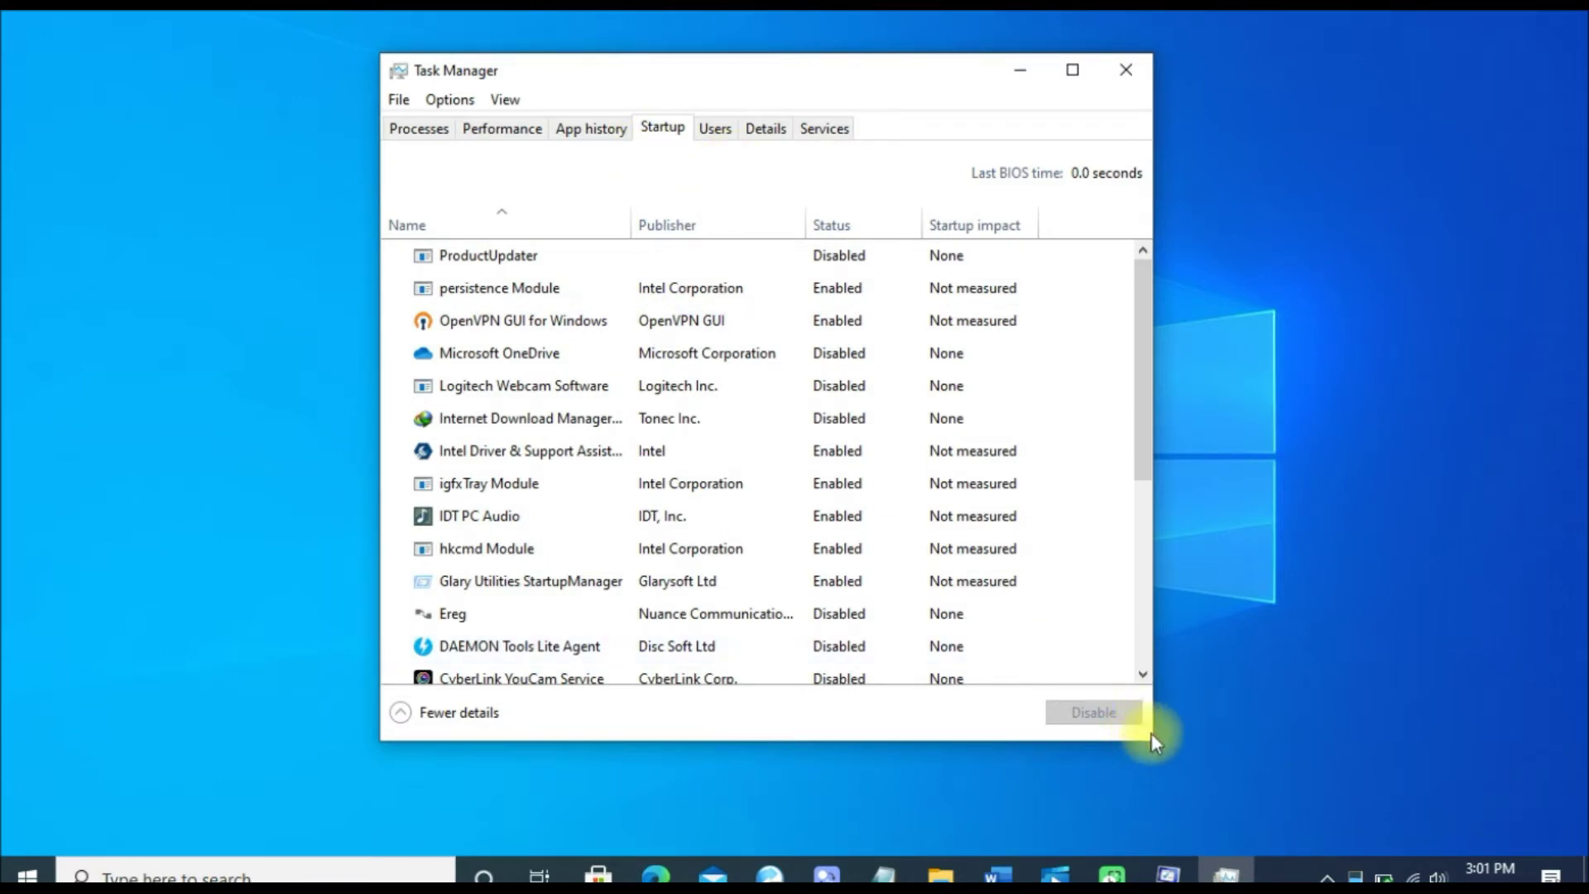
# Show the running processes in Task Manager and enlarge its window so that all resource usage columns fit
pyautogui.click(422, 135)
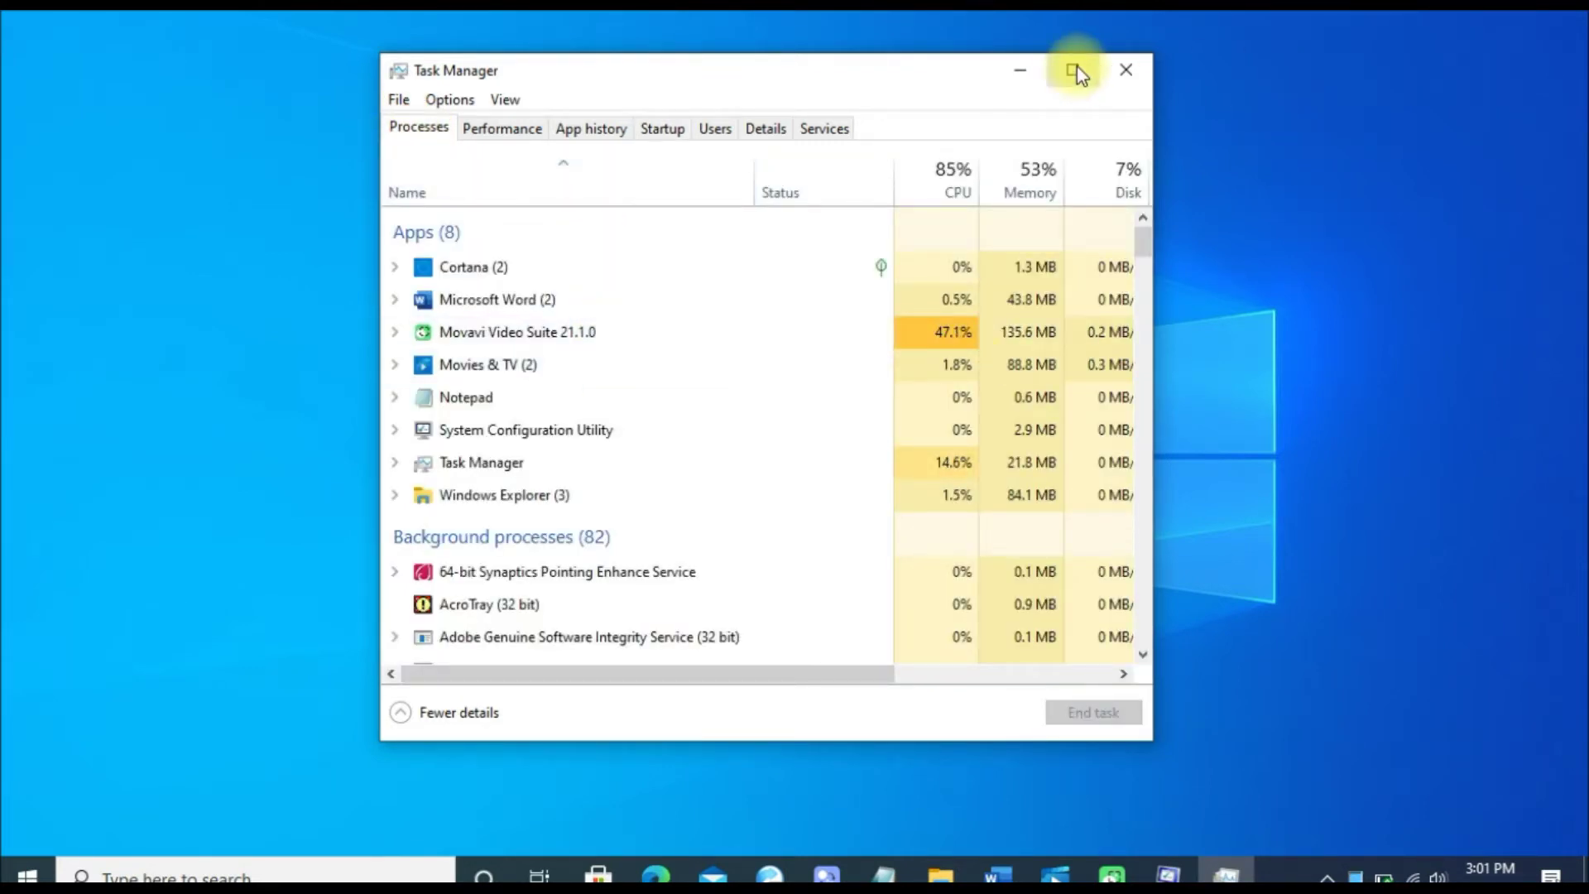
pyautogui.moveTo(1153, 131); pyautogui.dragTo(1508, 189)
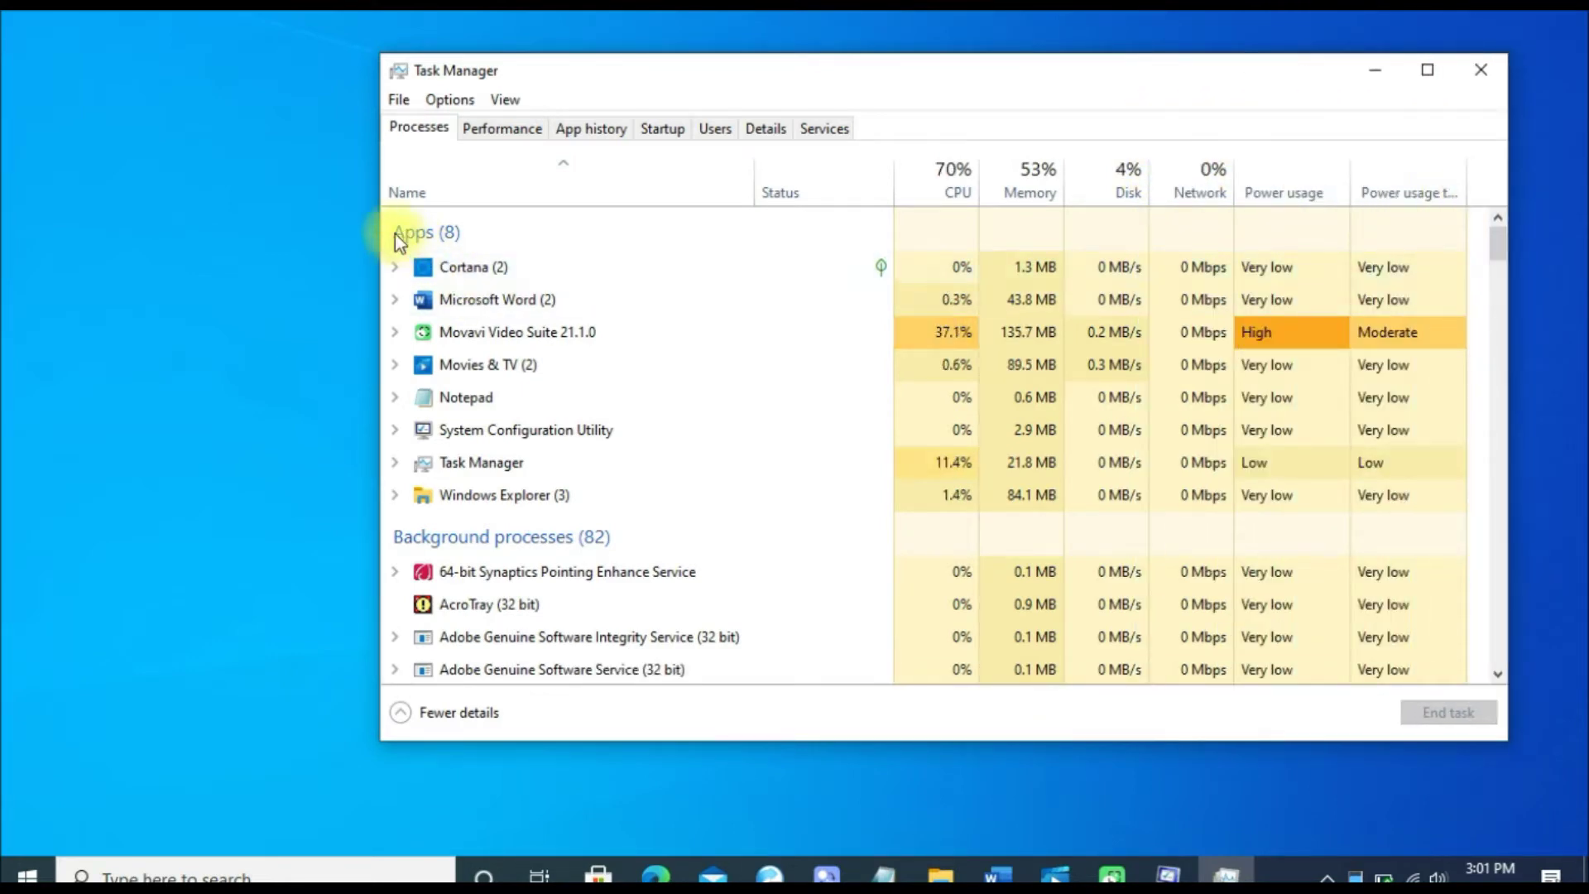
pyautogui.moveTo(379, 208); pyautogui.dragTo(187, 209)
pyautogui.moveTo(346, 740); pyautogui.dragTo(350, 802)
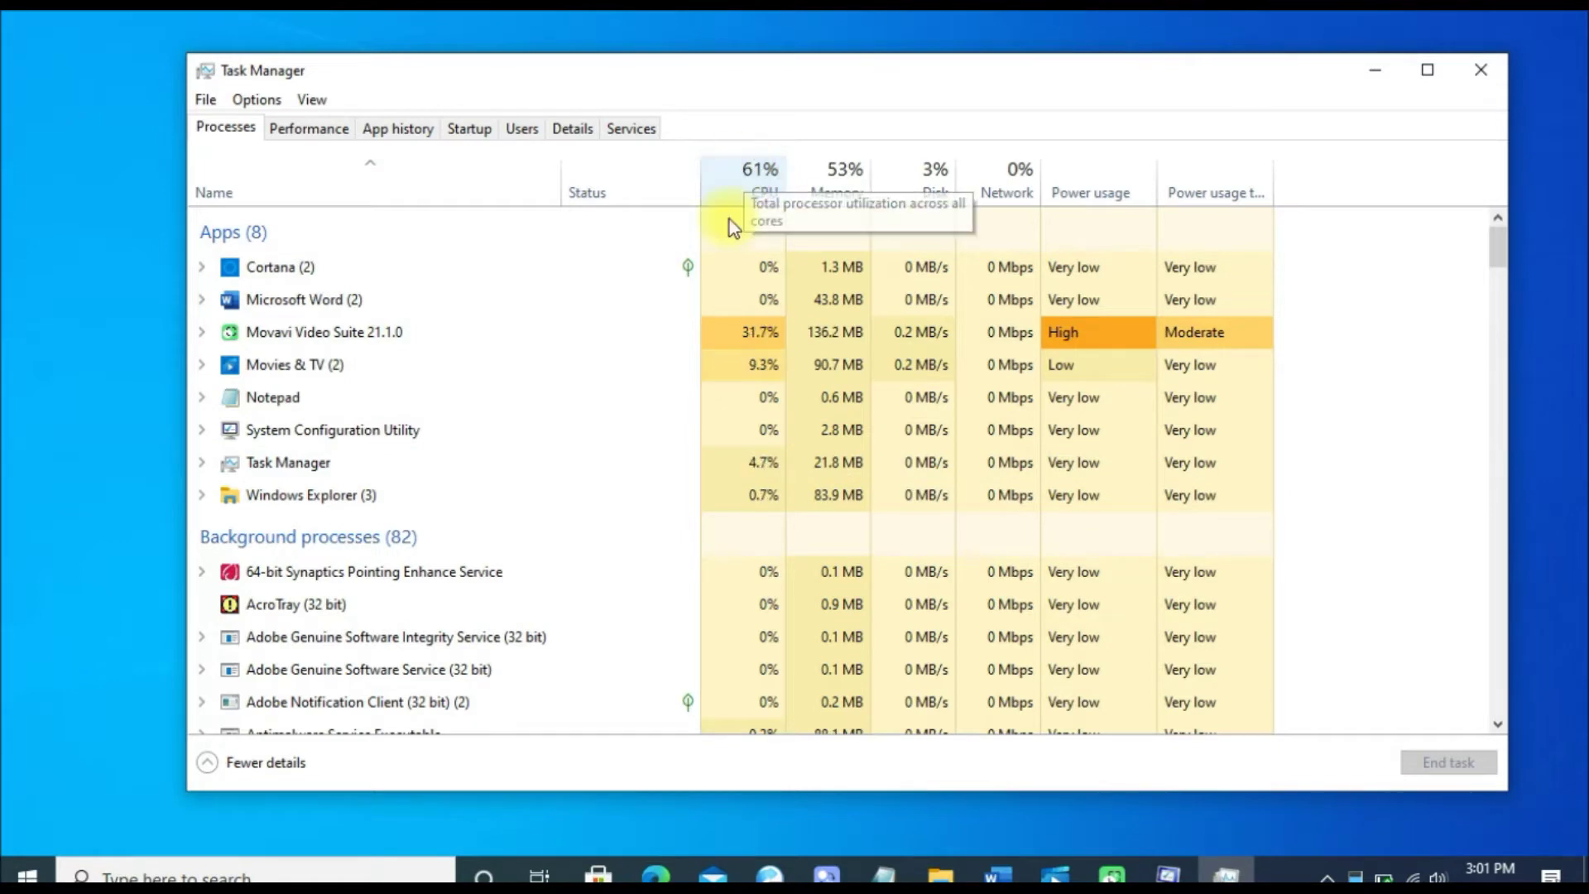
# Compare the running processes by sorting them by memory, disk and CPU usage, finishing with the highest CPU usage first
pyautogui.click(757, 178)
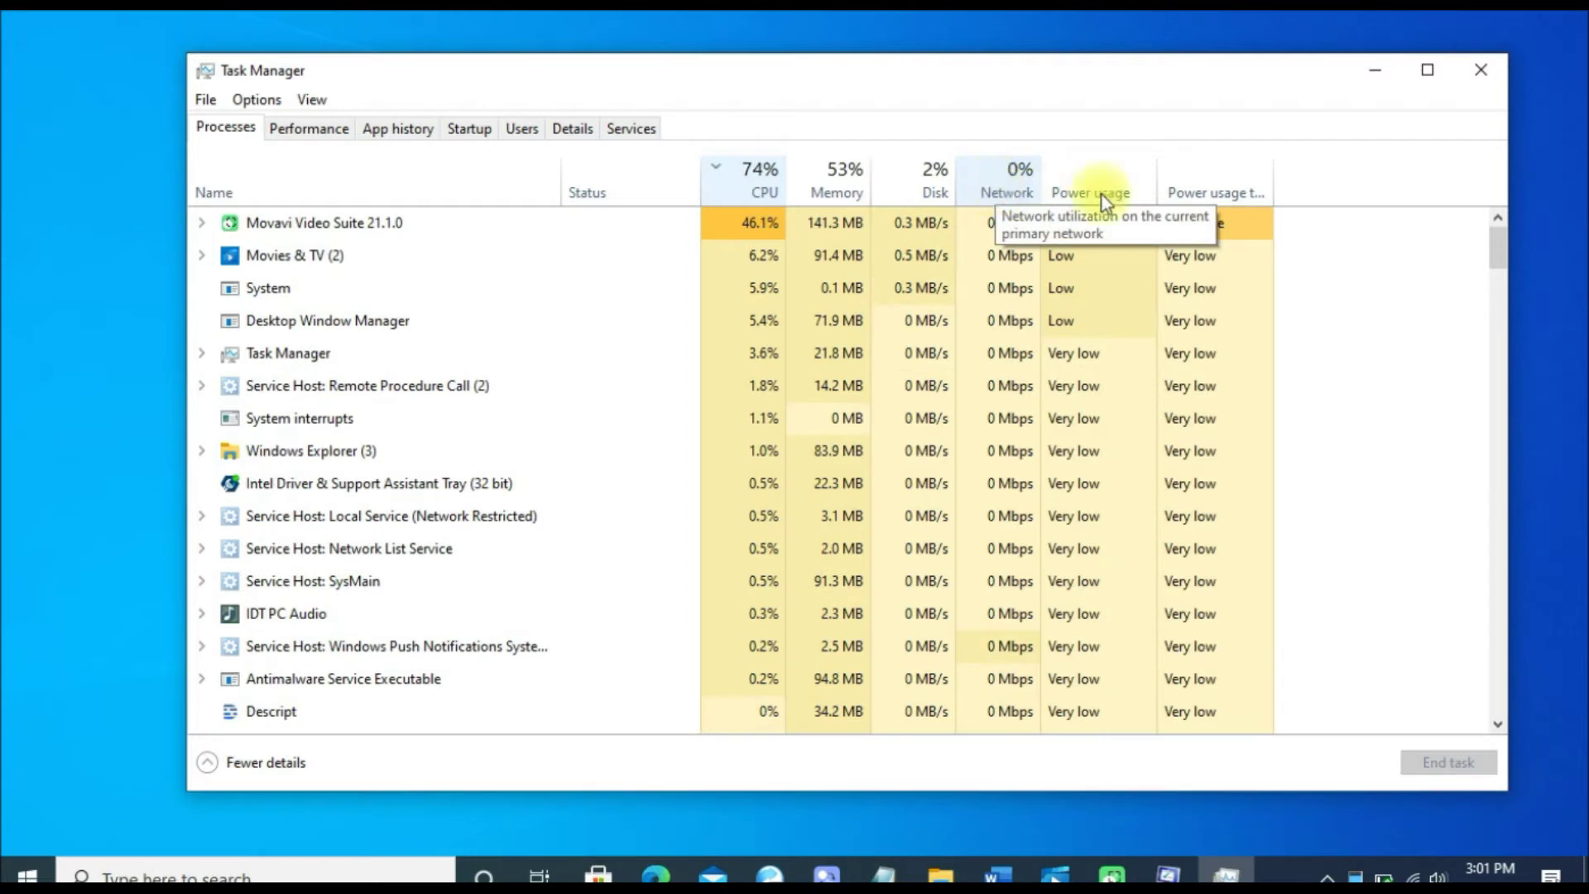
pyautogui.click(839, 175)
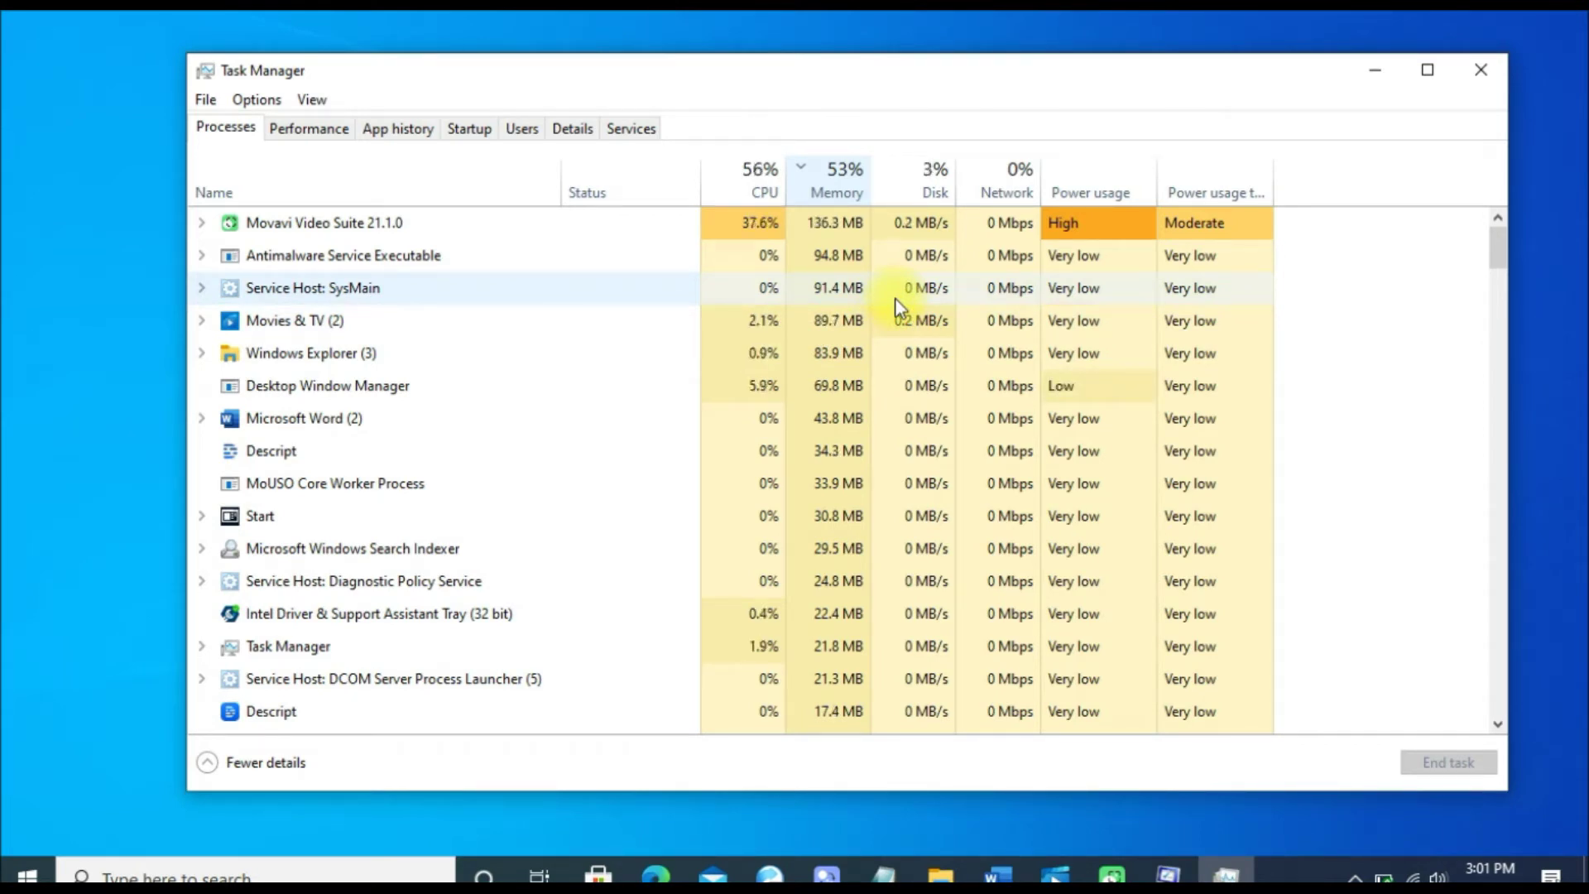
pyautogui.click(925, 181)
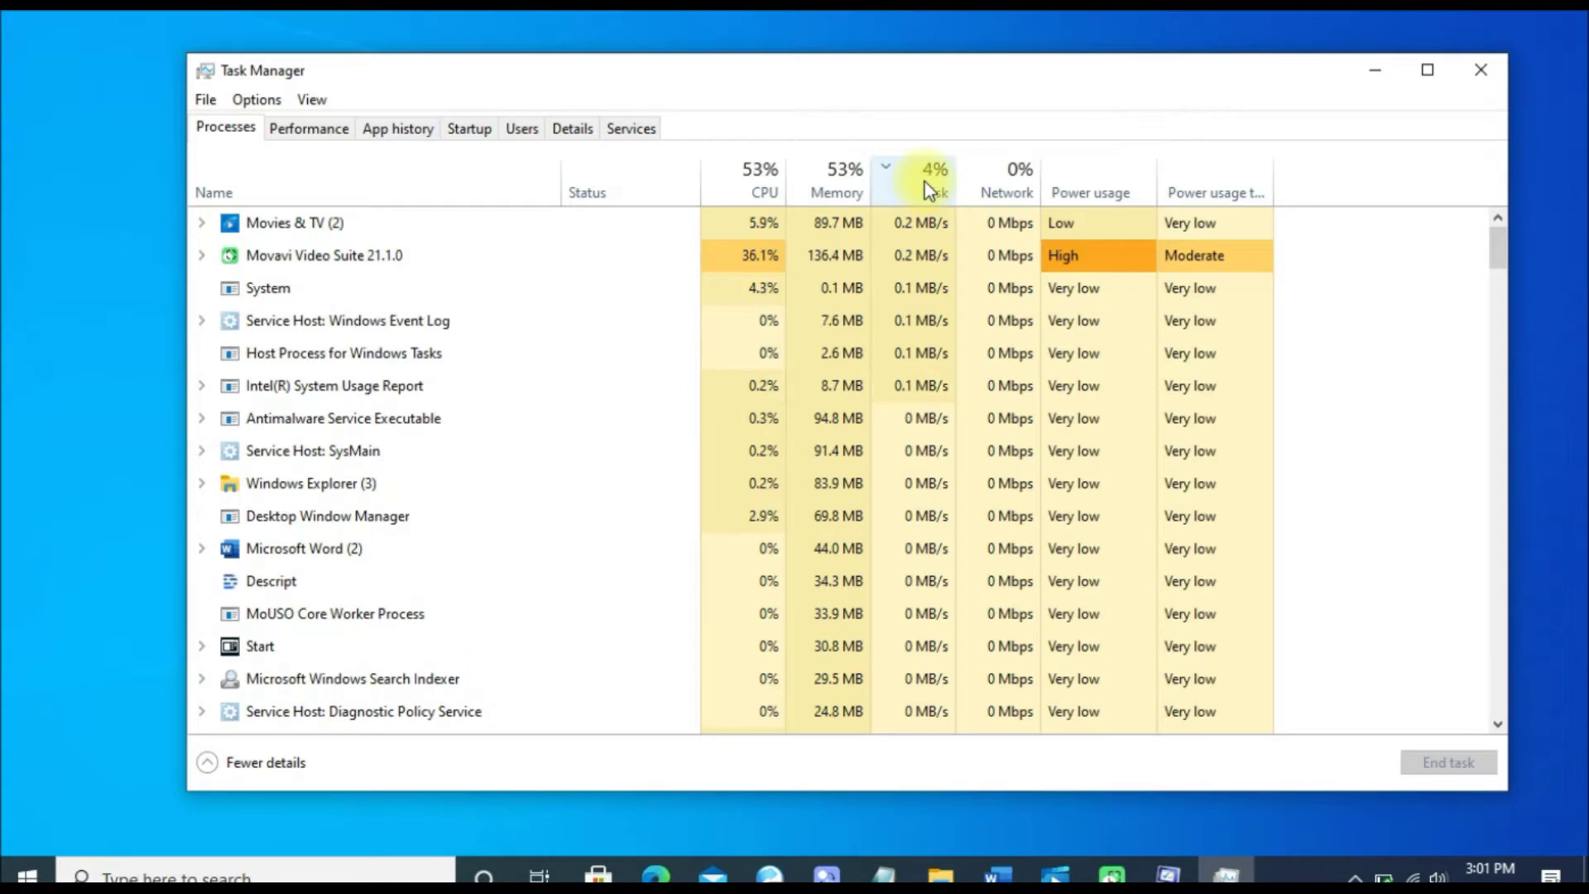
pyautogui.click(837, 187)
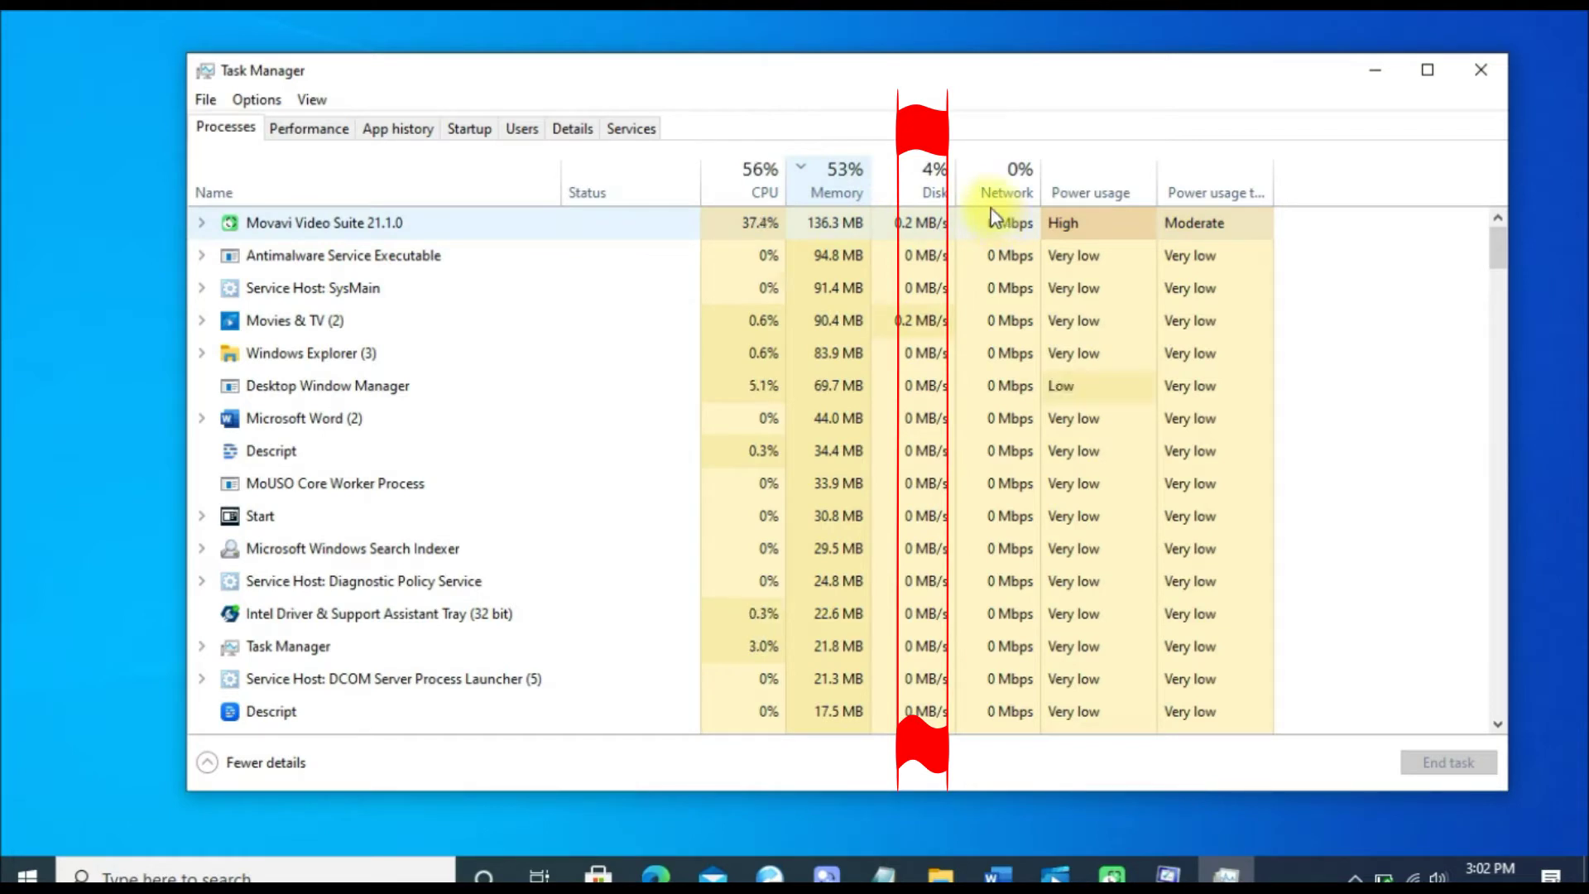
pyautogui.click(904, 190)
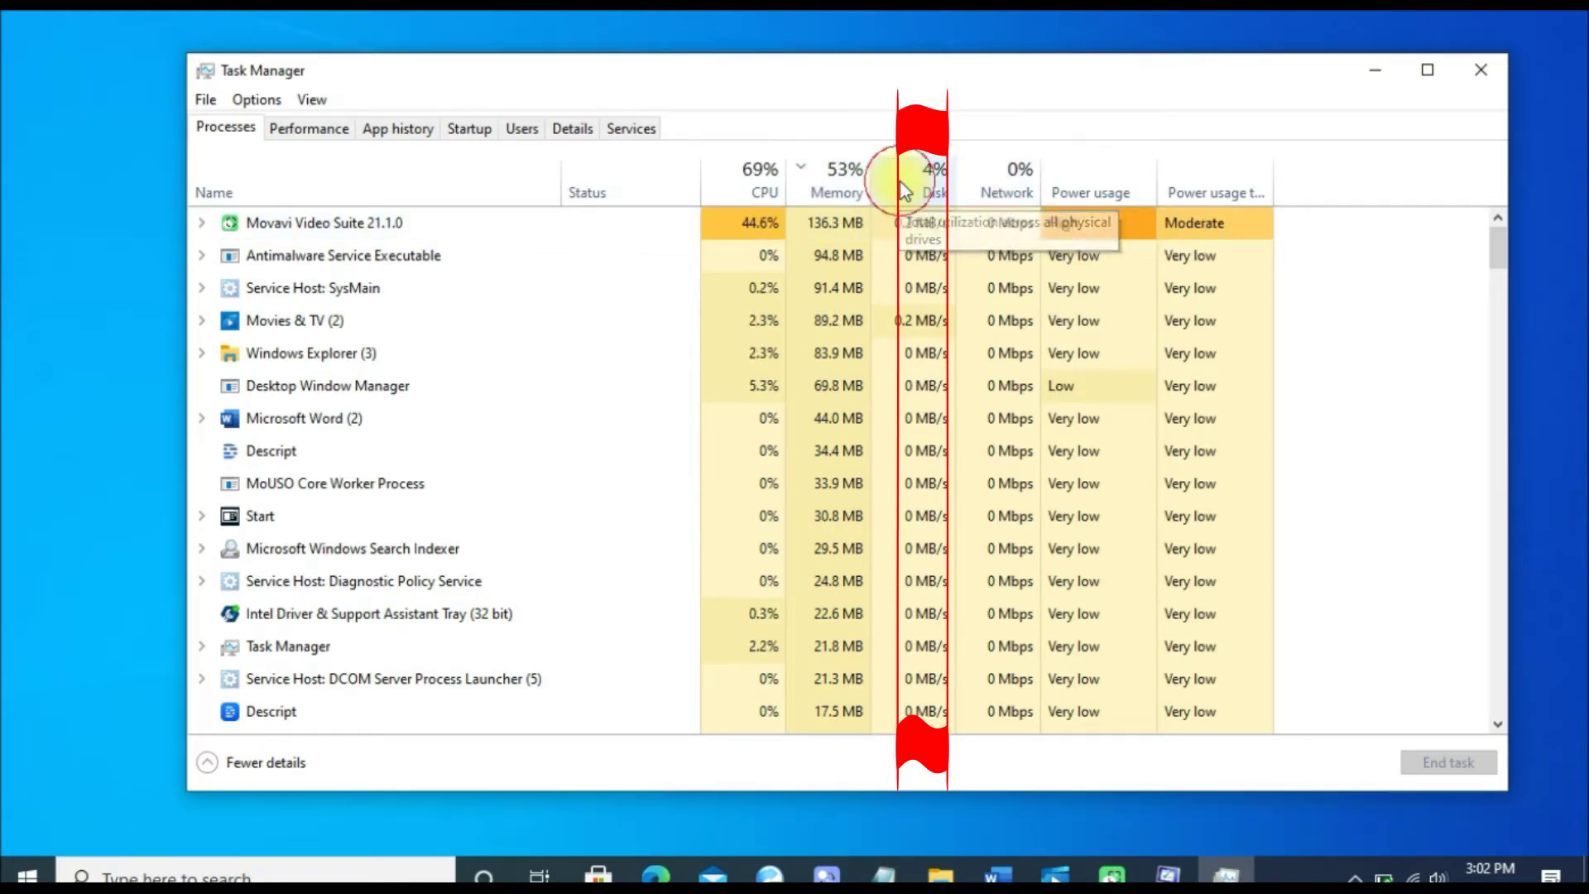
pyautogui.click(828, 181)
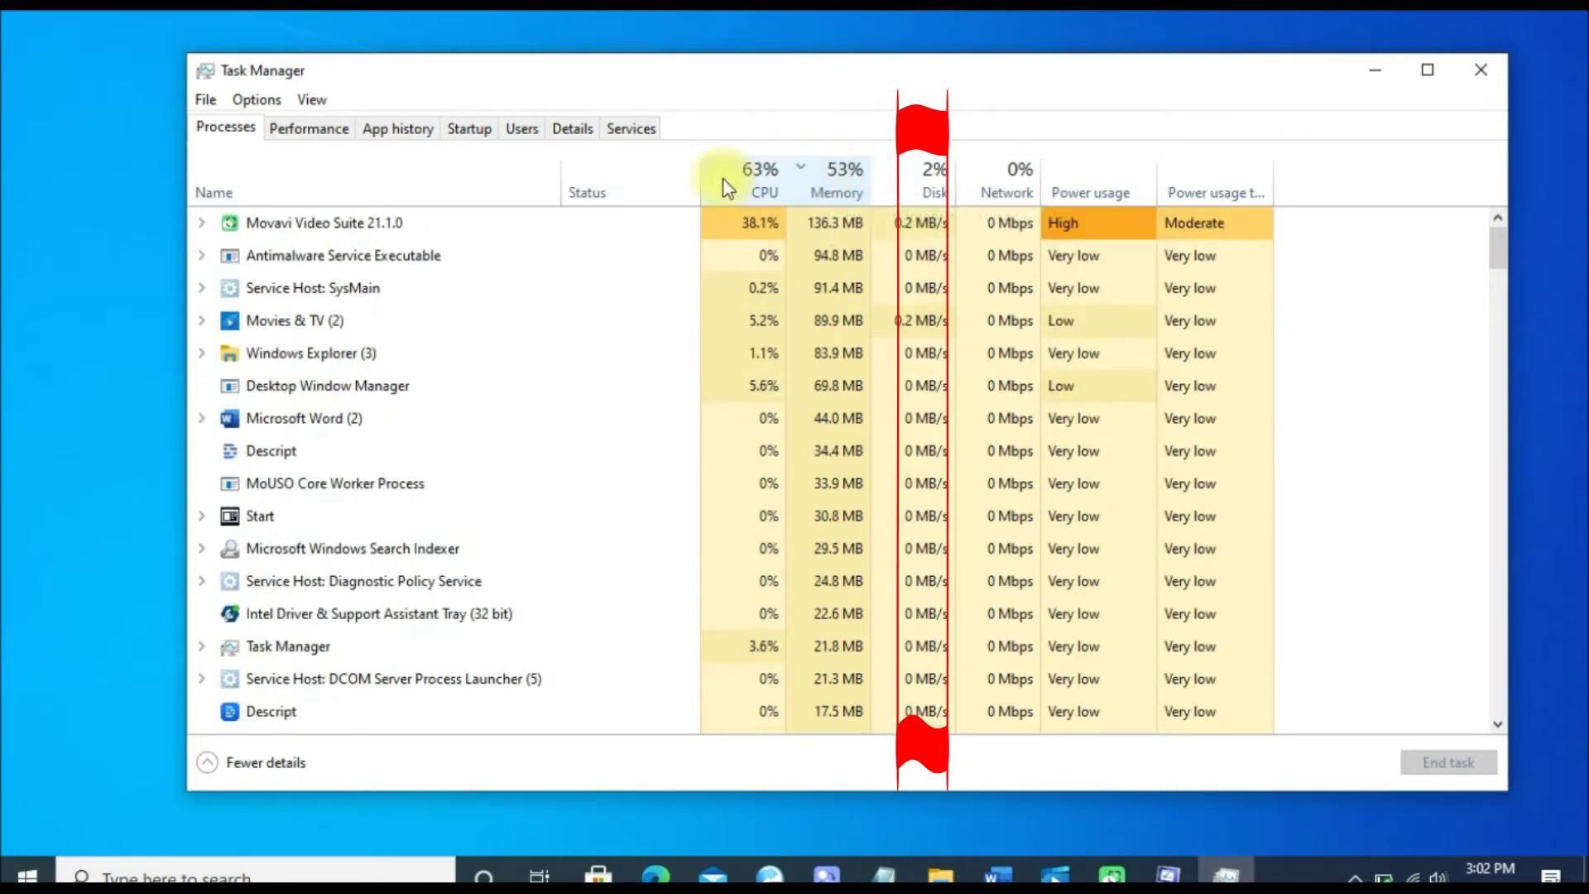
pyautogui.click(753, 176)
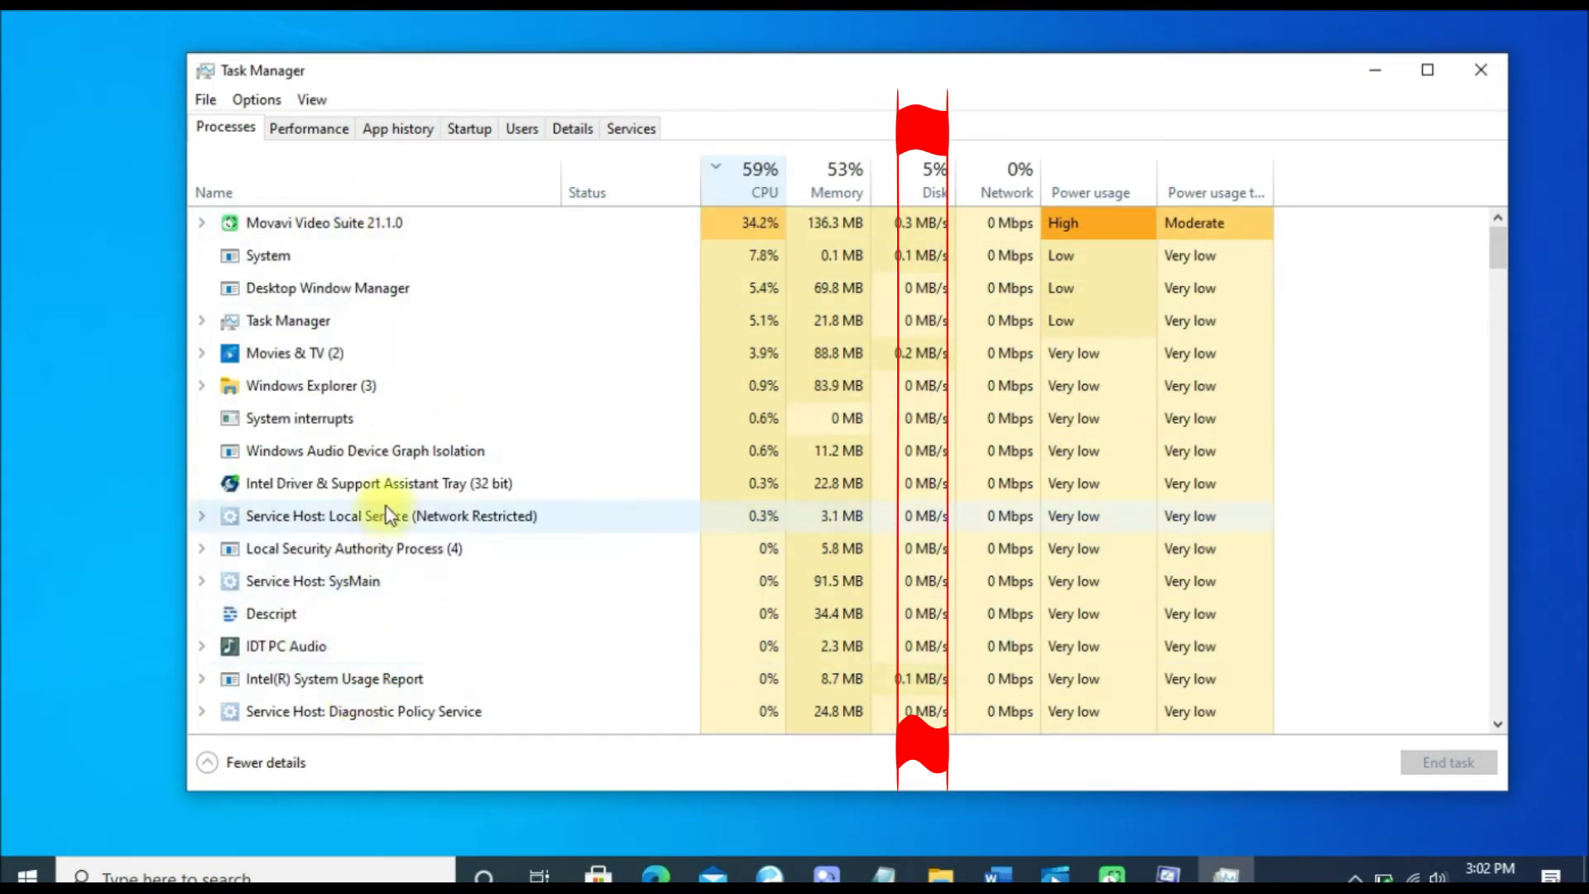
# Examine the actions available for the Intel Driver & Support Assistant Tray process without applying any of them
pyautogui.click(380, 470)
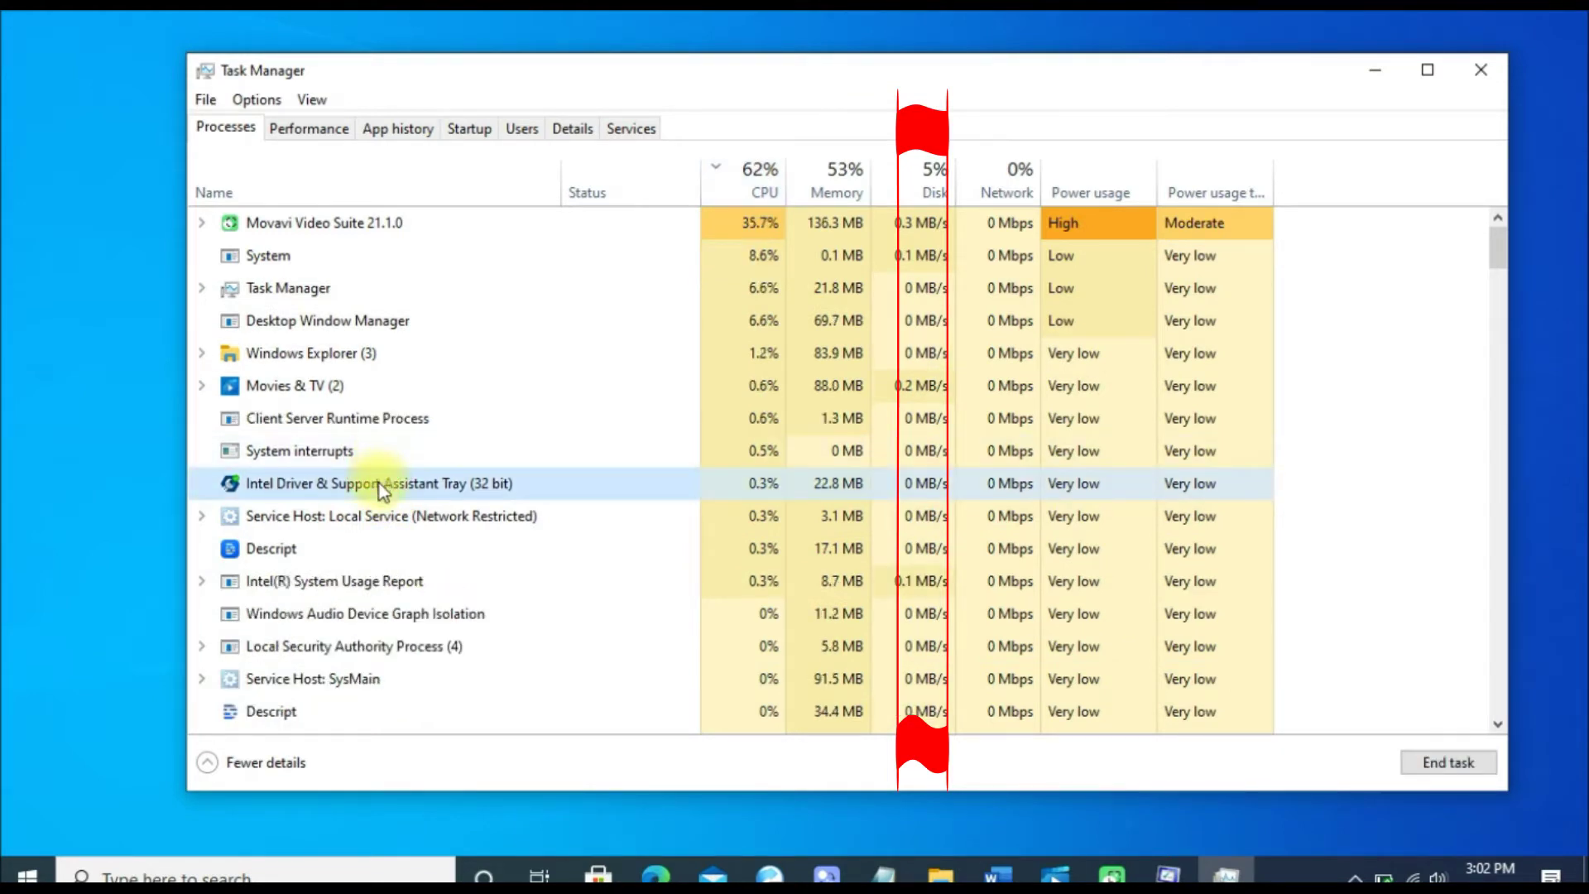
pyautogui.rightClick(379, 483)
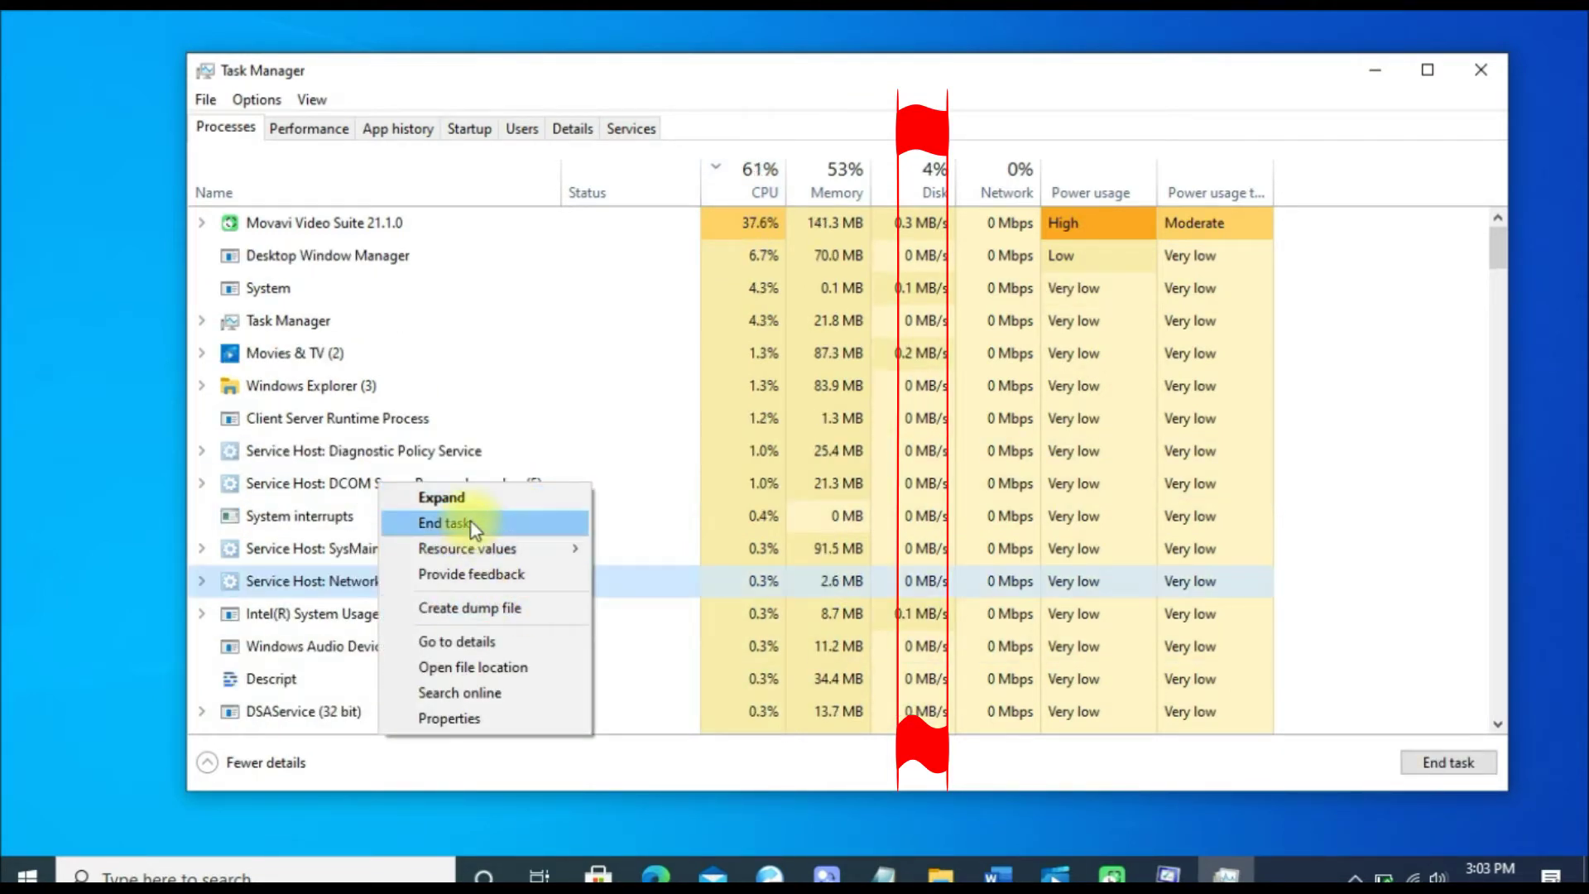
pyautogui.click(741, 95)
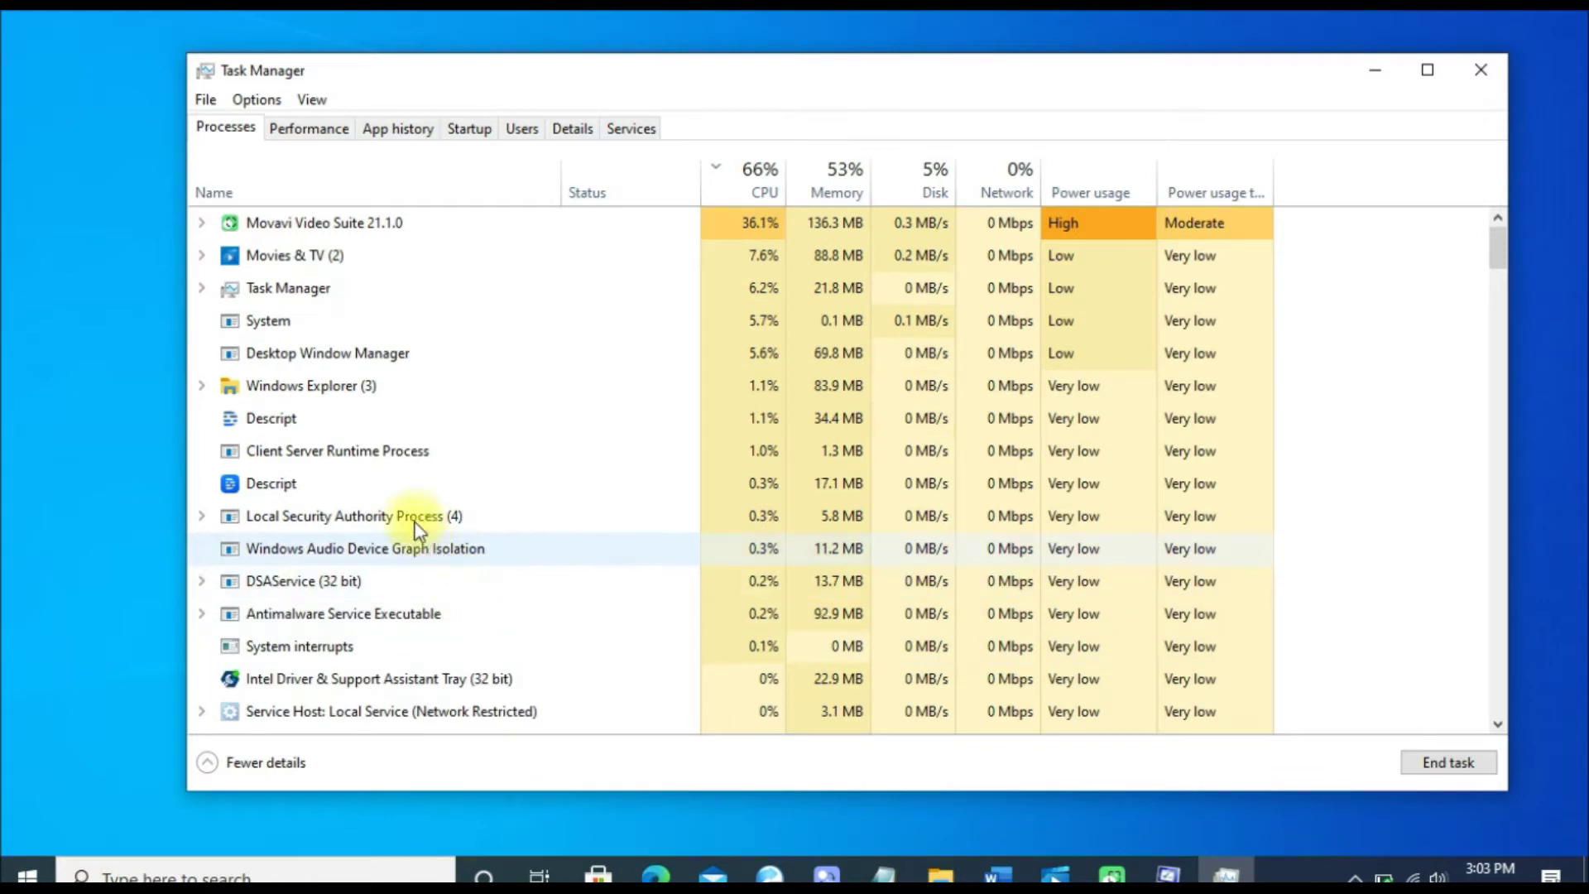
pyautogui.rightClick(370, 484)
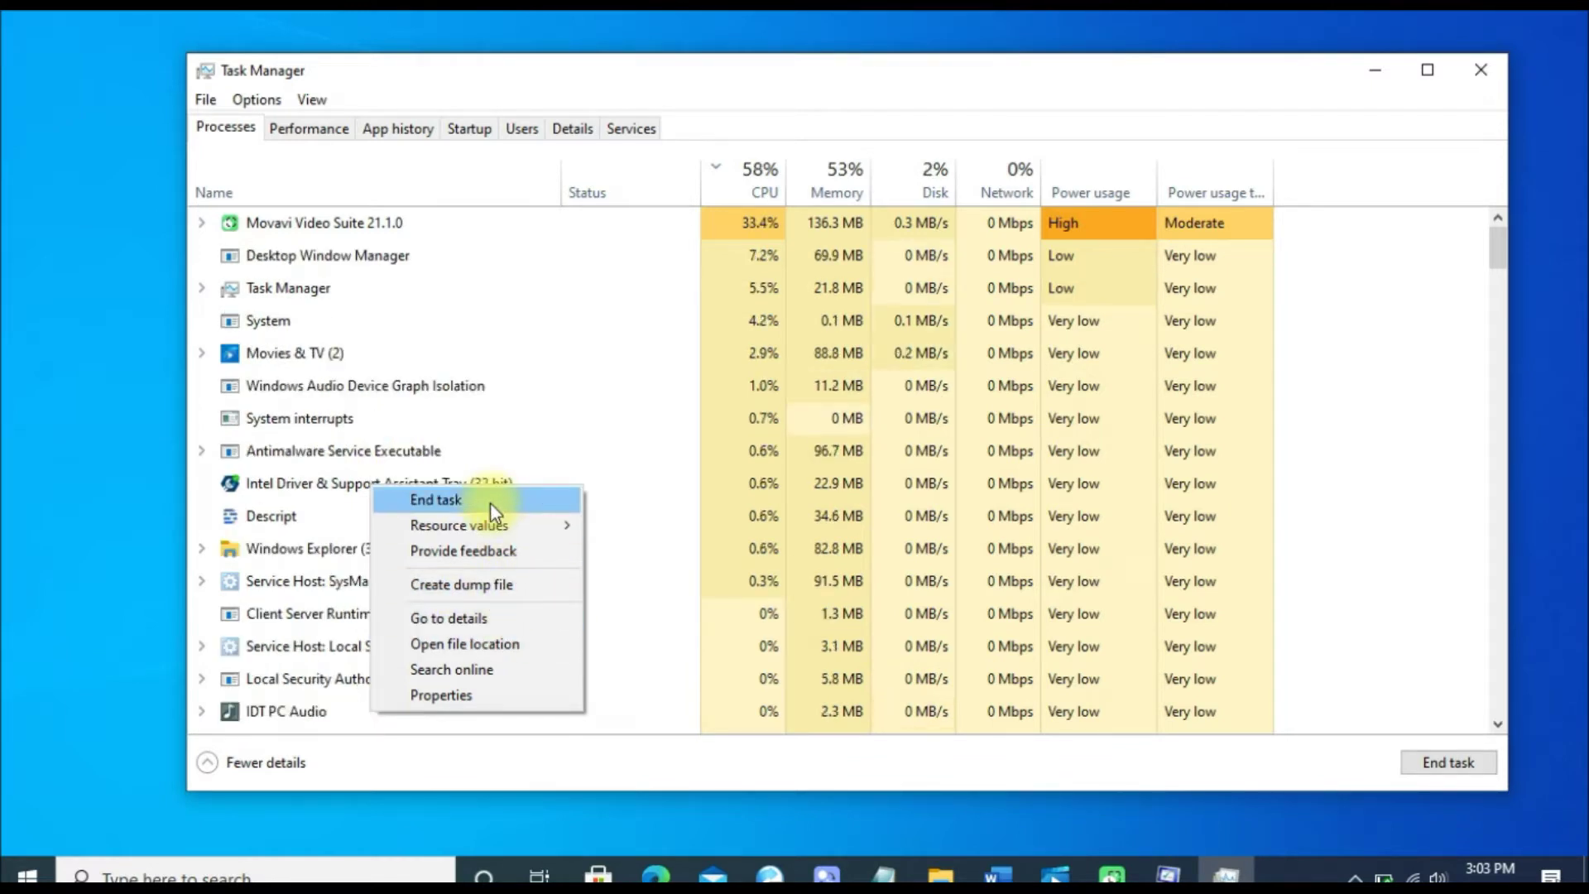
pyautogui.click(349, 326)
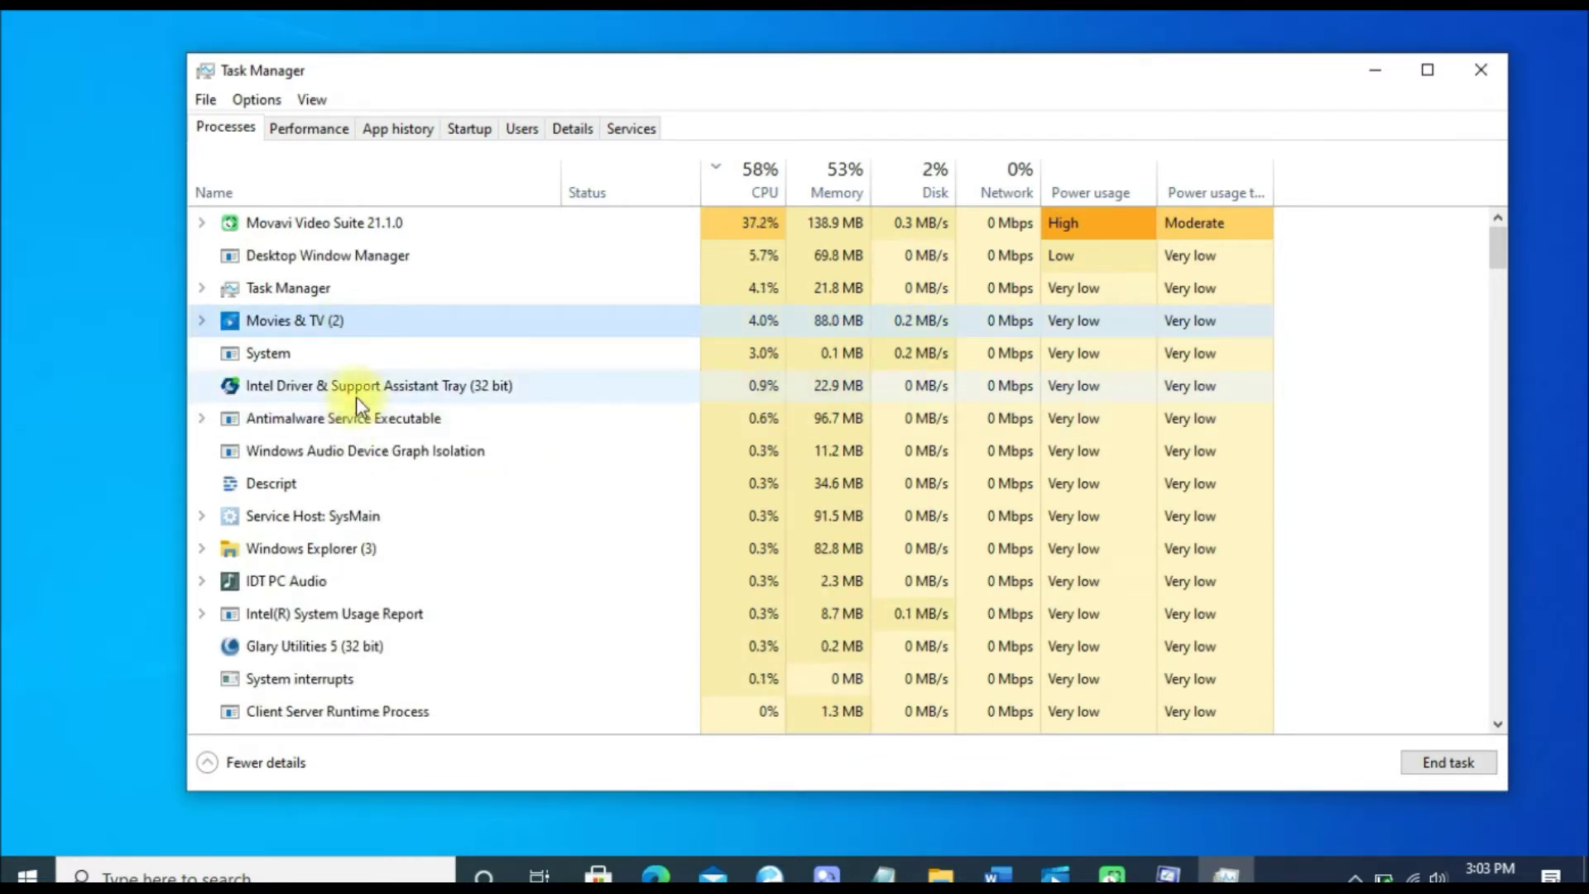
pyautogui.click(364, 301)
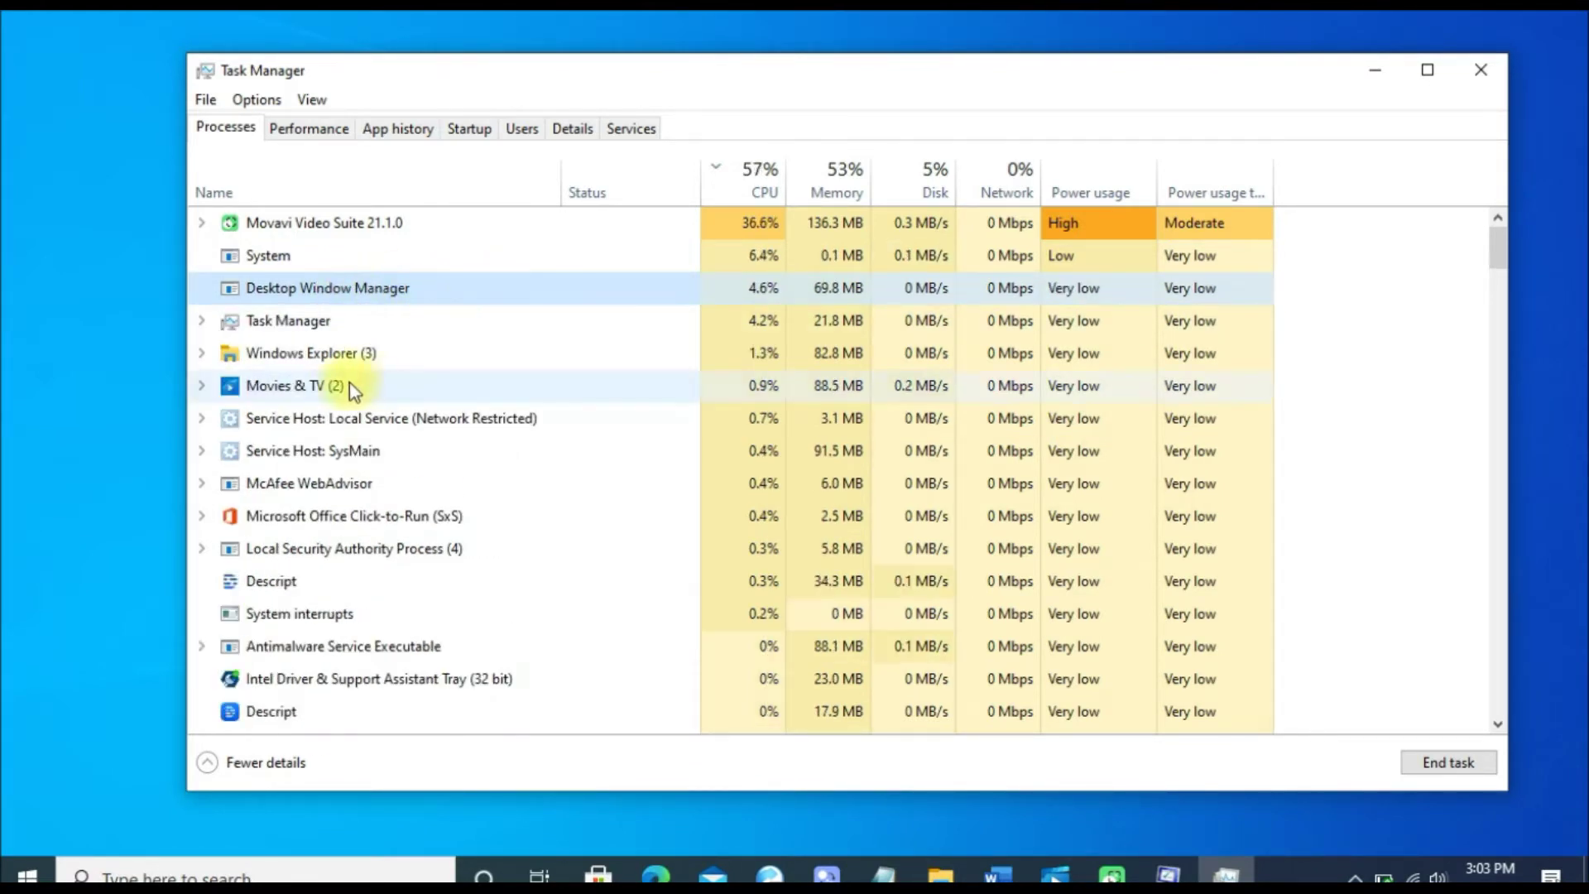
# End the Descript process that uses the most memory of the Descript entries
pyautogui.click(295, 579)
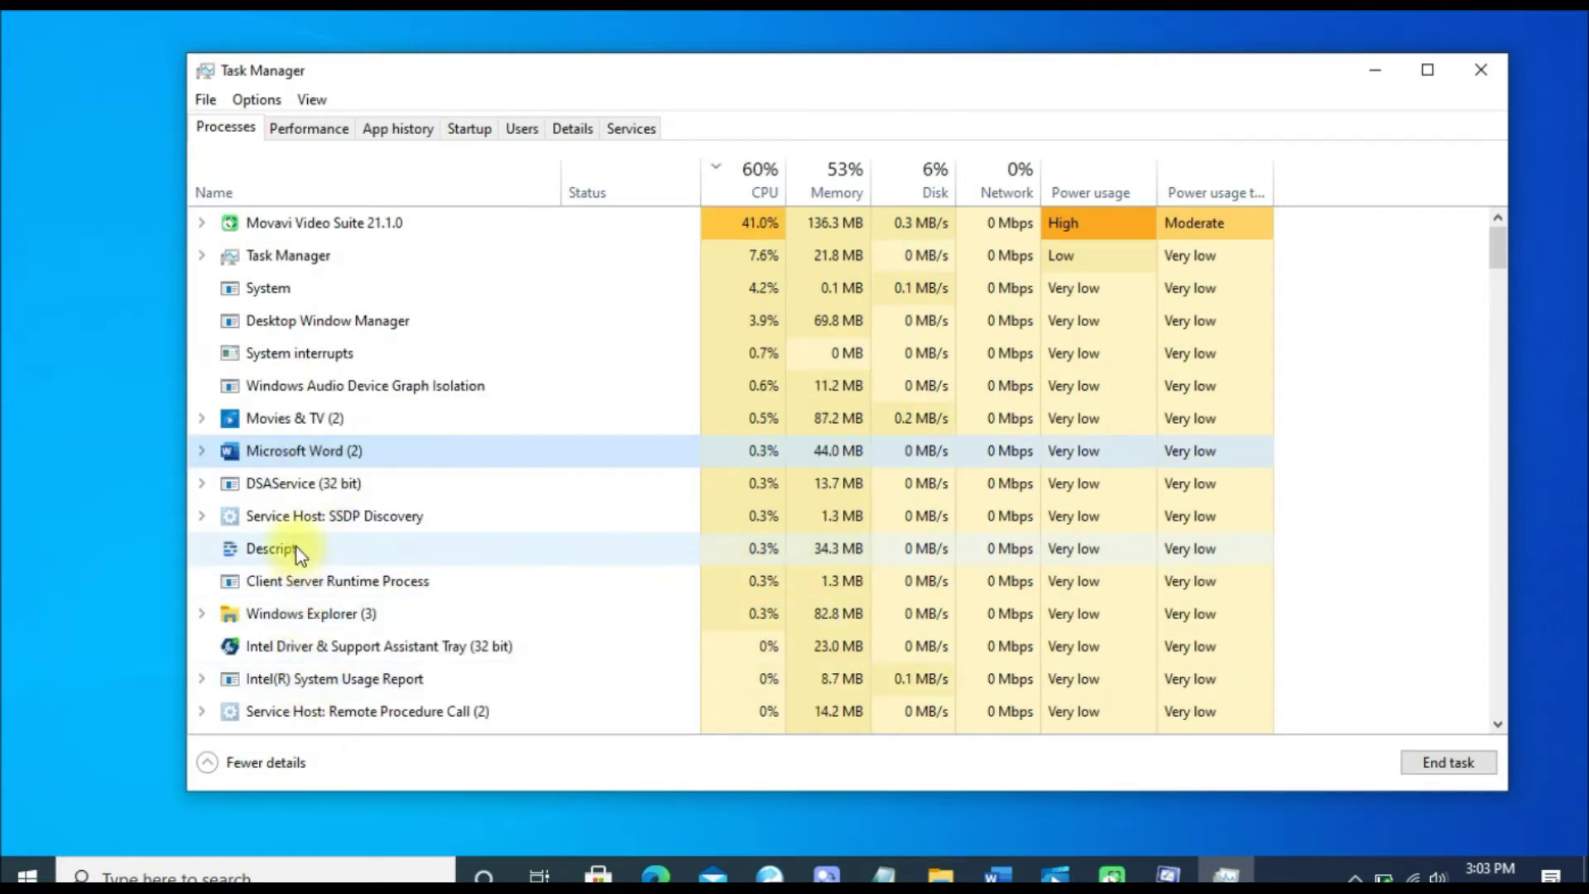
pyautogui.click(296, 548)
pyautogui.rightClick(307, 553)
pyautogui.click(390, 569)
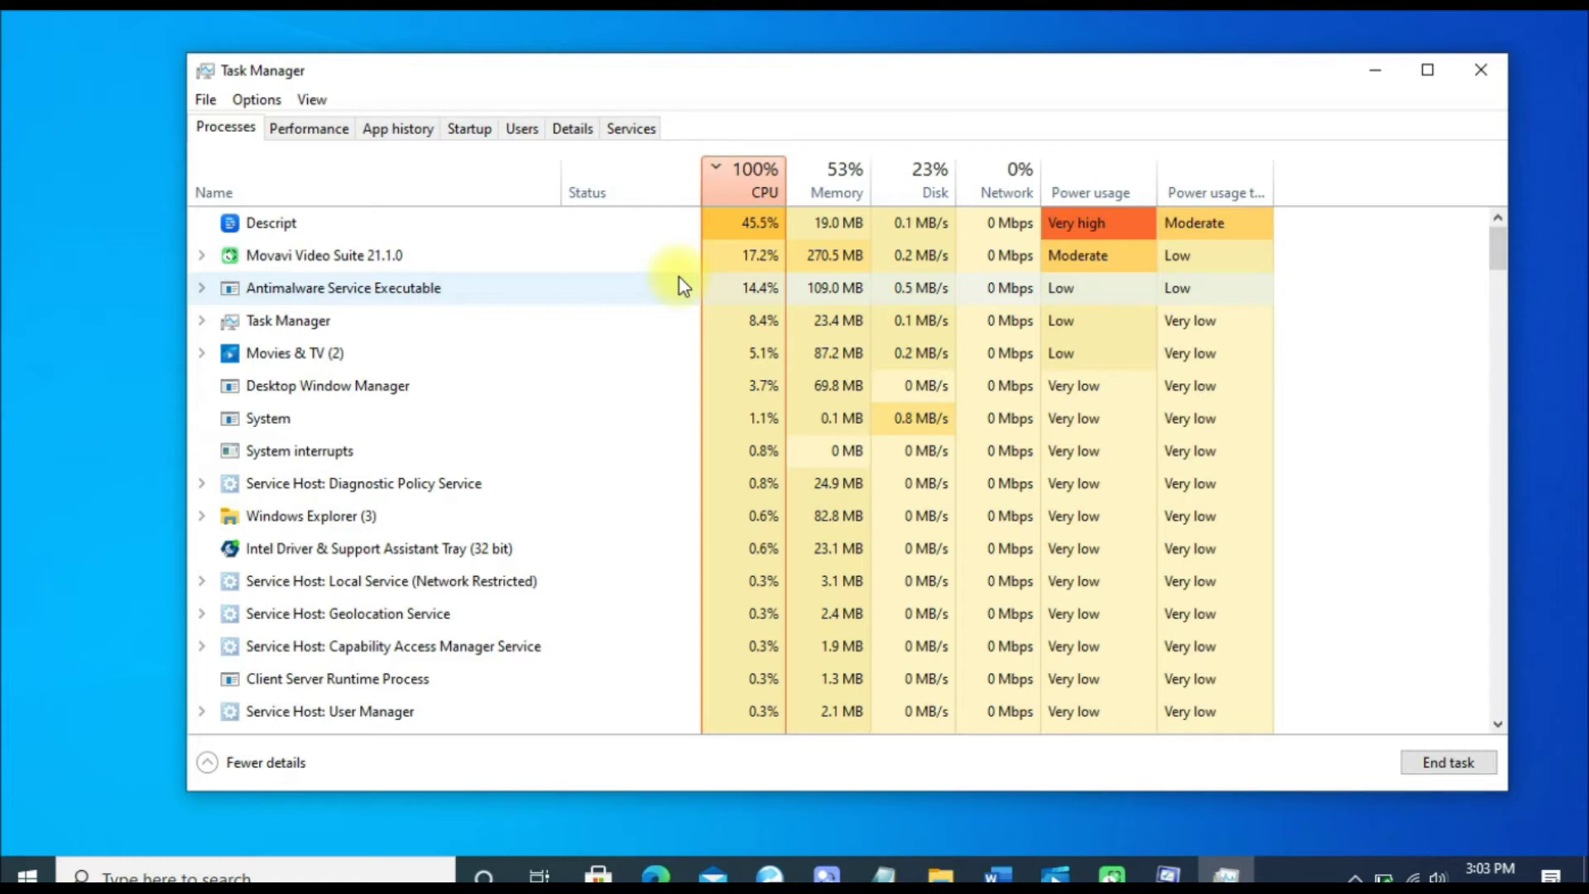
# Sort the processes by ascending CPU usage and check the Service Host entries, keeping Task Manager in front of System Configuration
pyautogui.click(295, 224)
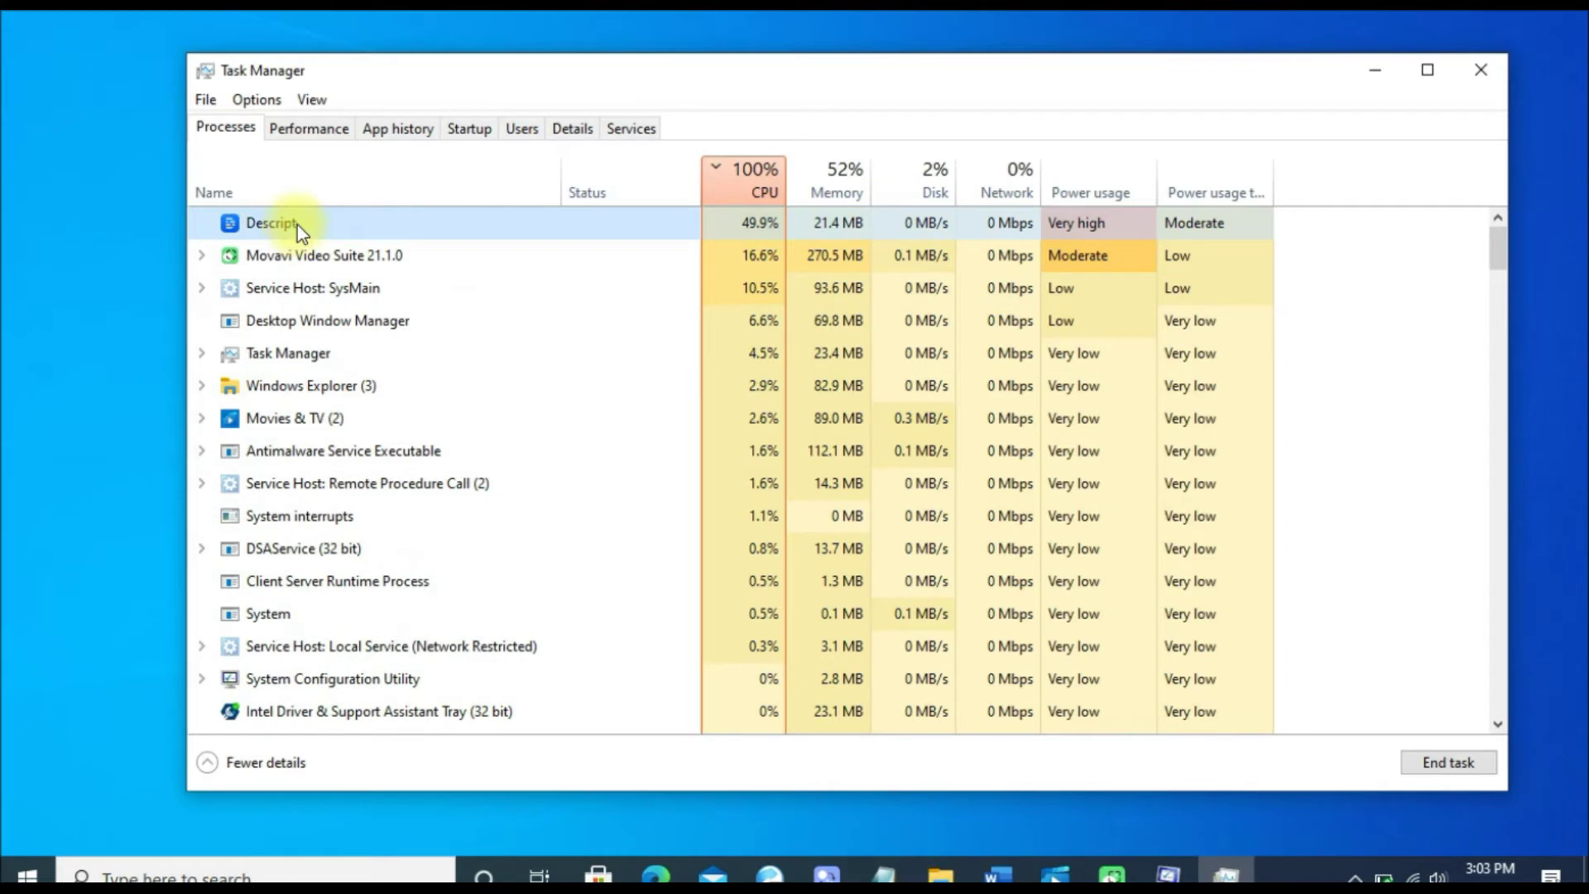
pyautogui.click(772, 190)
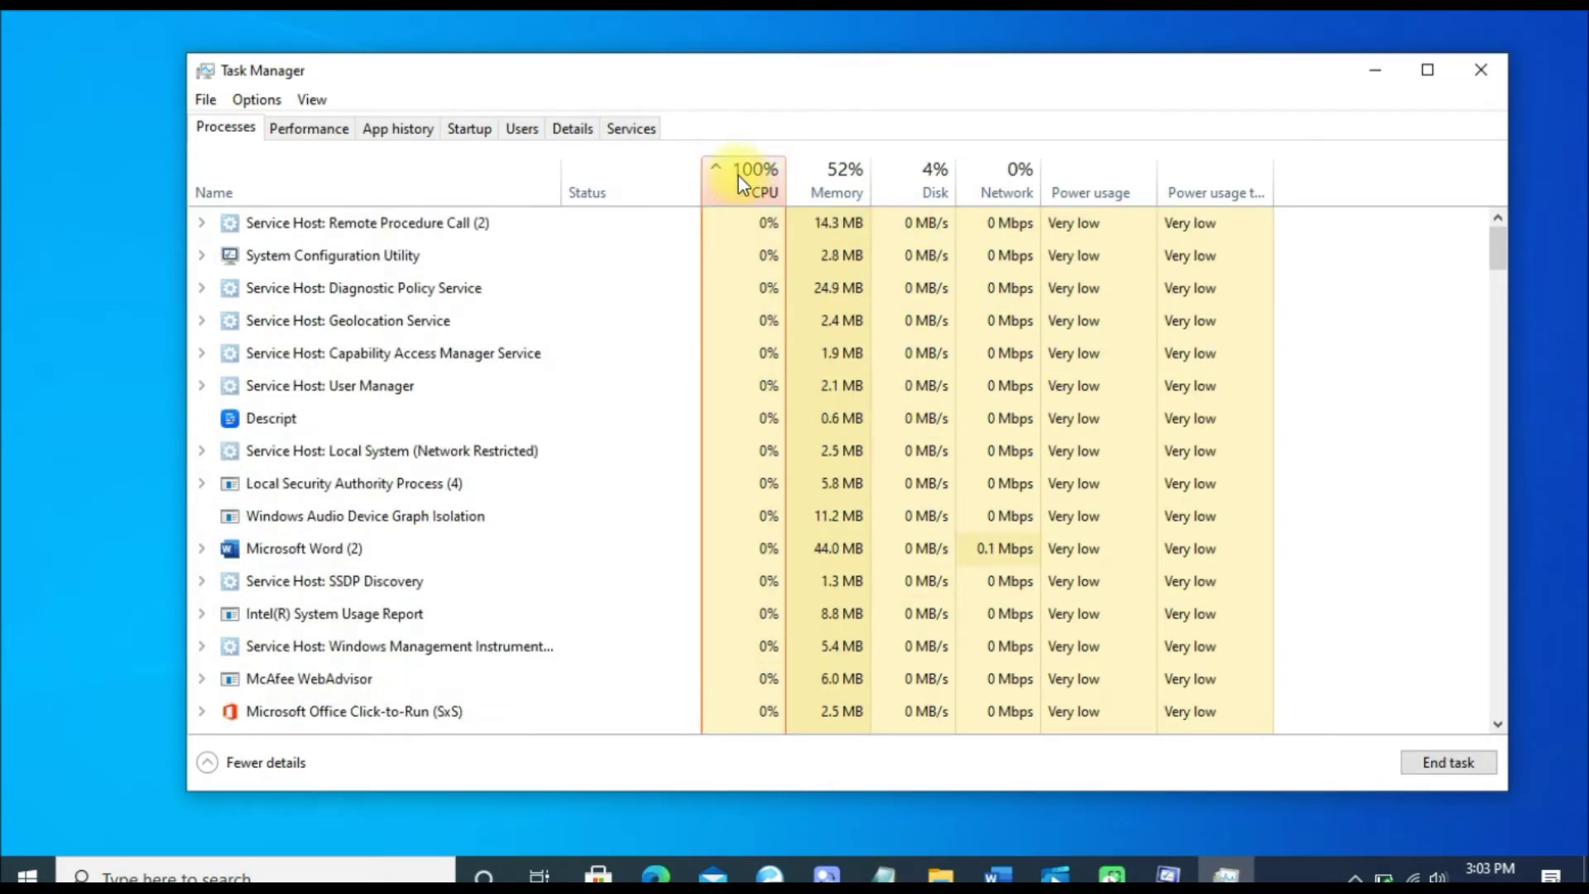
pyautogui.click(376, 225)
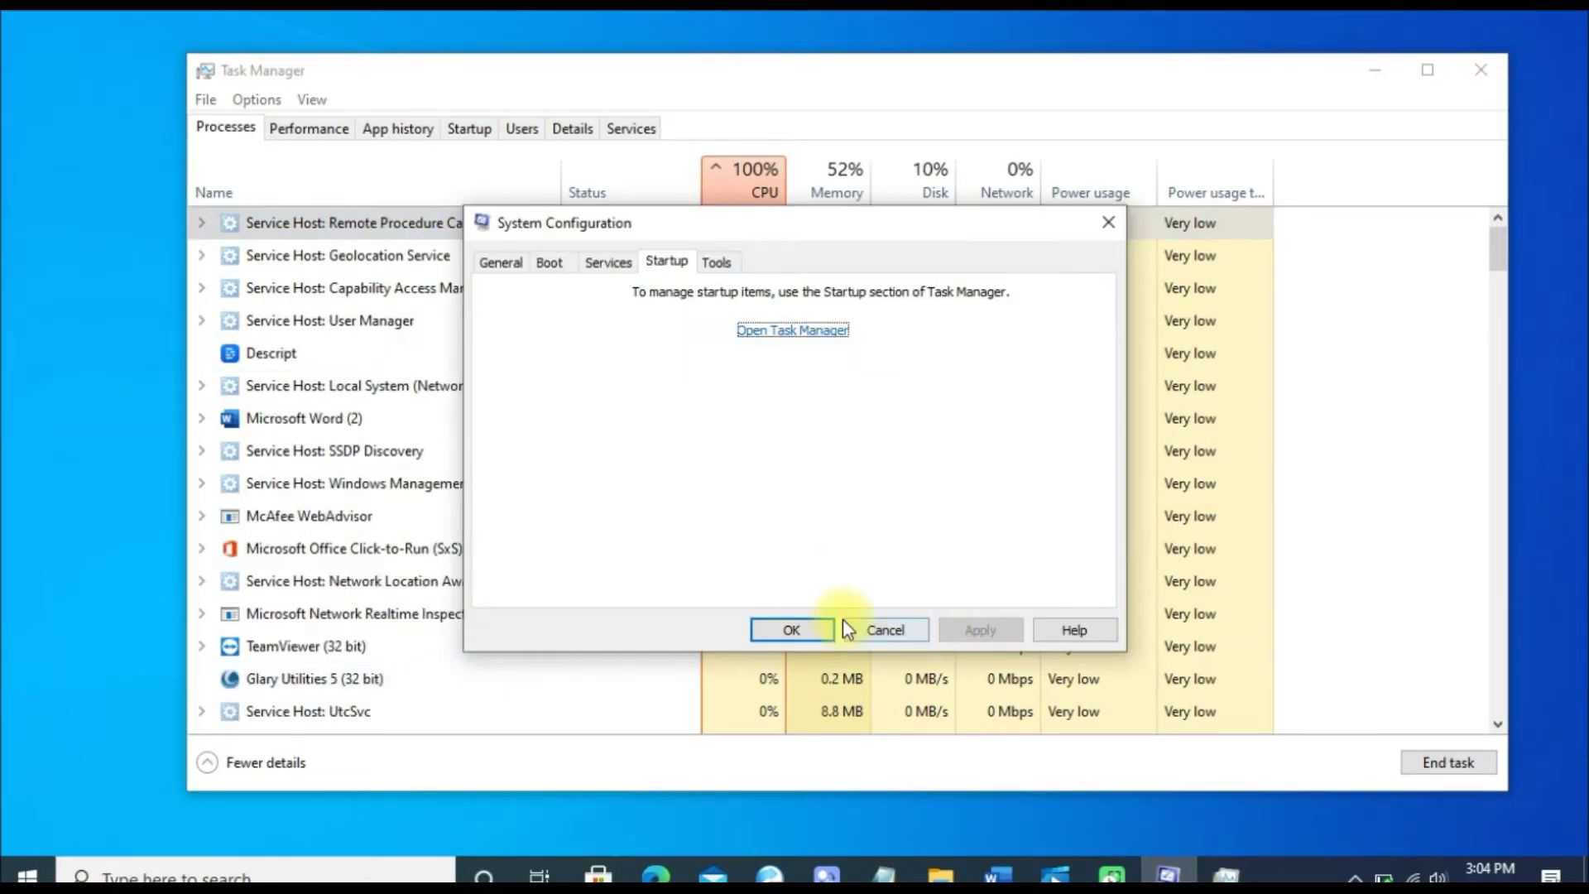
pyautogui.click(843, 621)
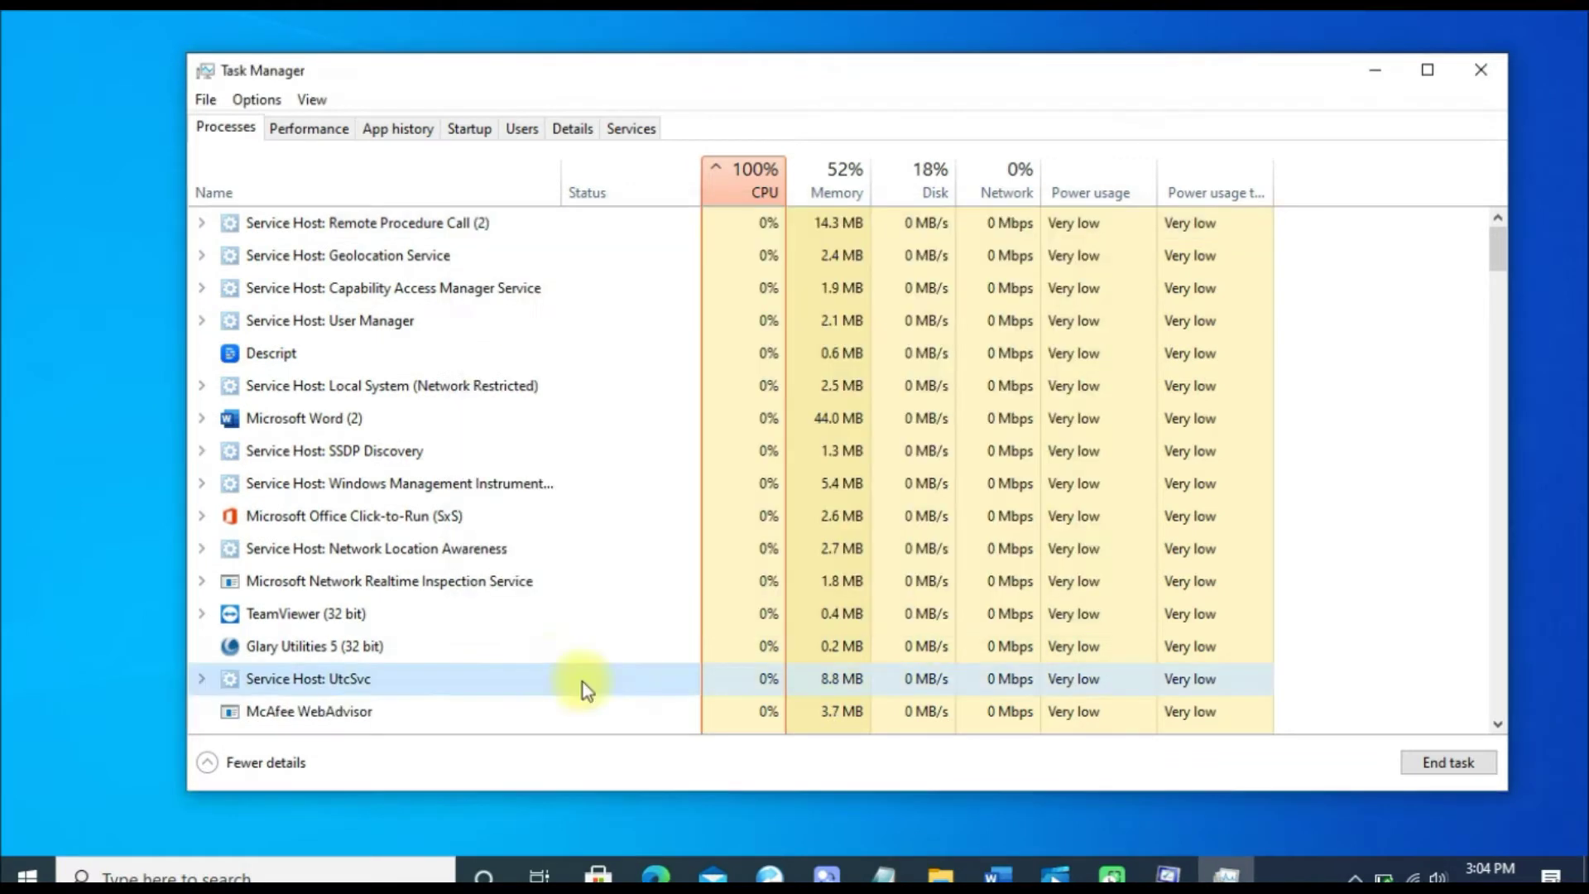
pyautogui.click(407, 245)
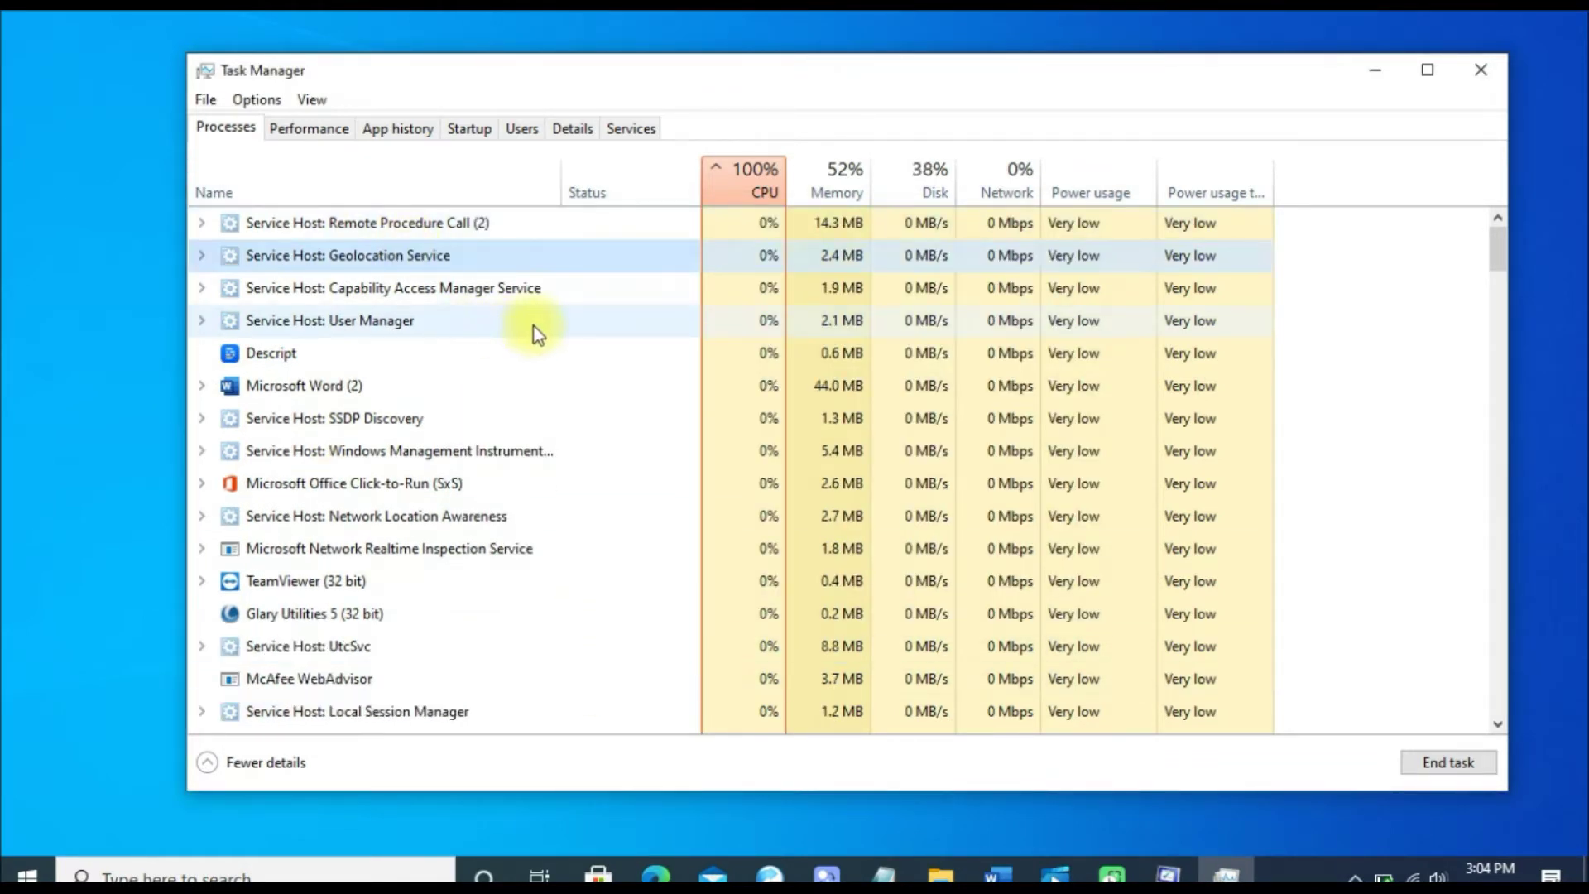
# Sort the processes by descending CPU usage and end the Descript process that uses the most CPU
pyautogui.click(736, 185)
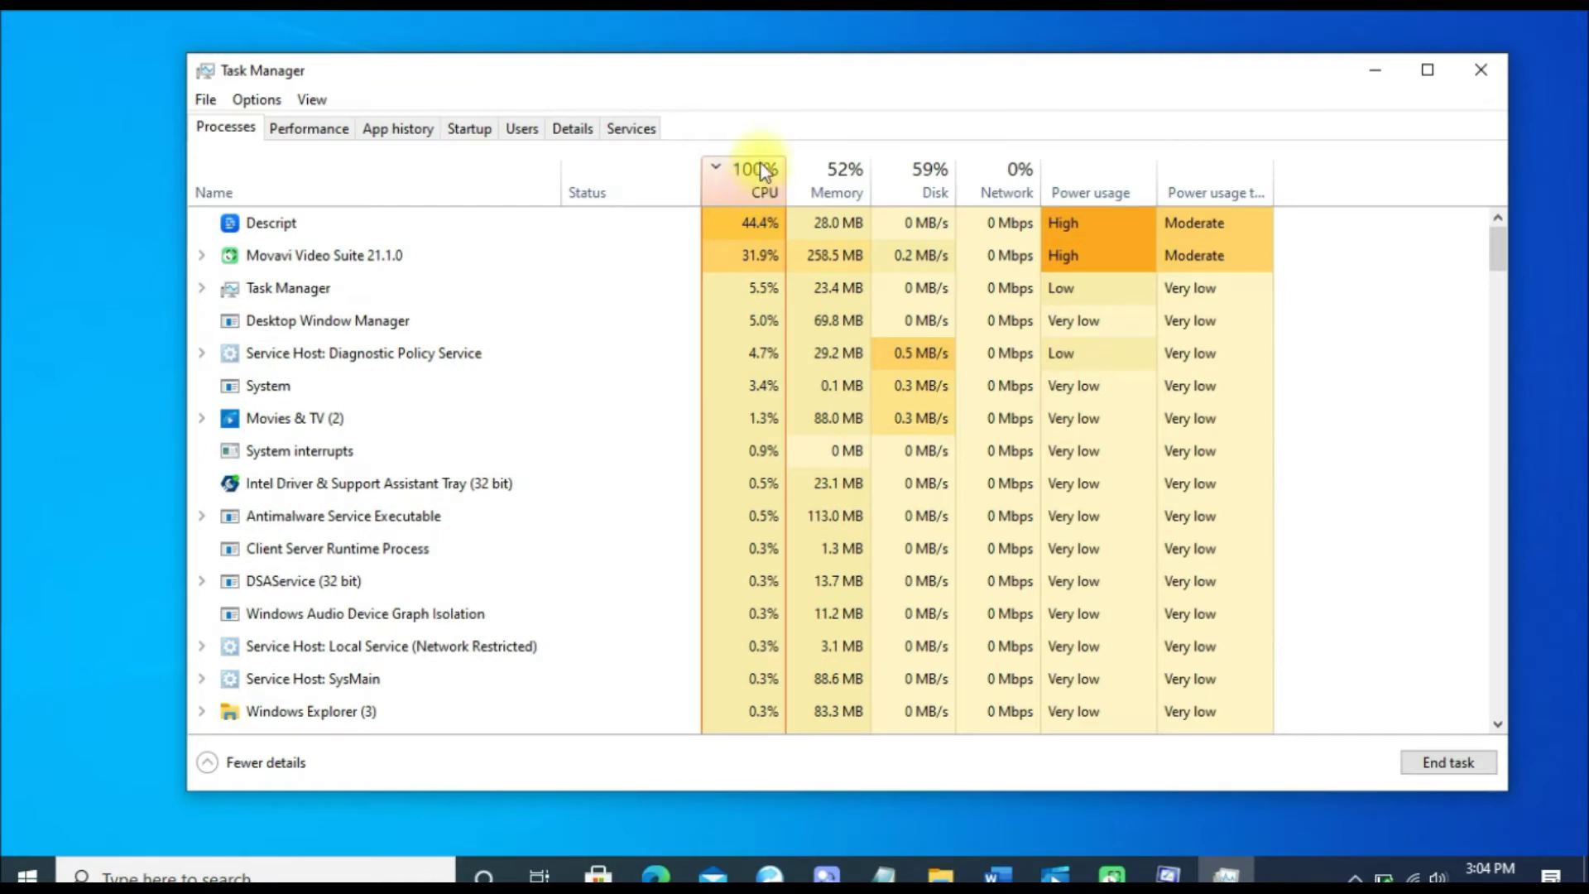
pyautogui.click(751, 172)
pyautogui.click(288, 420)
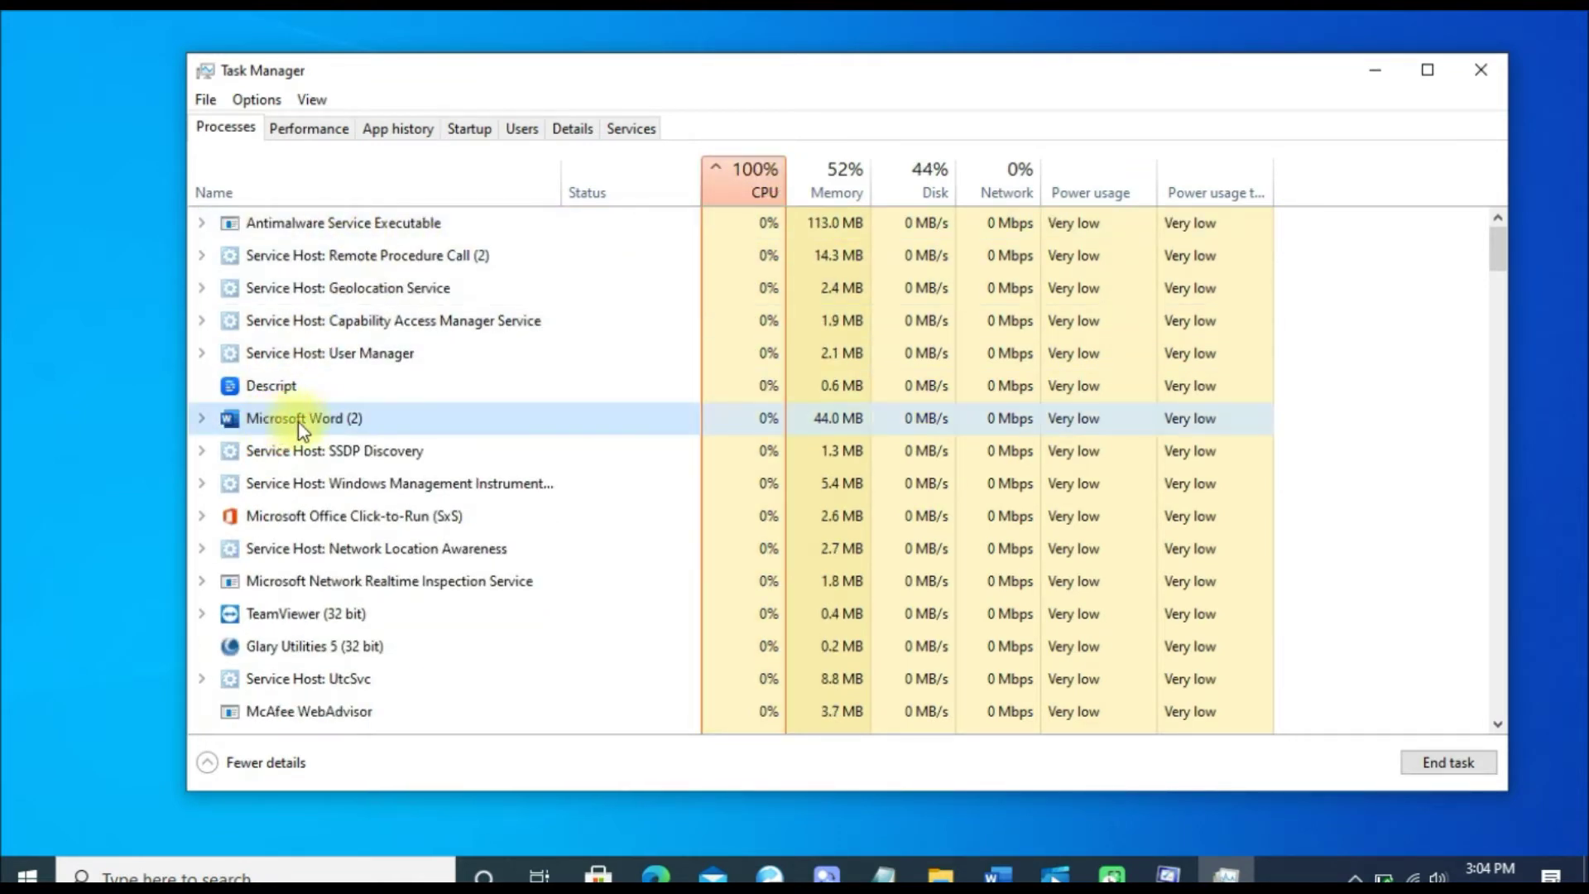
pyautogui.click(306, 384)
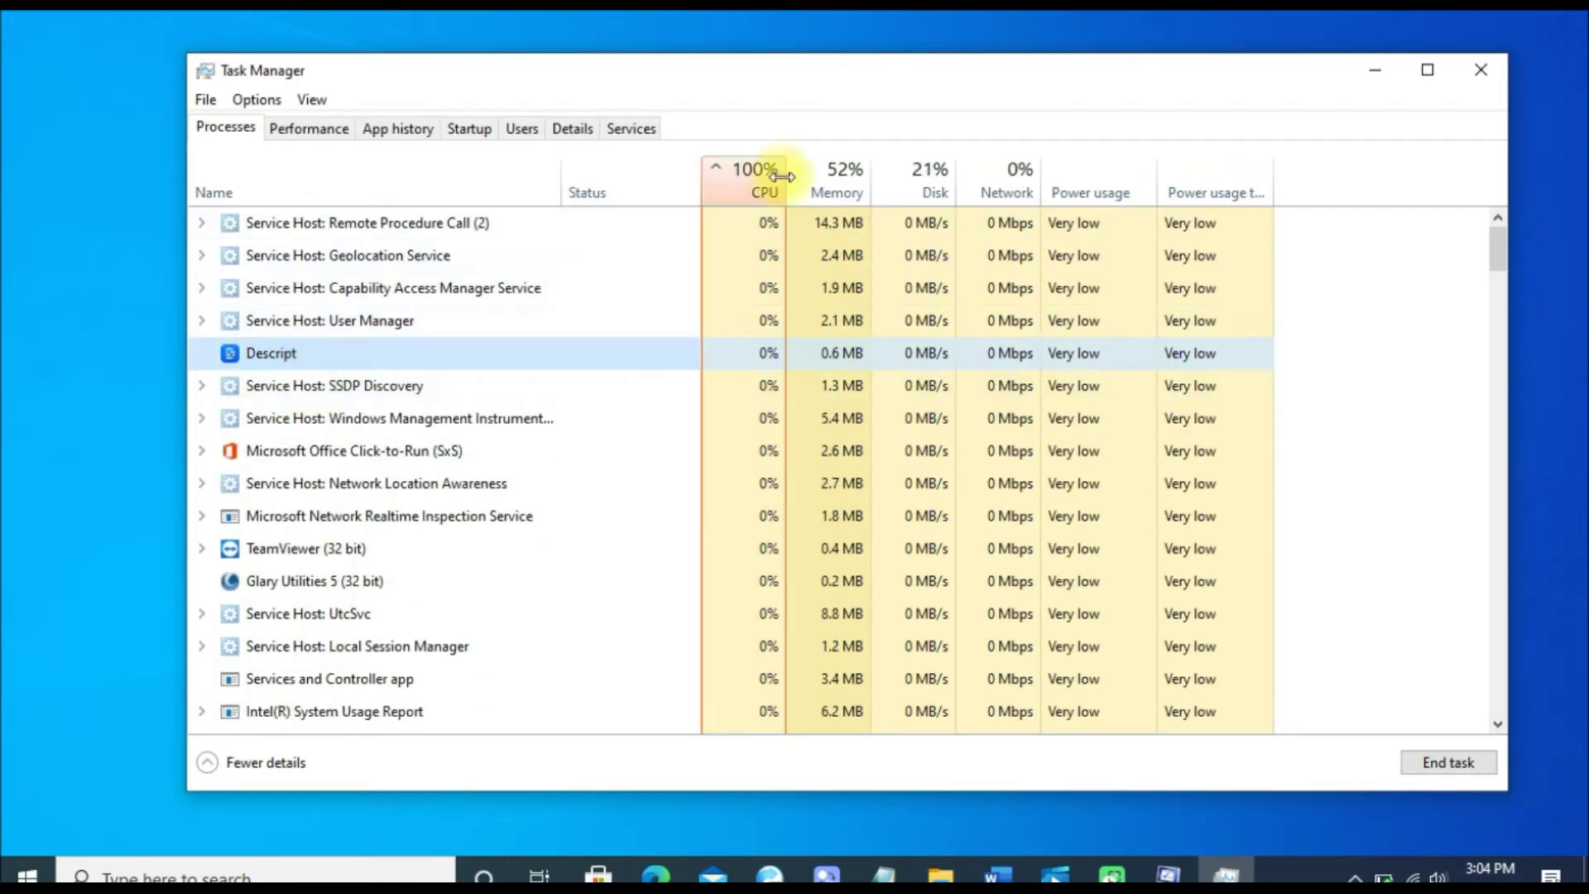
pyautogui.click(766, 170)
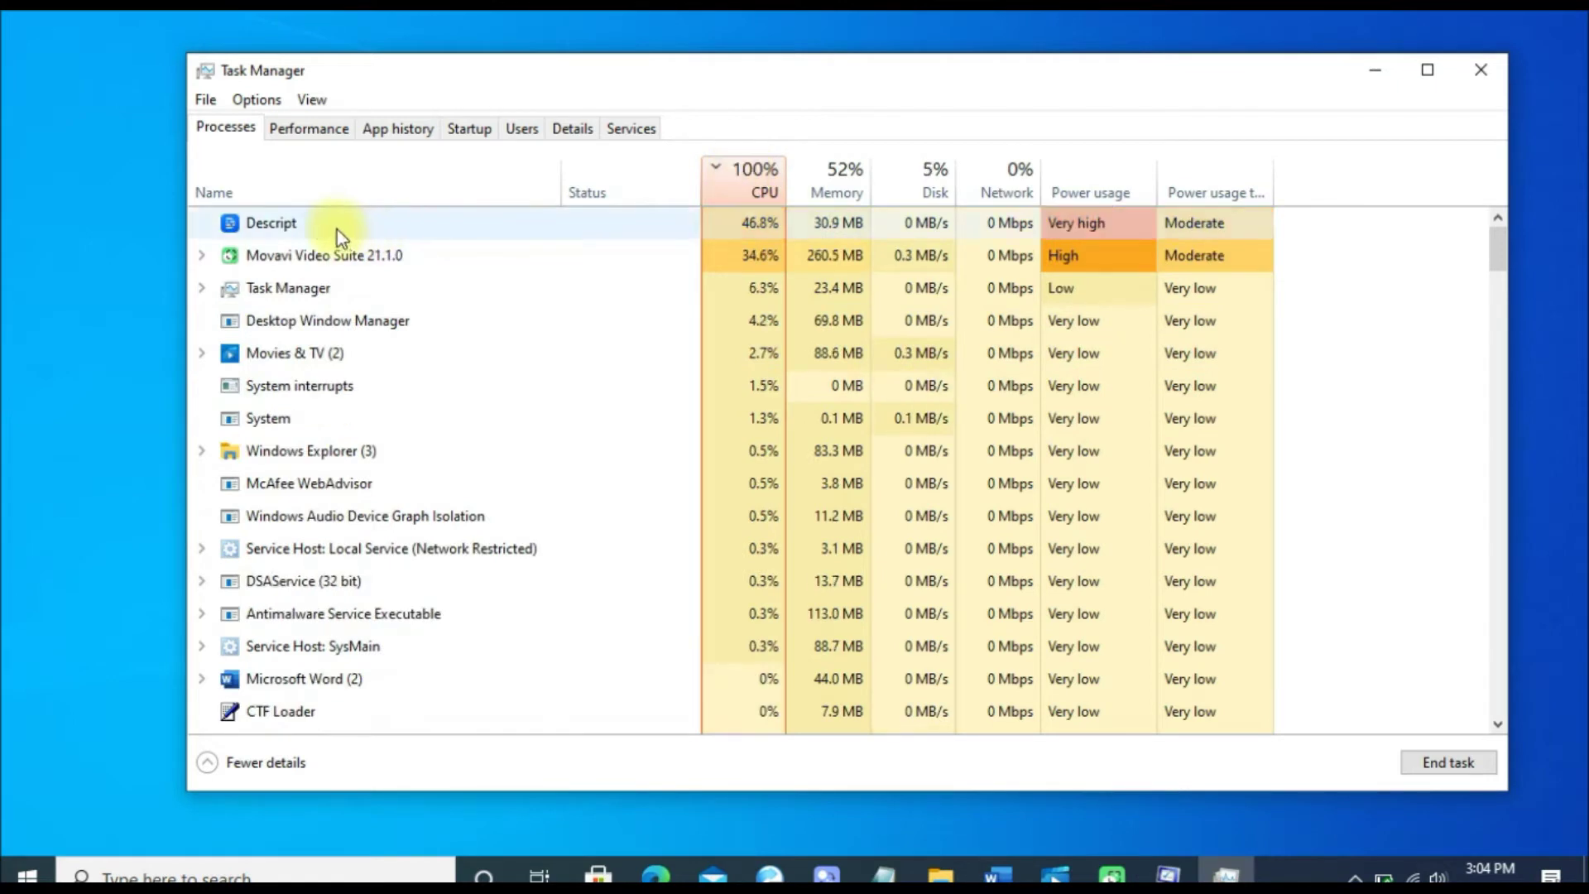
pyautogui.rightClick(379, 238)
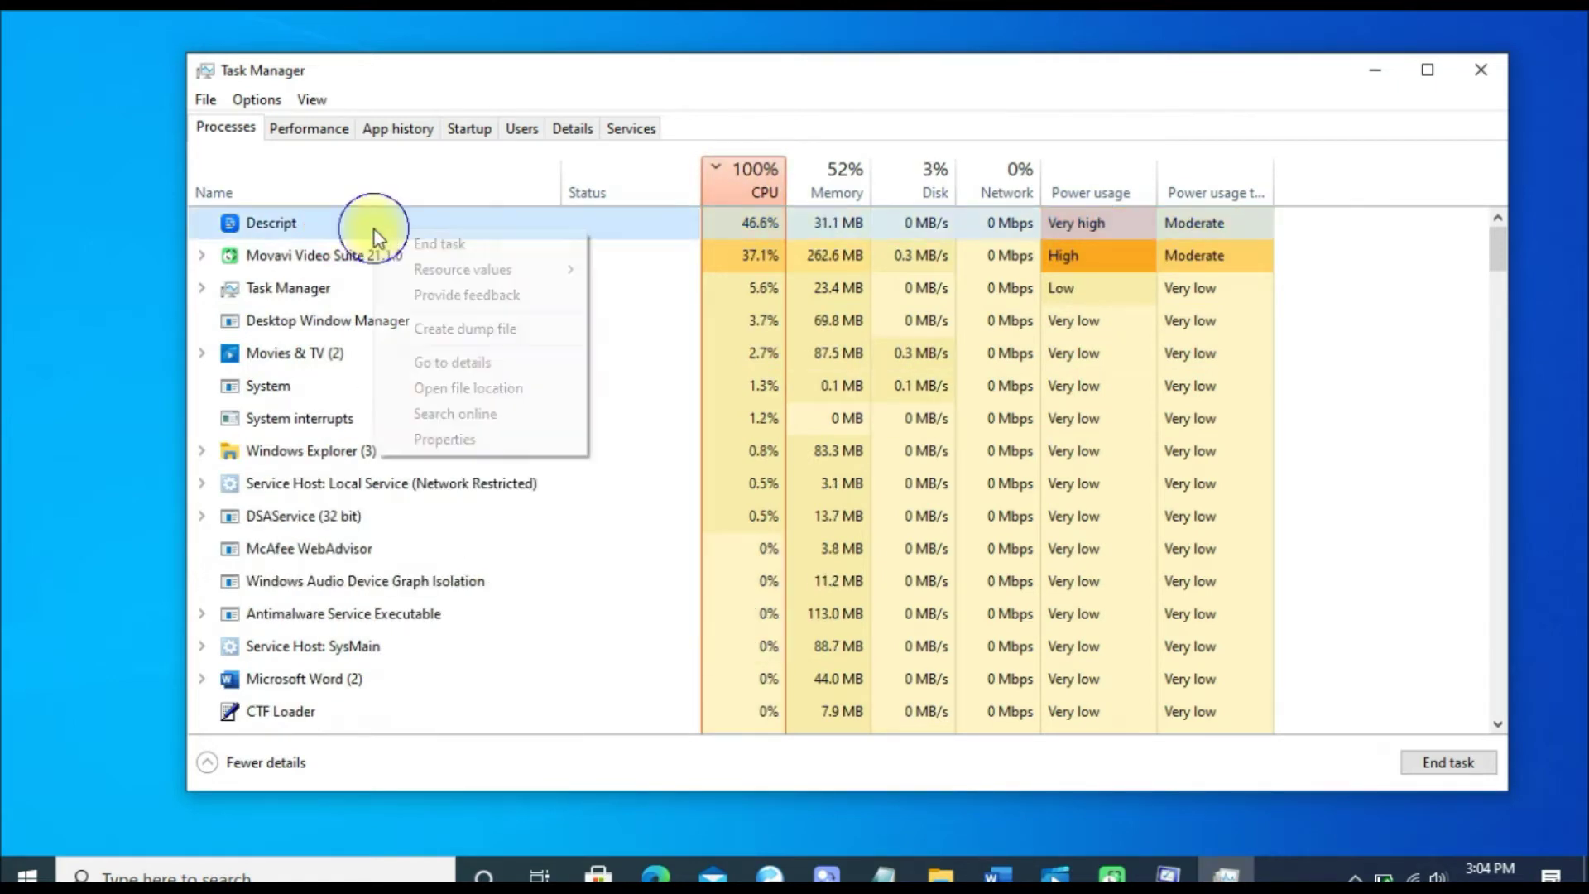
pyautogui.click(454, 246)
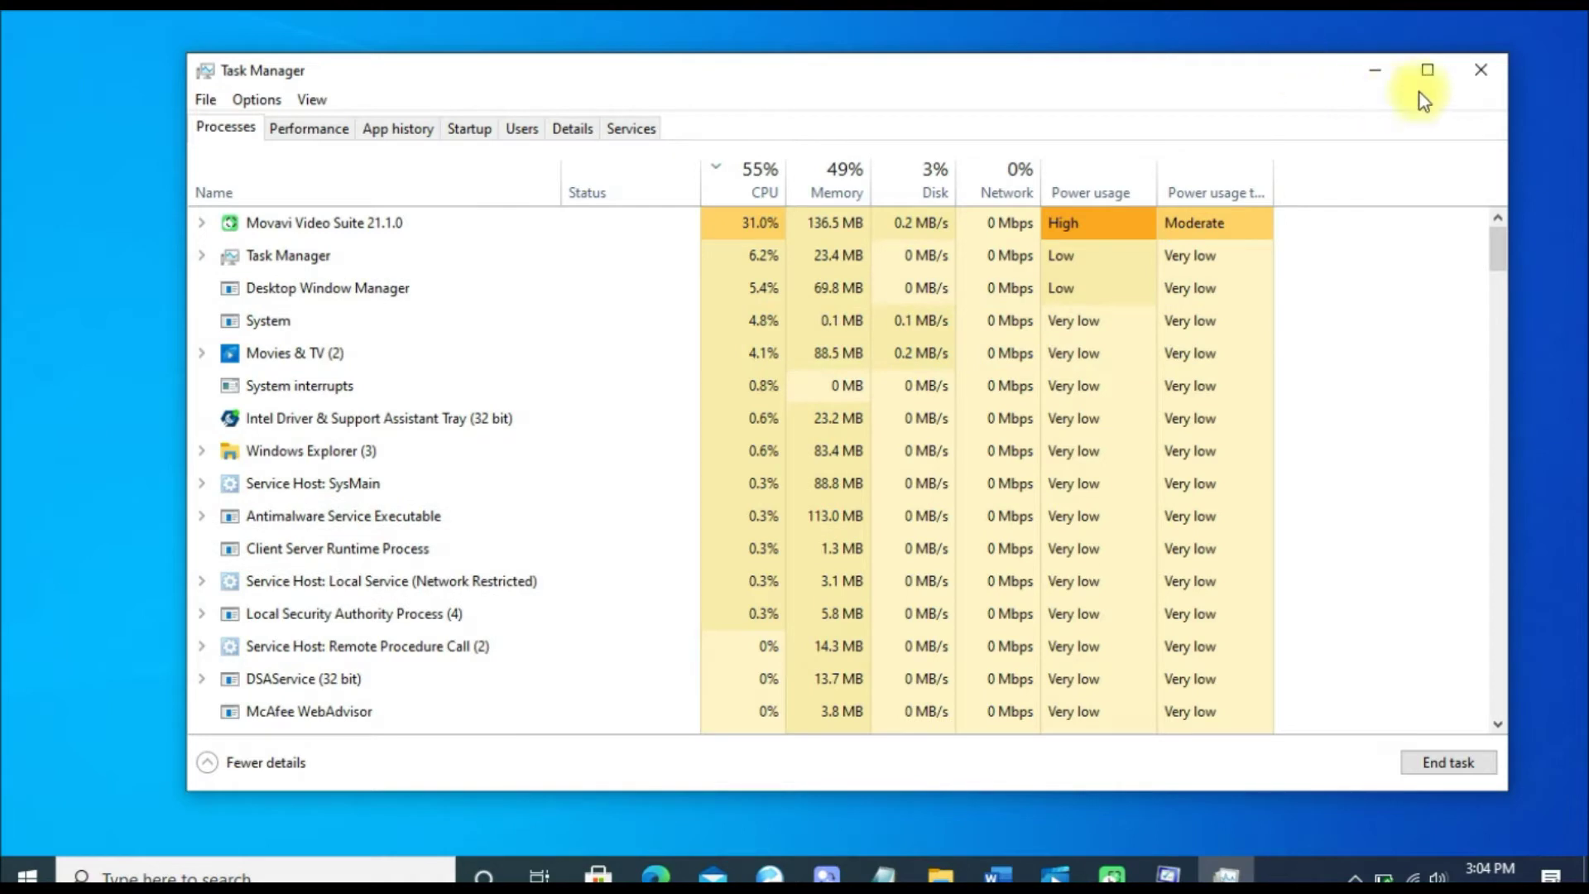
# Close Task Manager and cancel System Configuration, and open Device Manager through a Windows search for "device"
pyautogui.click(1490, 81)
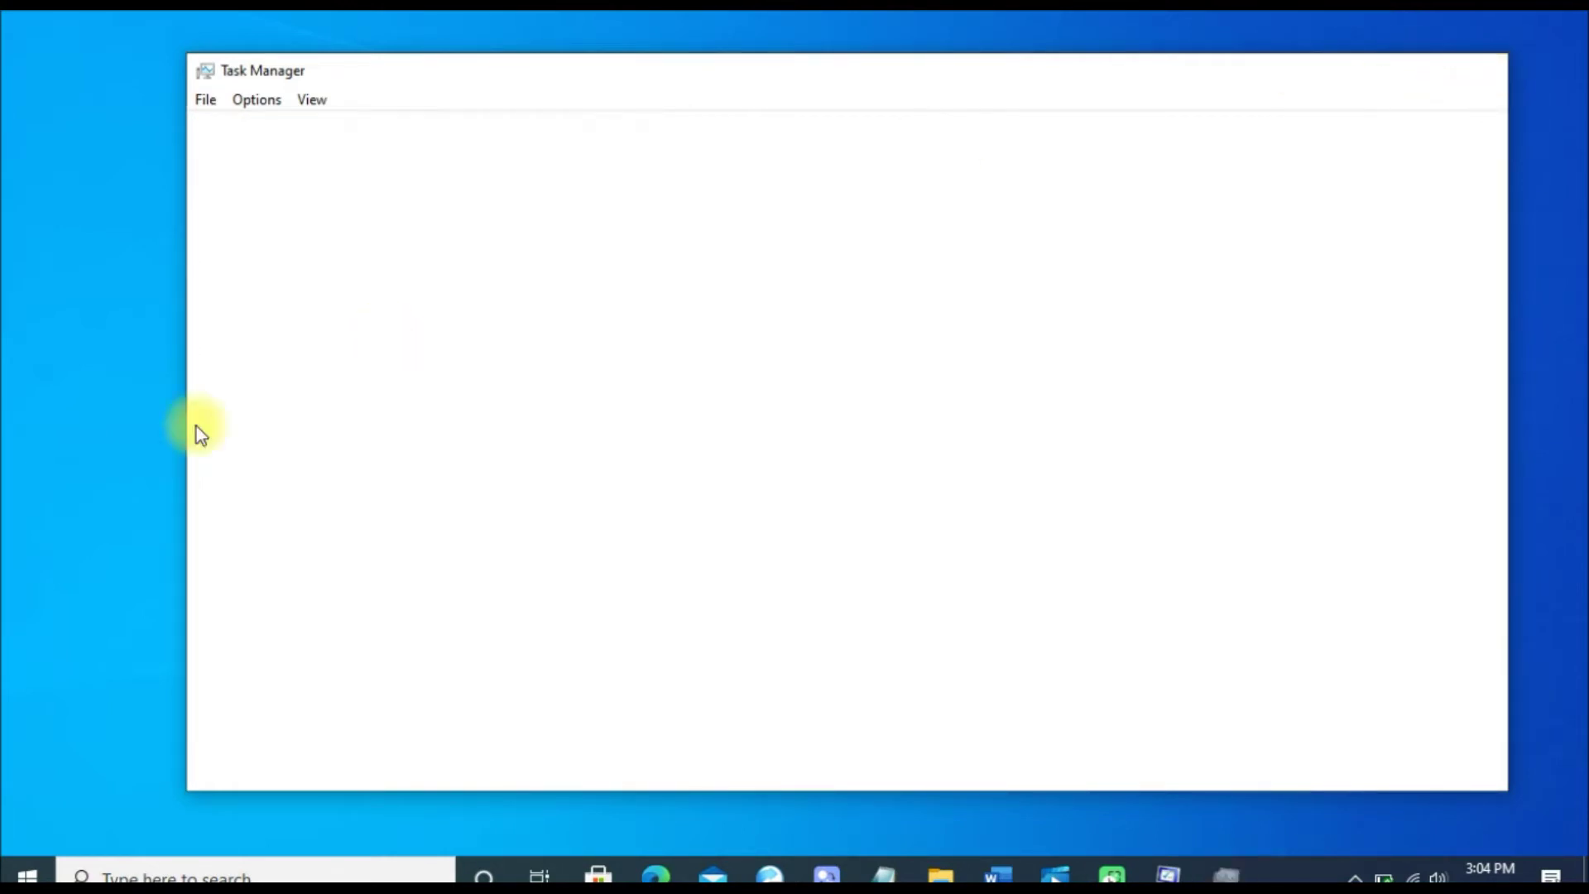
pyautogui.click(883, 630)
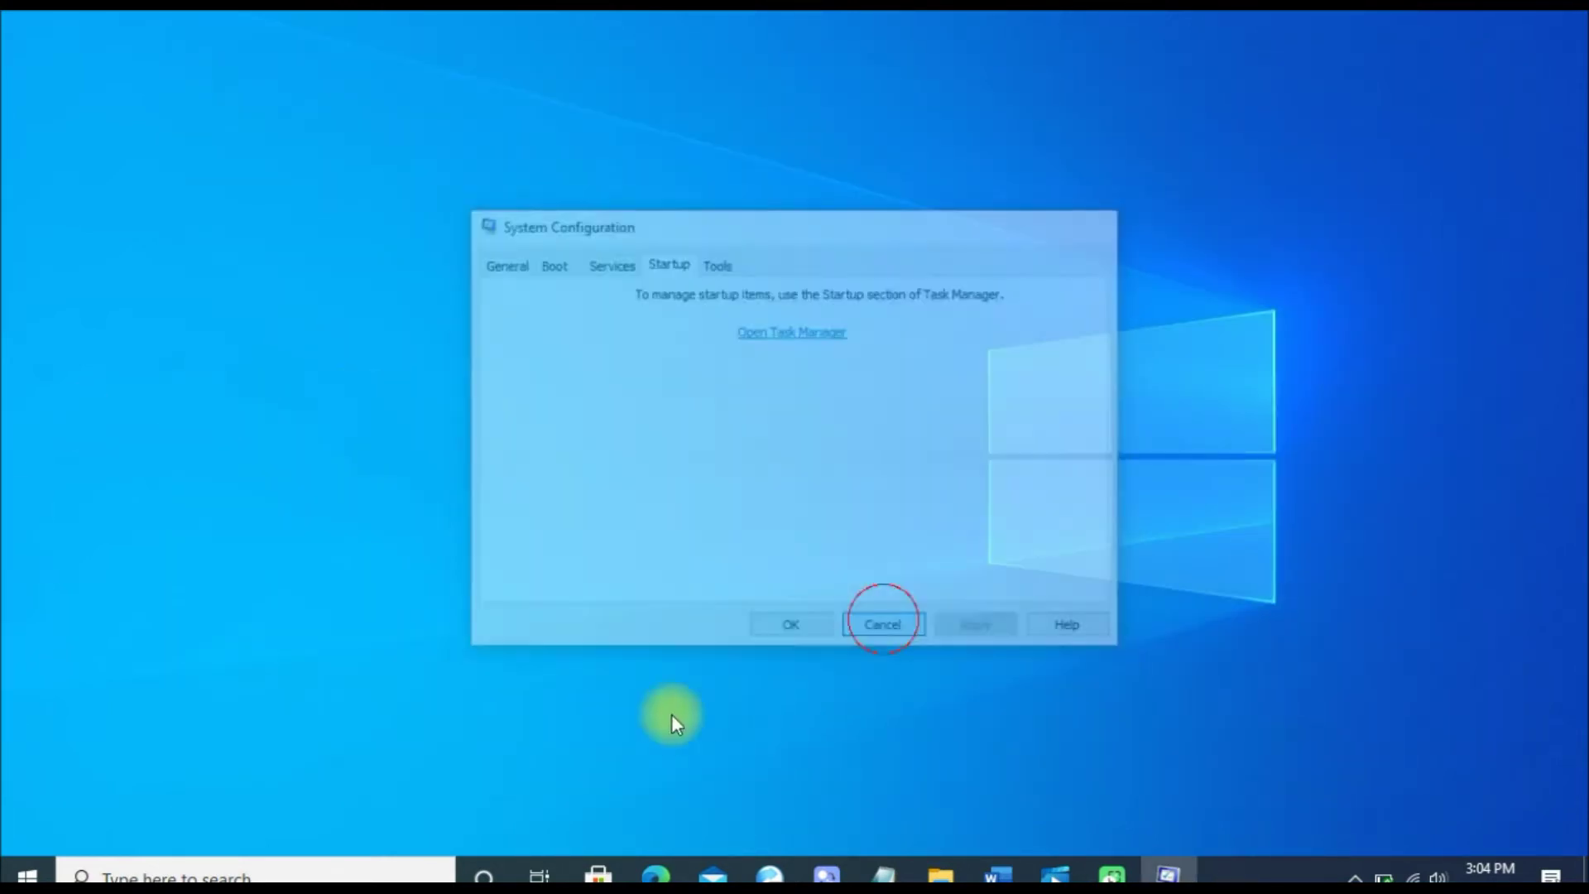
pyautogui.click(145, 873)
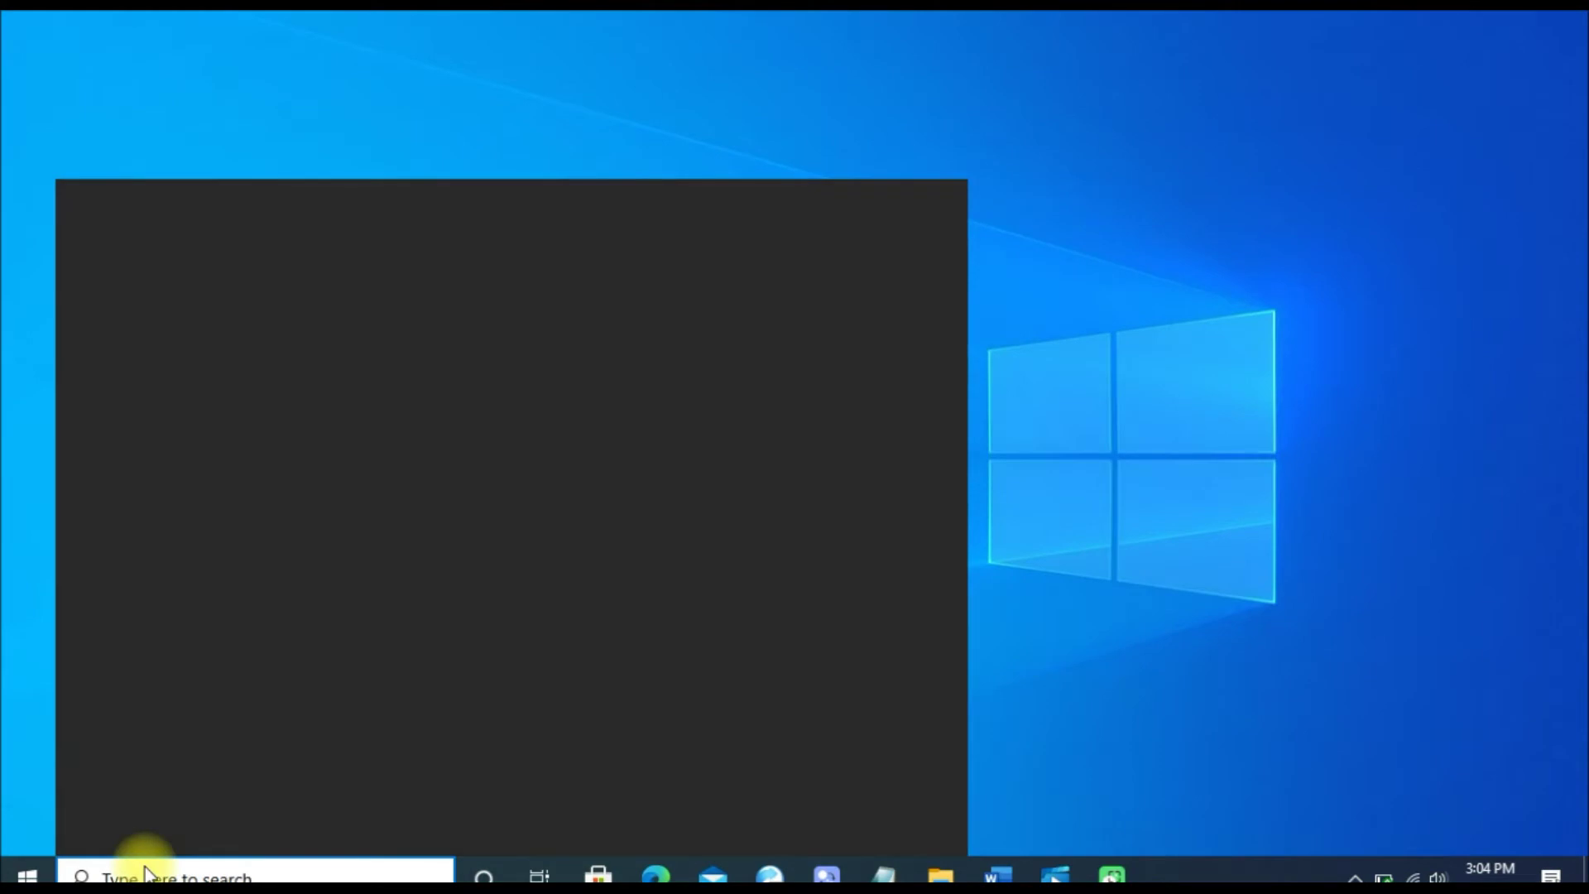
pyautogui.write('device')
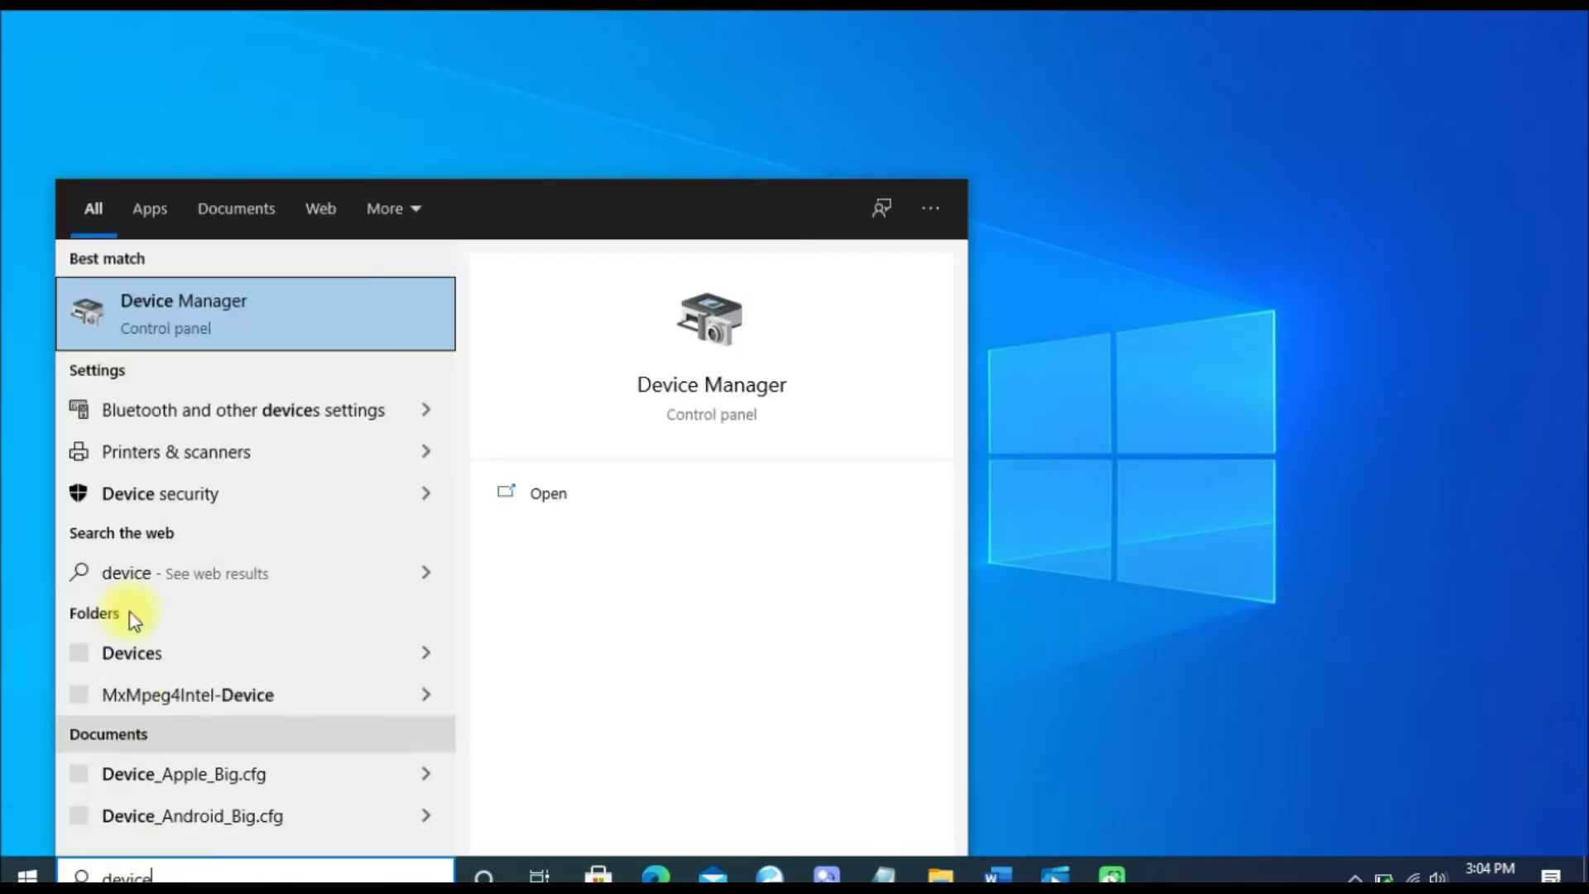
pyautogui.click(222, 319)
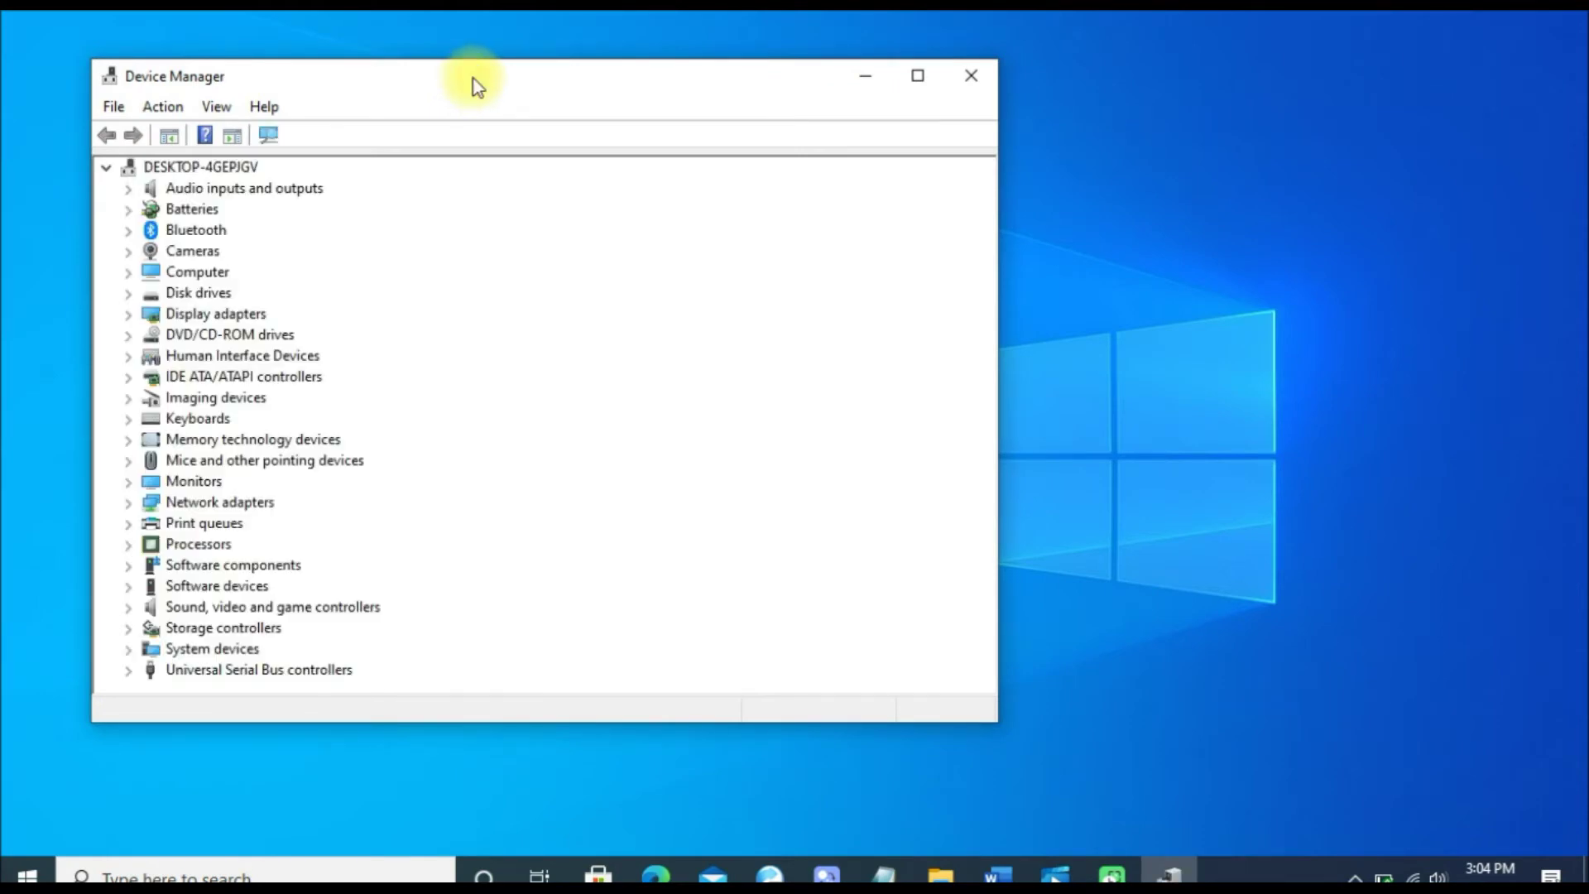
pyautogui.moveTo(473, 78); pyautogui.dragTo(757, 77)
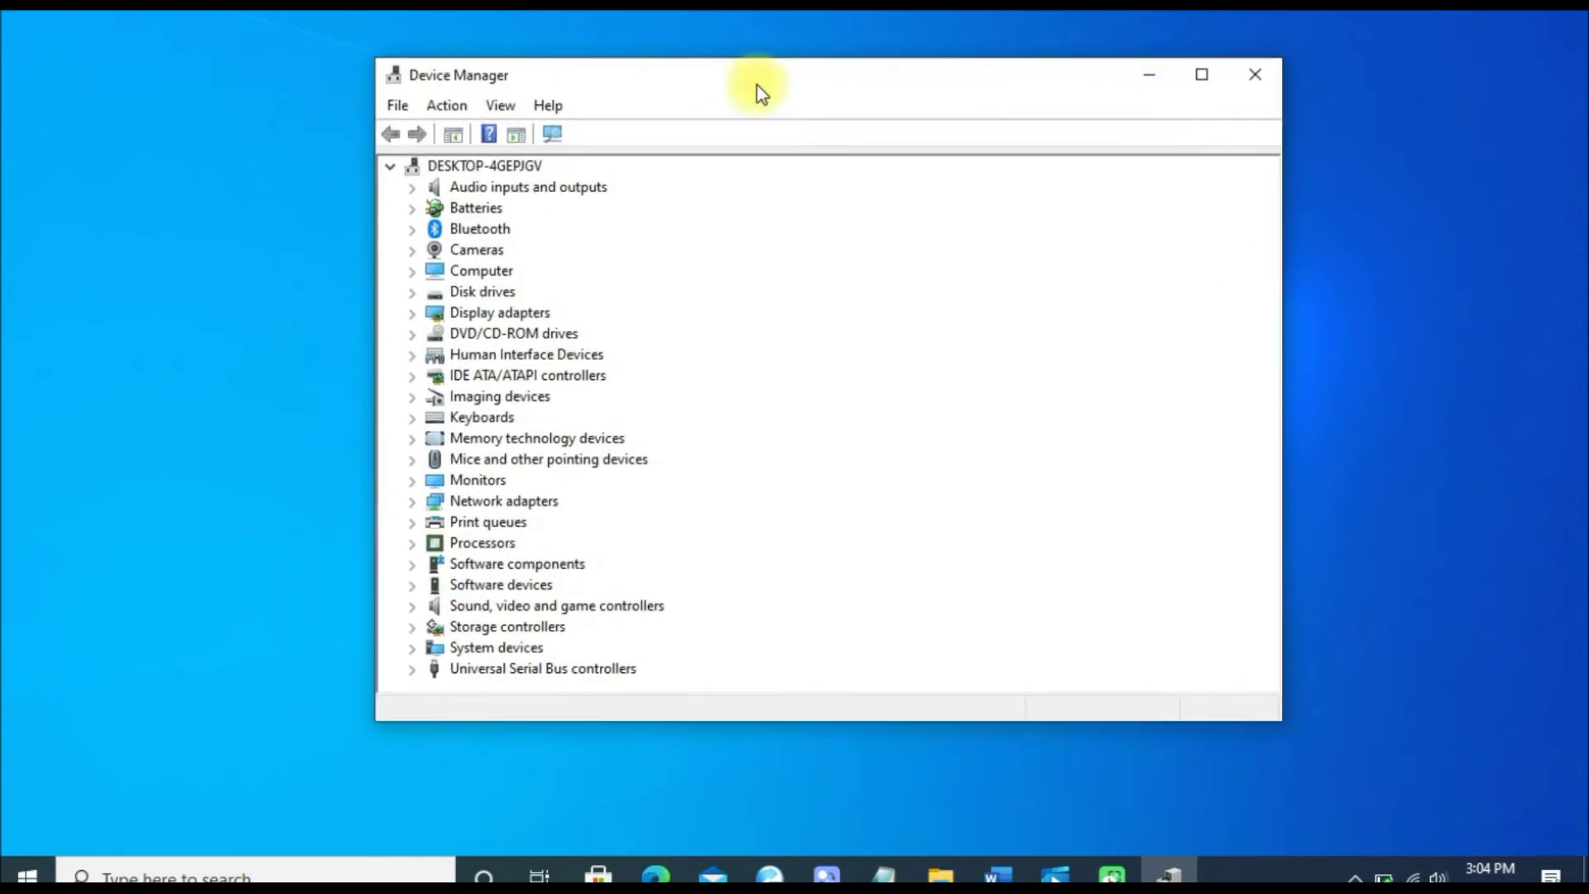
# Run an automatic driver search for the Intel(R) HD Graphics 3000 display adapter and close the update wizard
pyautogui.click(412, 314)
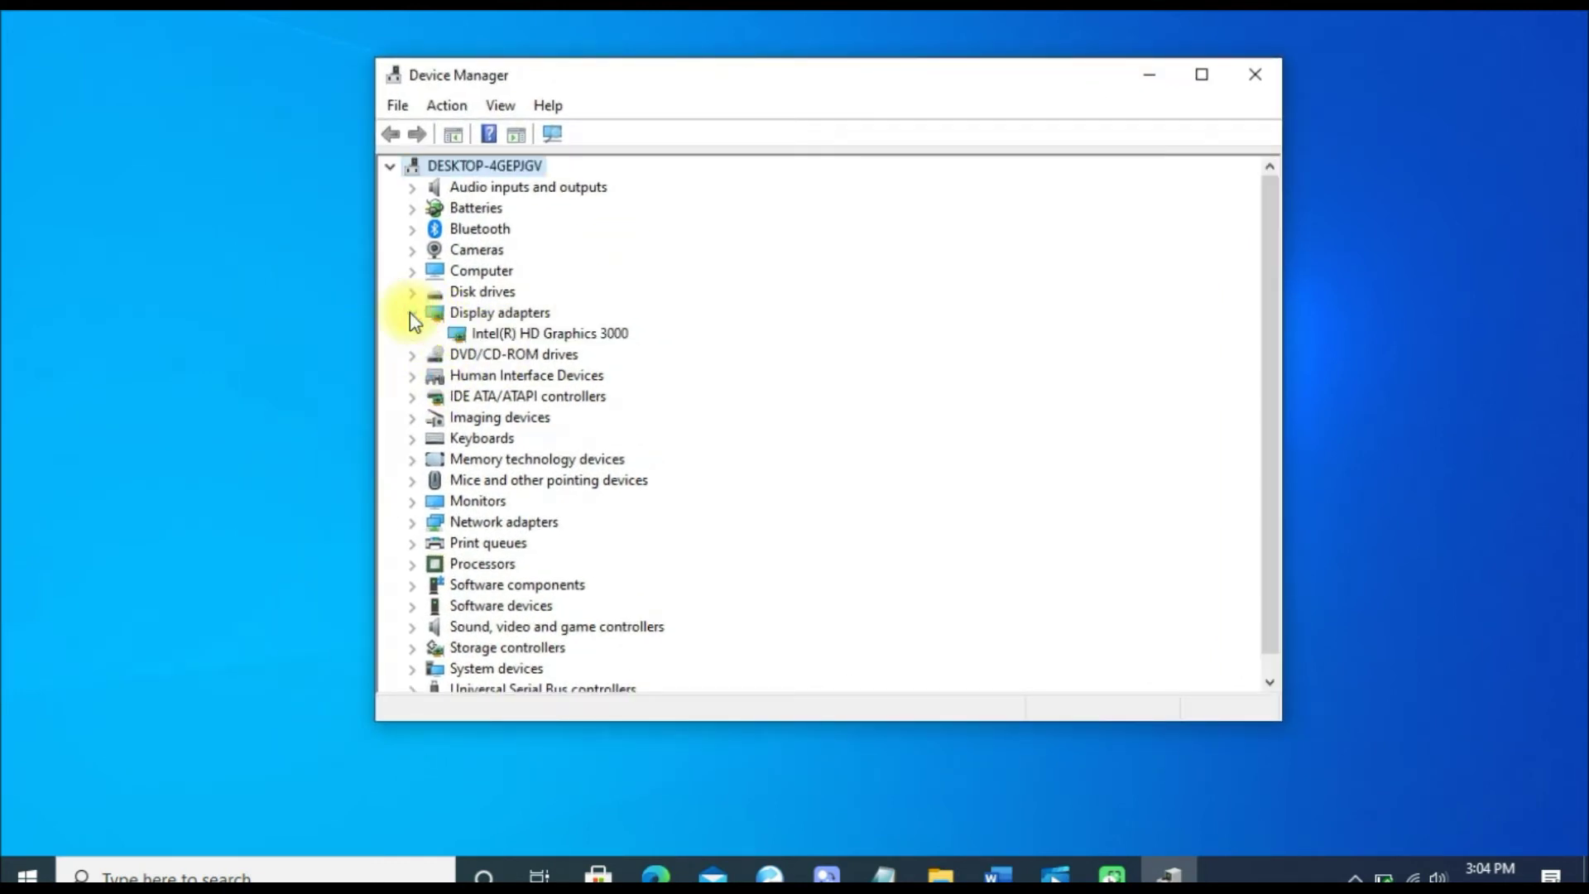
pyautogui.click(544, 334)
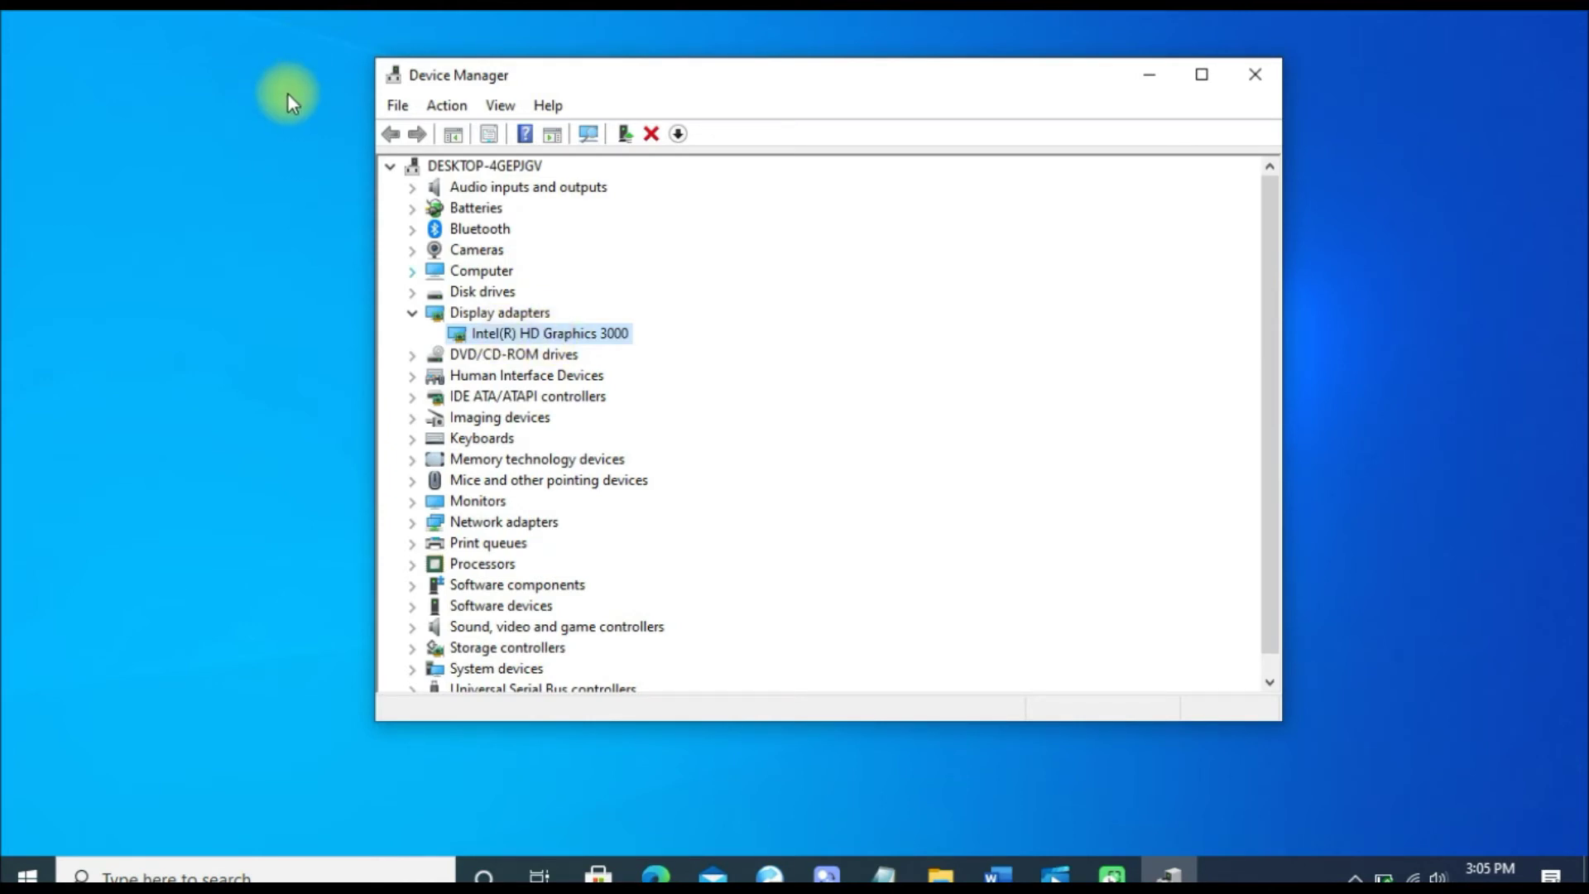
pyautogui.rightClick(569, 340)
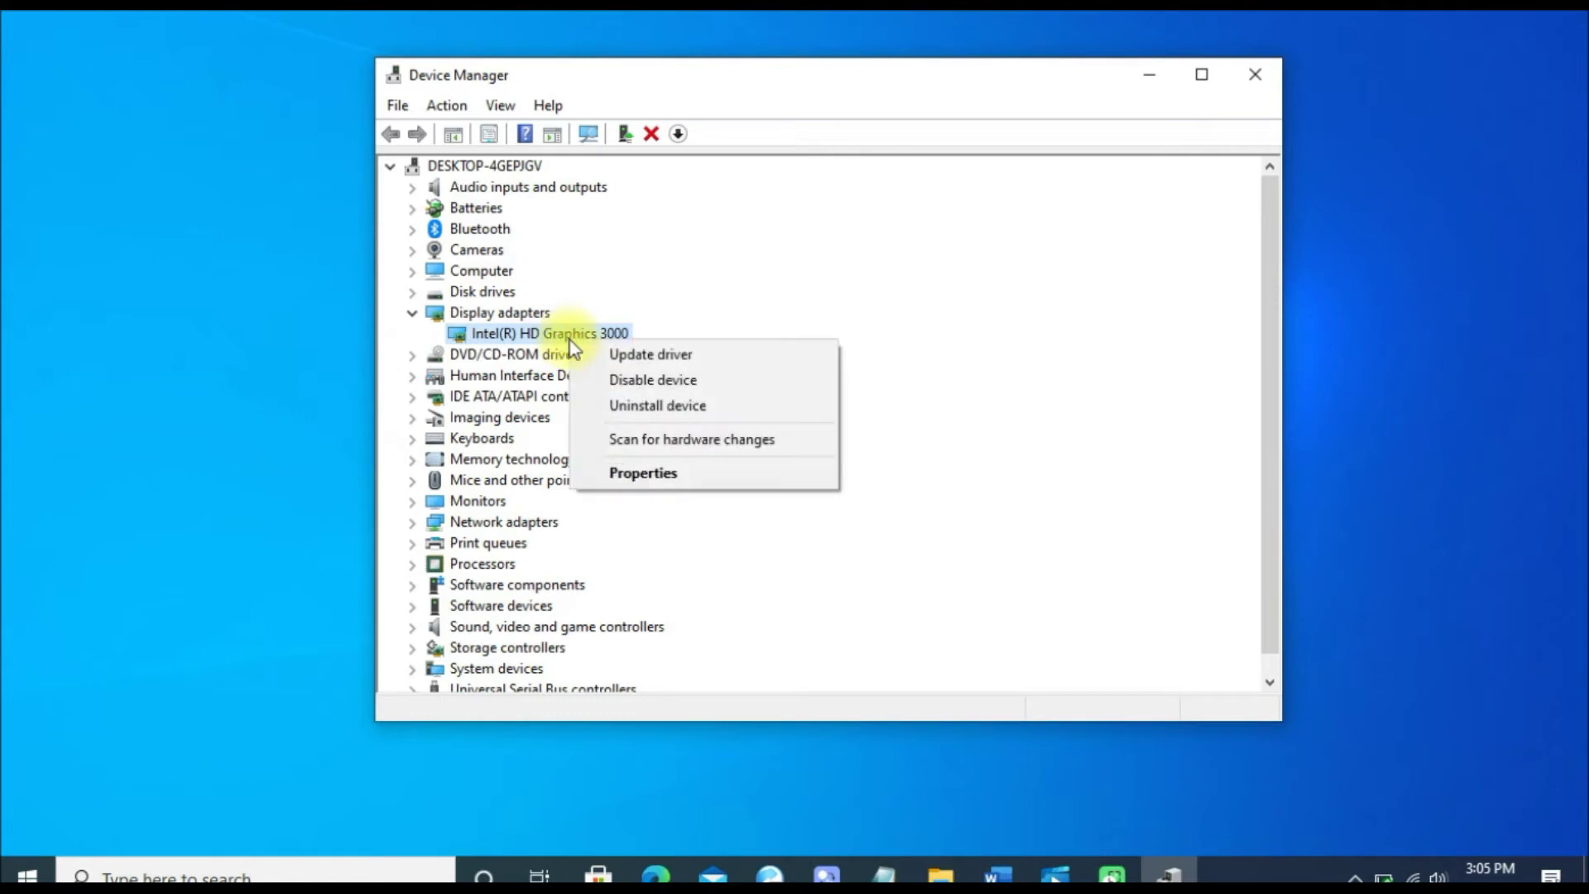
pyautogui.click(629, 354)
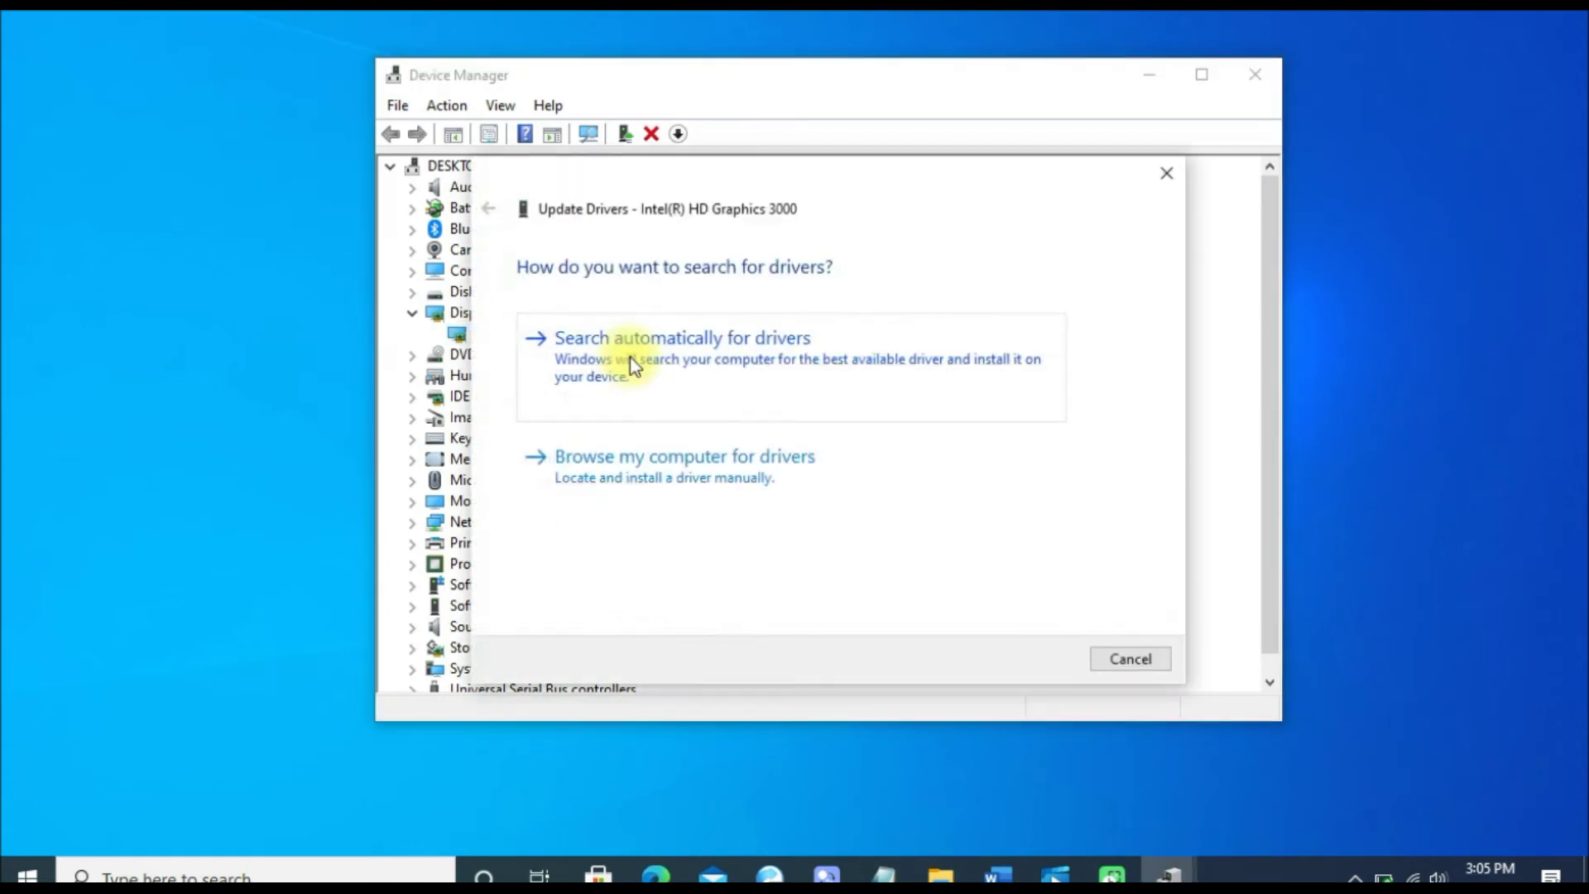
pyautogui.click(629, 362)
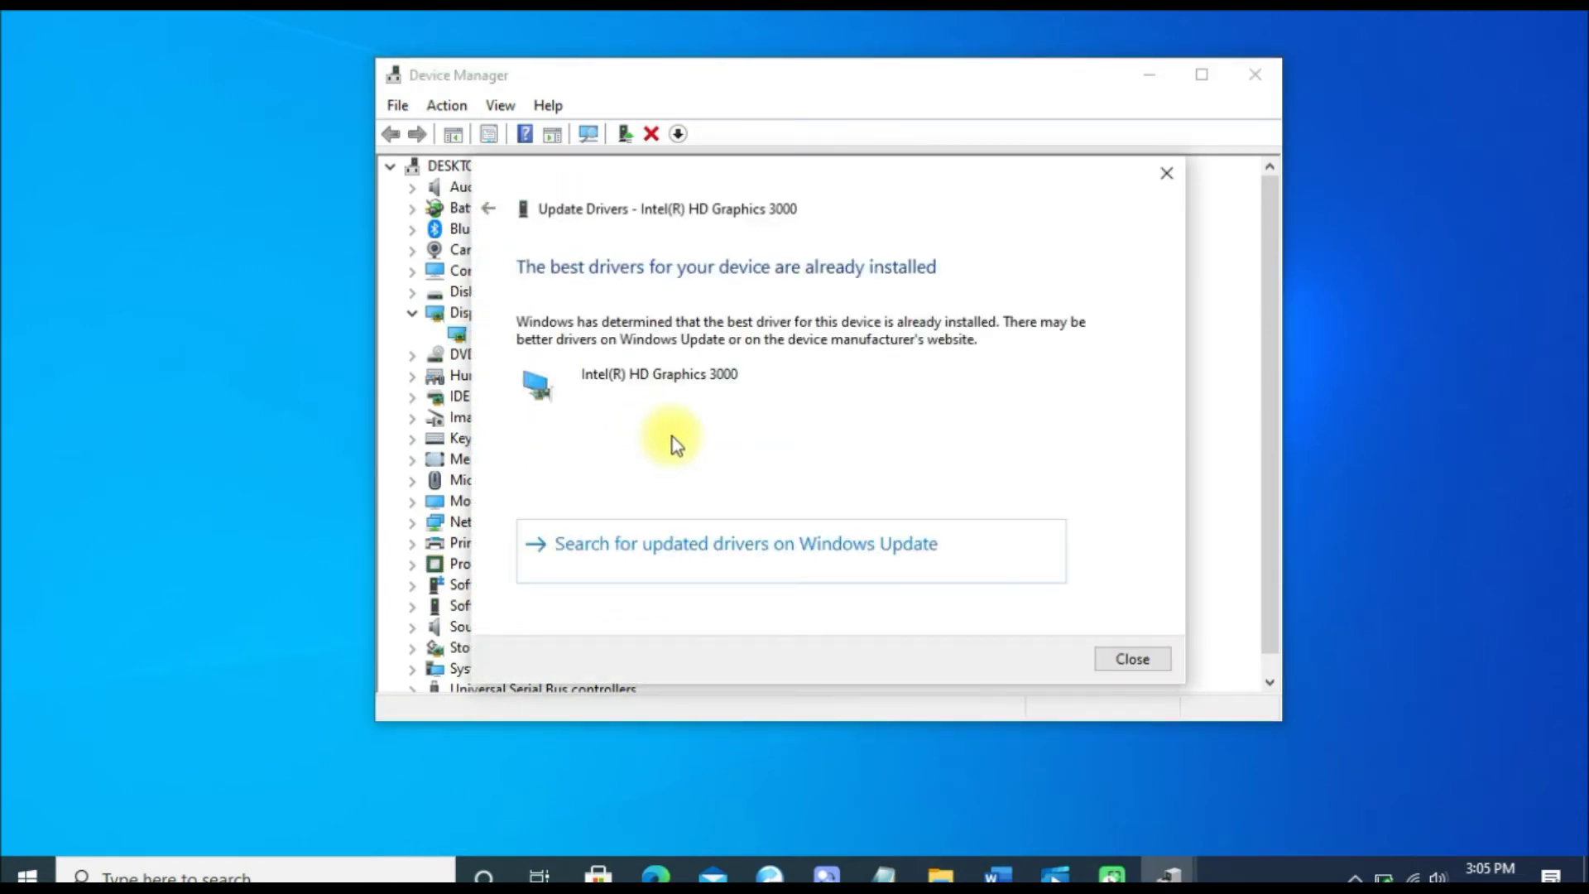
pyautogui.moveTo(745, 168); pyautogui.dragTo(880, 234)
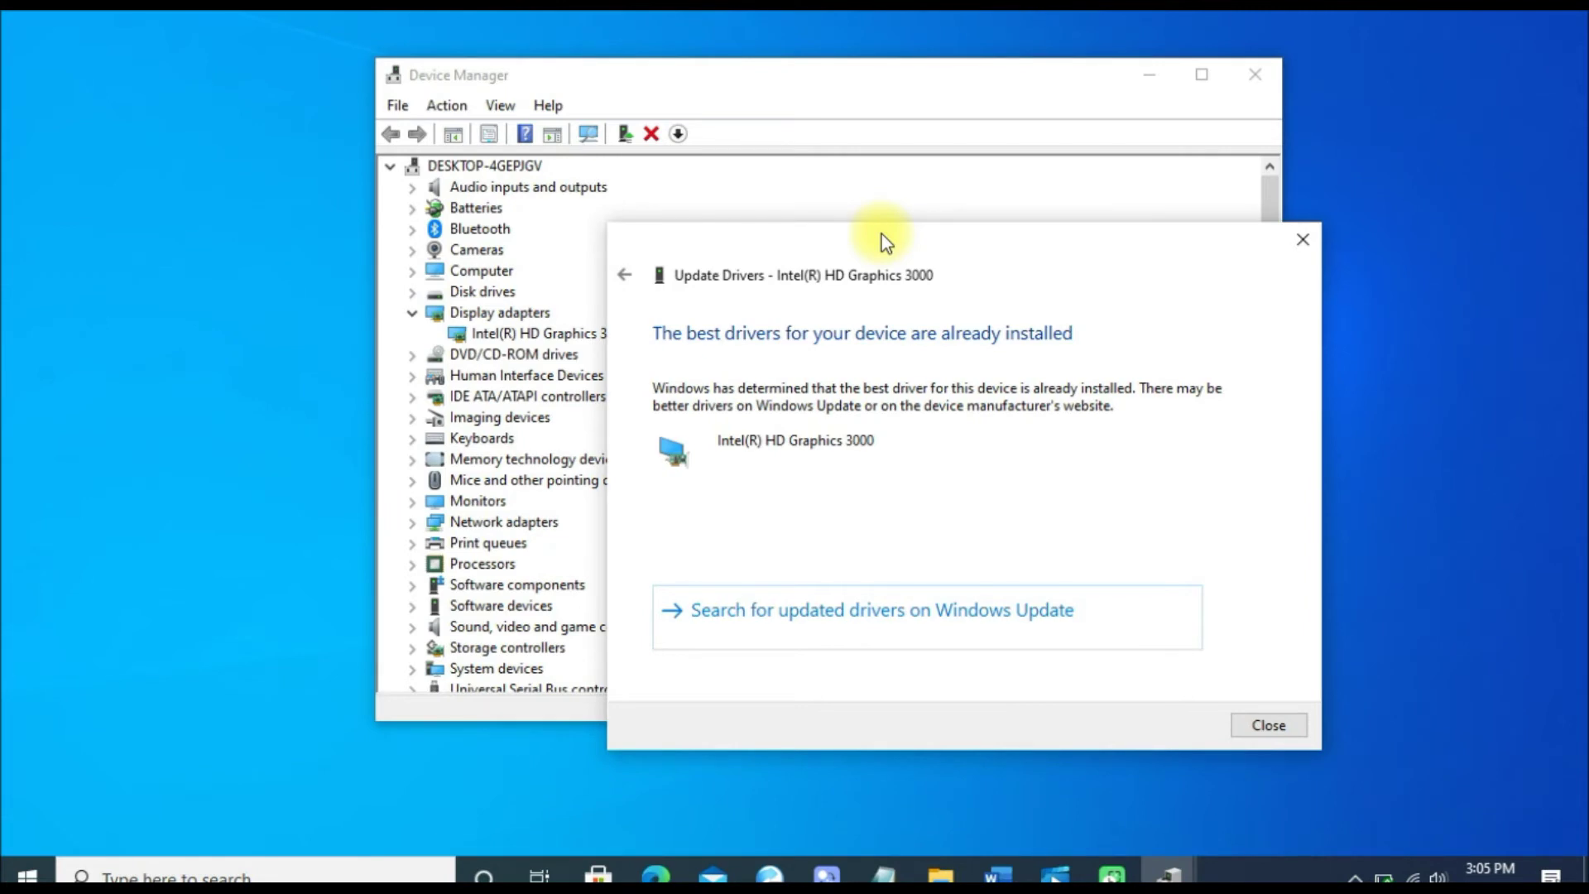
pyautogui.click(1281, 730)
# Repeat the automatic driver search for the Intel(R) HD Graphics 3000 adapter, and close the wizard and Device Manager
pyautogui.rightClick(539, 332)
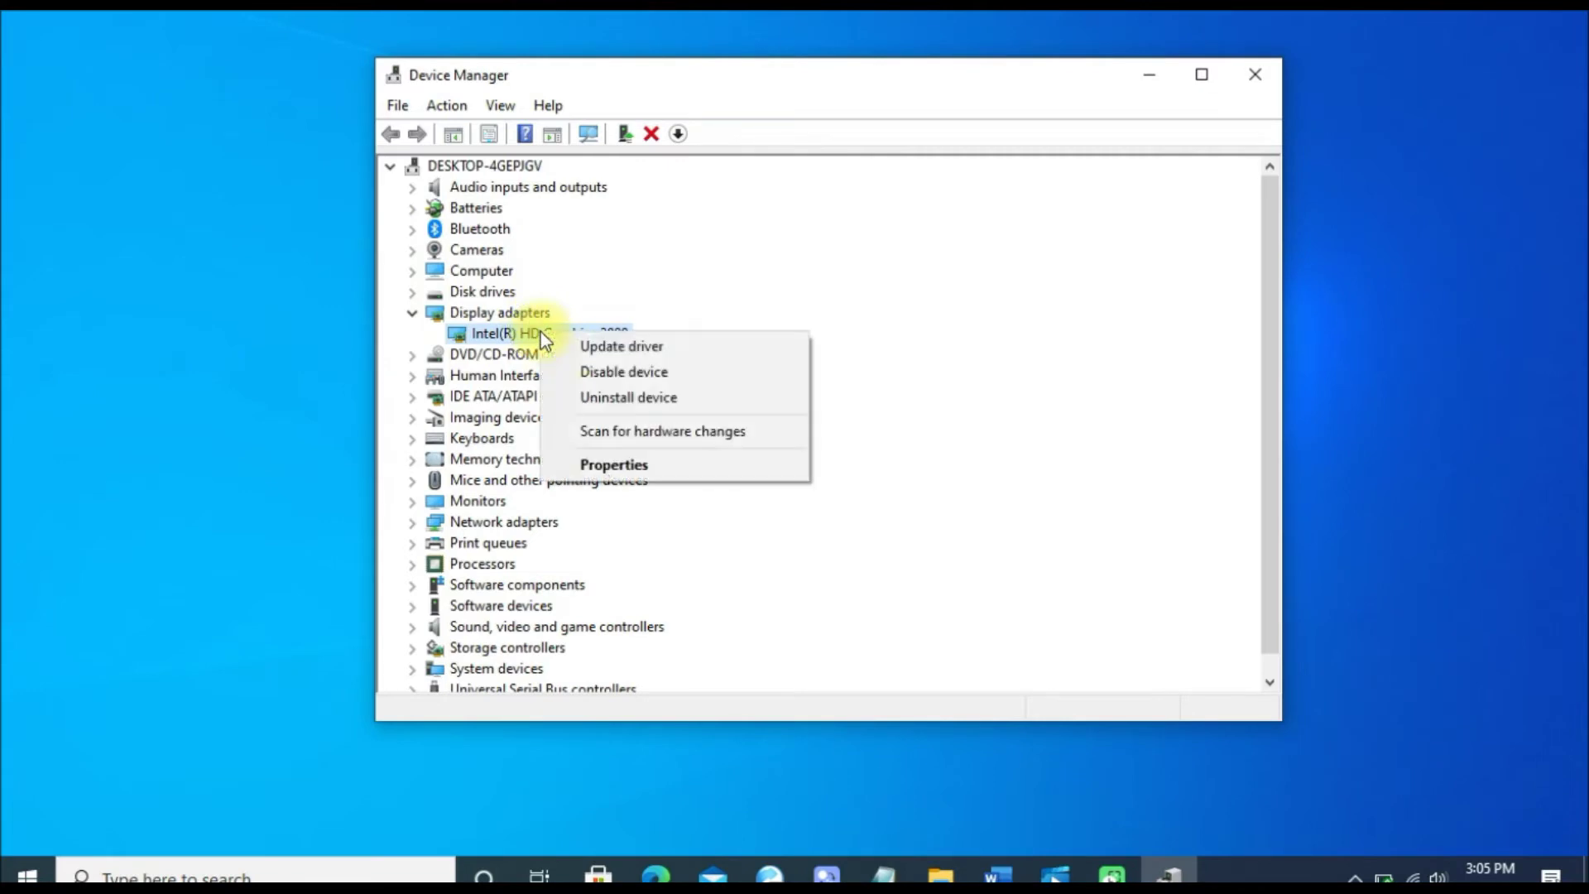
pyautogui.click(652, 346)
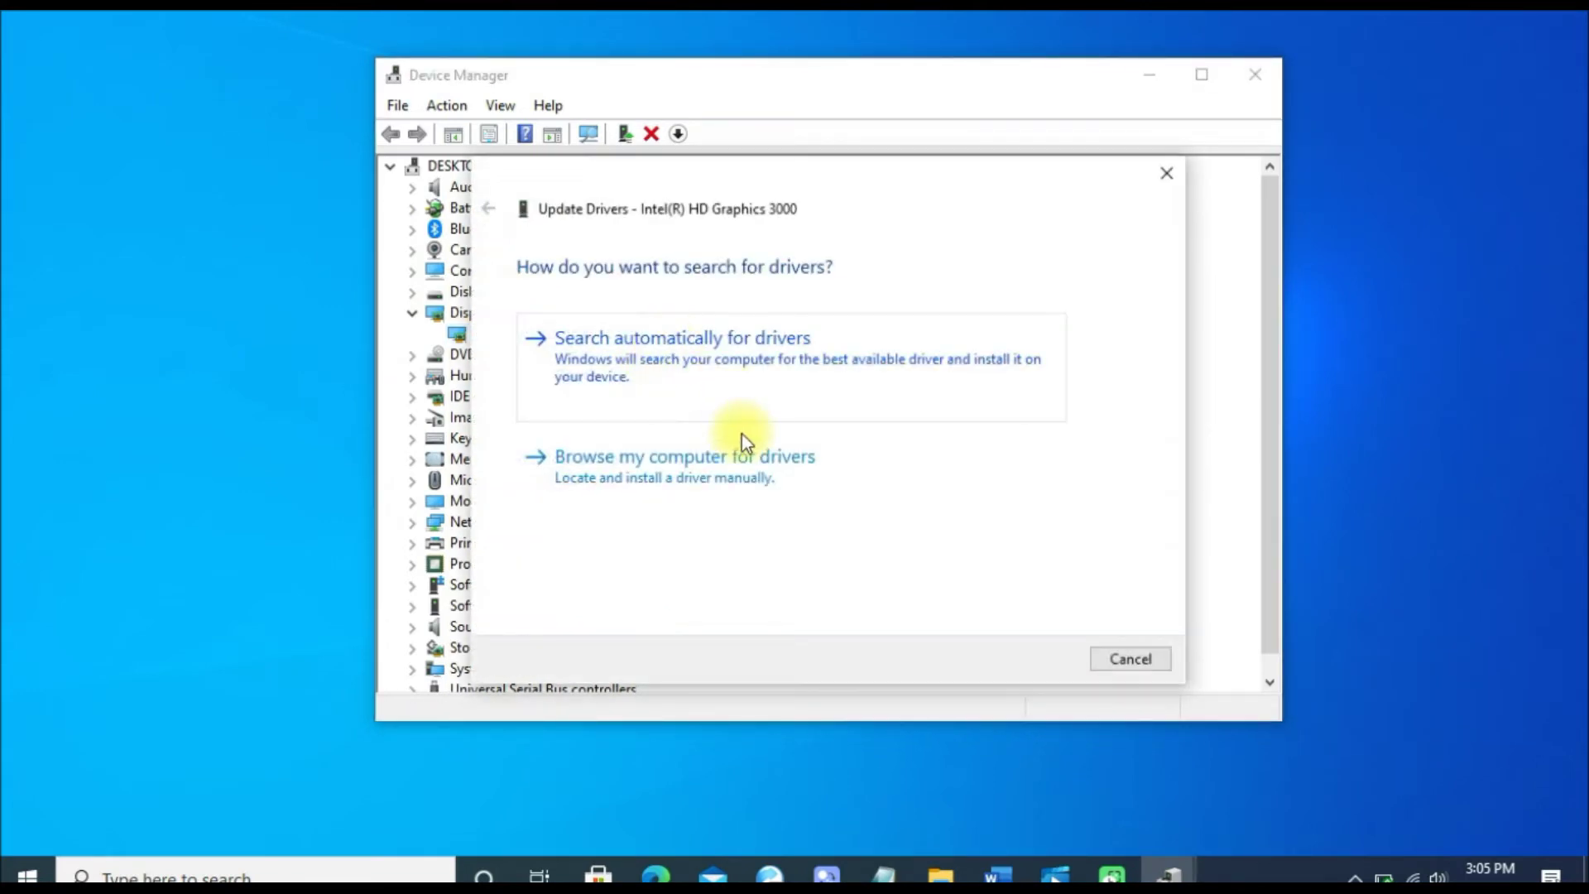
pyautogui.click(710, 340)
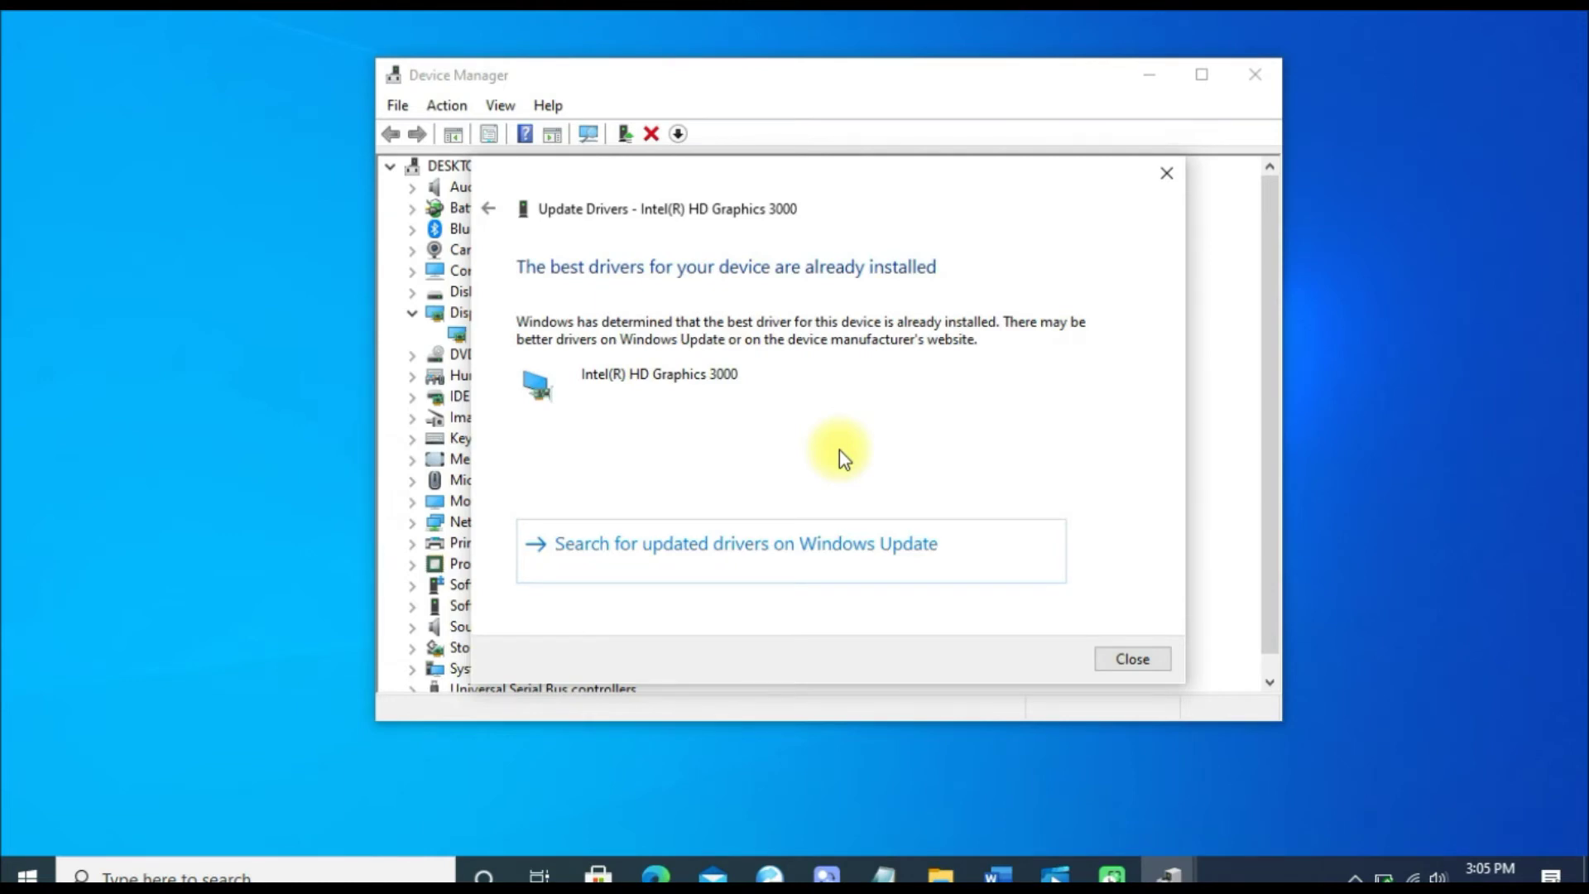
pyautogui.moveTo(870, 214); pyautogui.dragTo(950, 220)
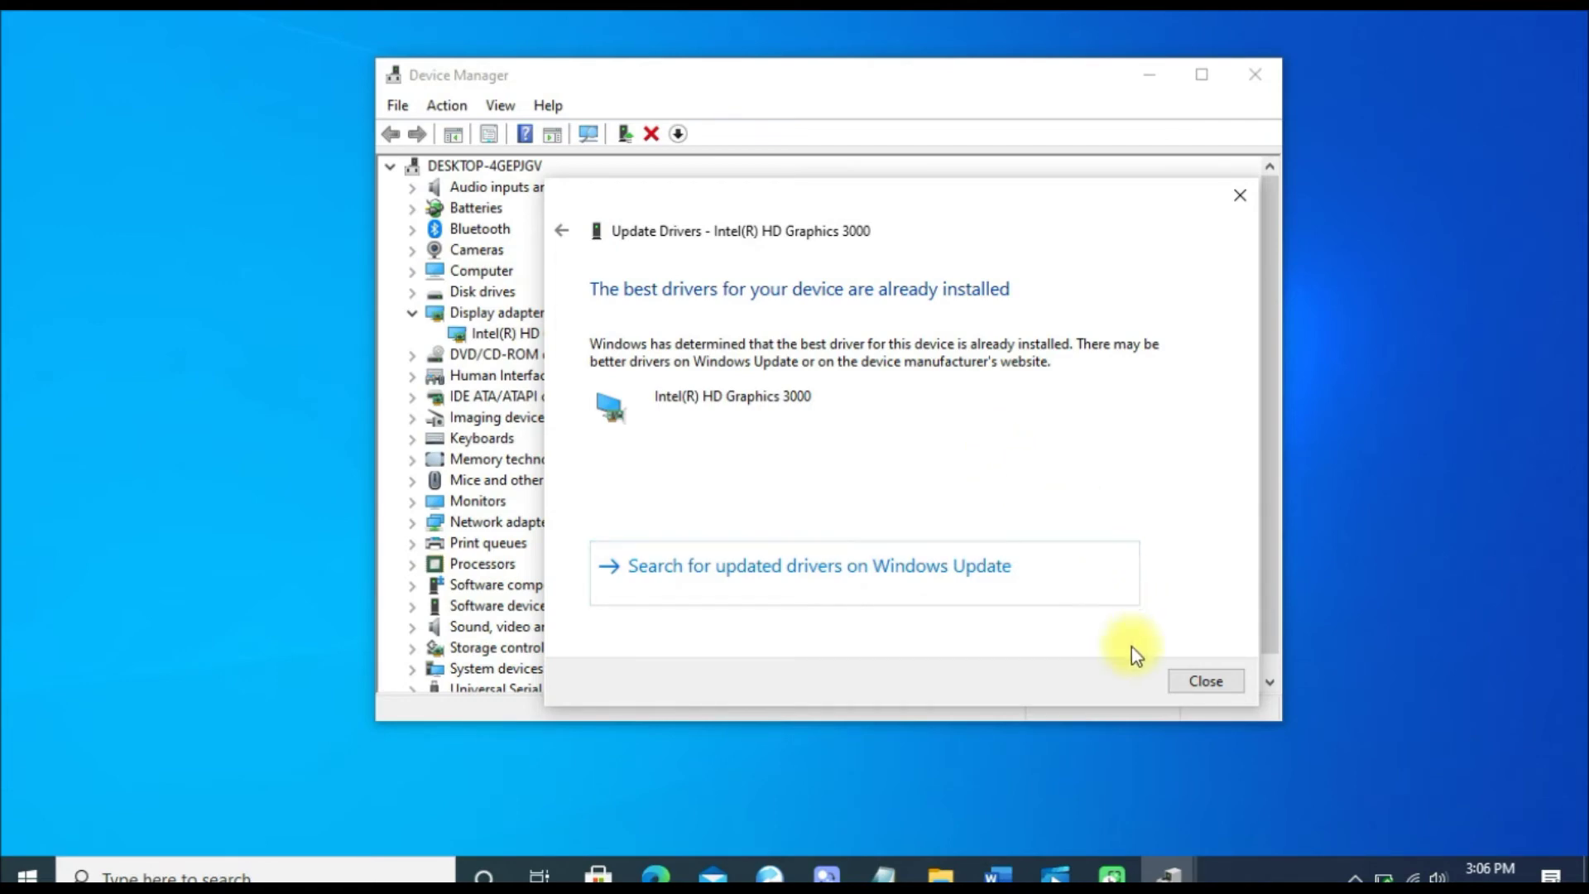
pyautogui.click(1205, 681)
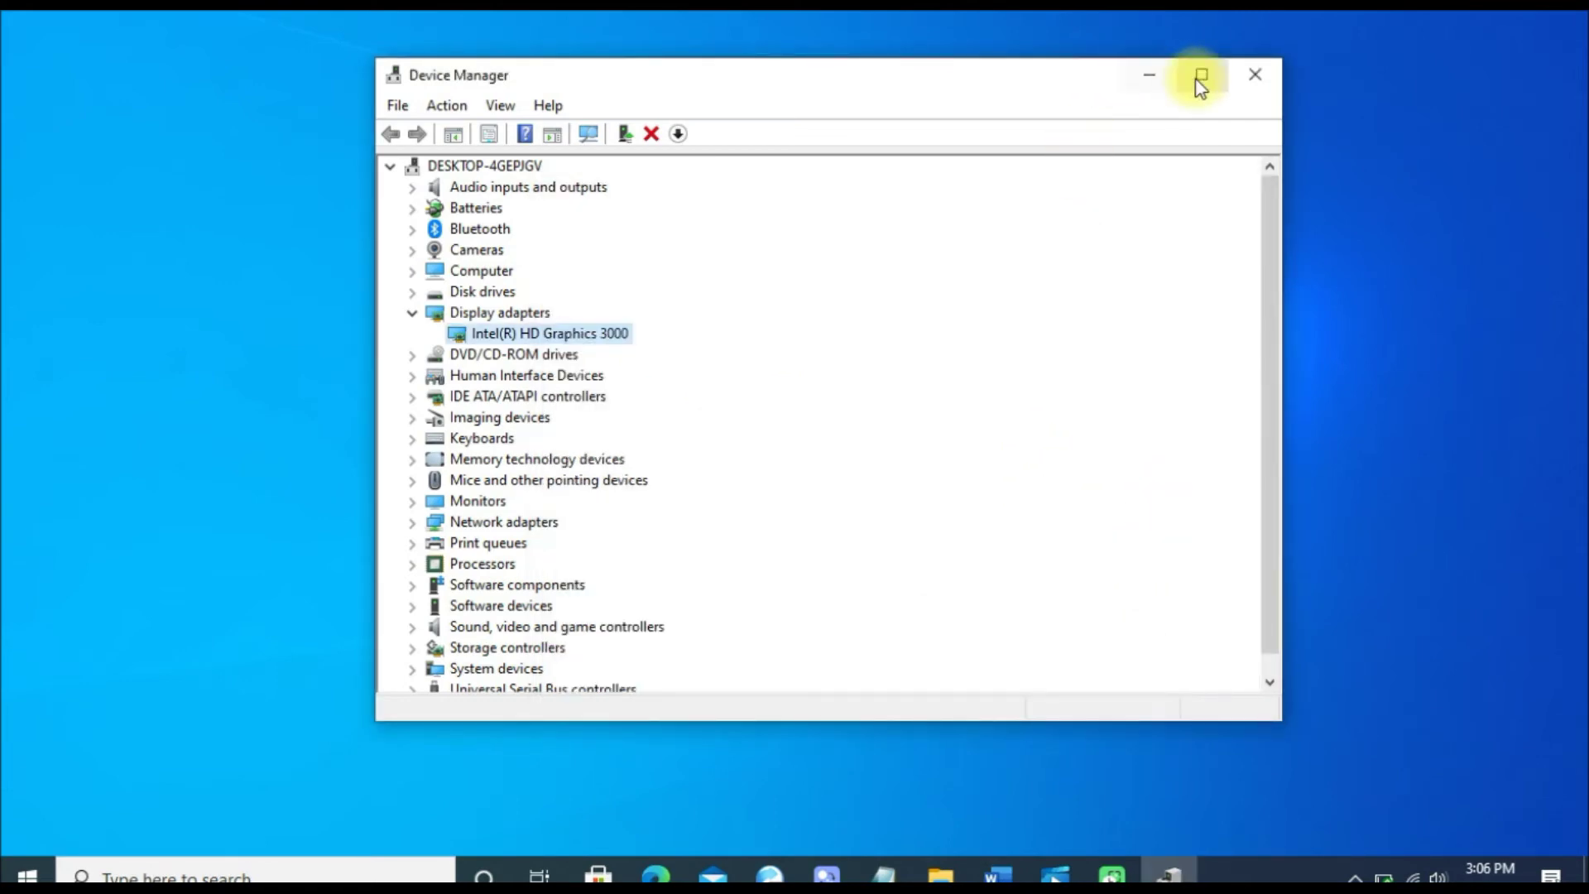
pyautogui.click(1262, 81)
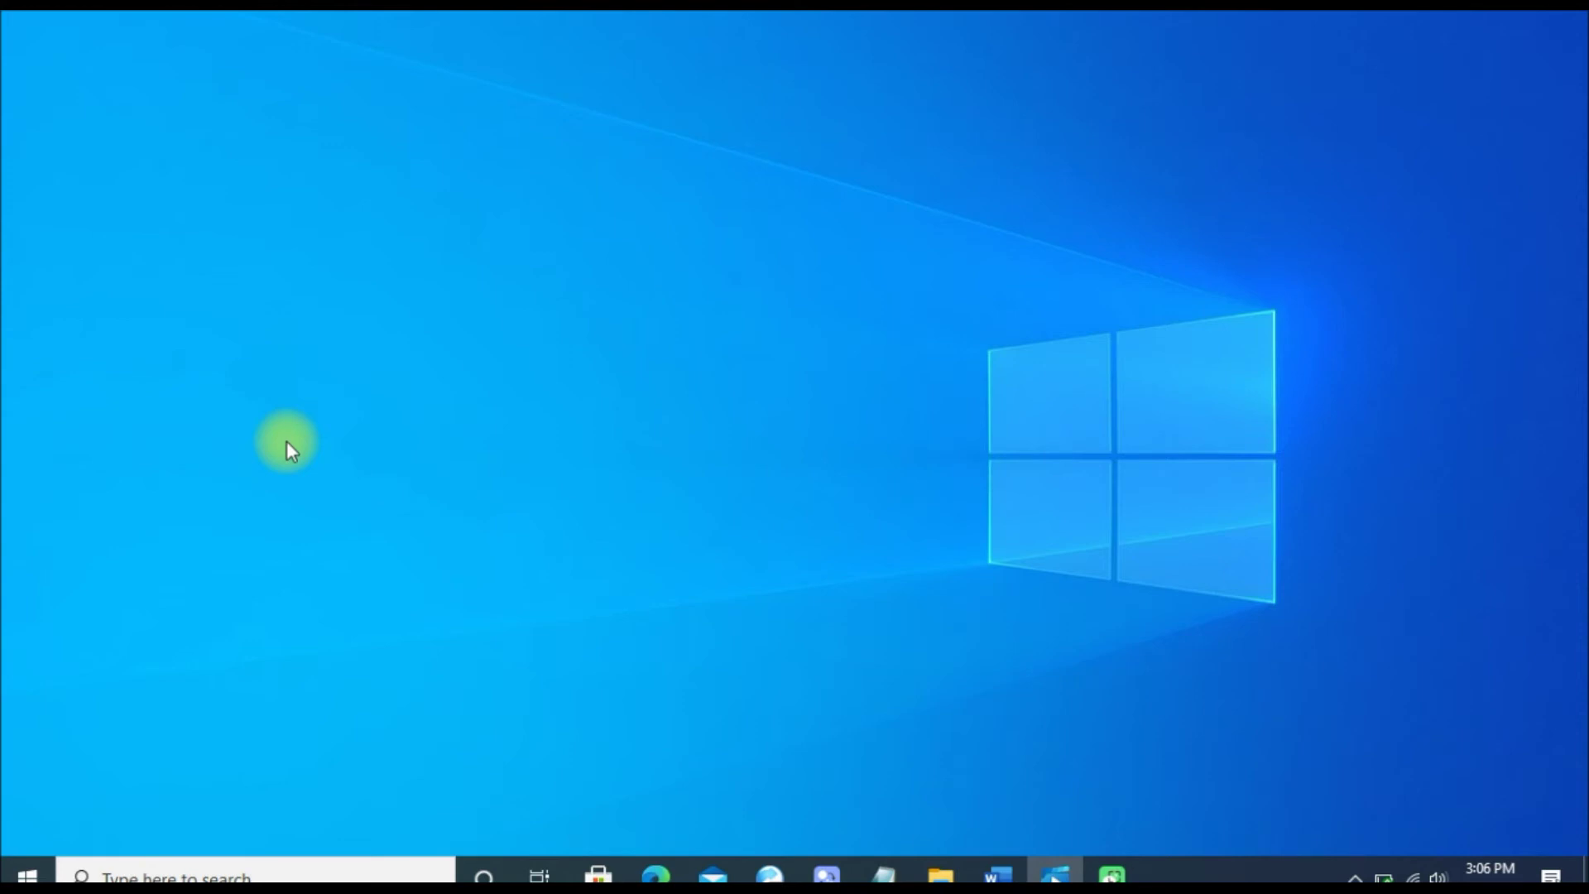
# Search Windows for "defender", open Windows Security and go to the scan options of Virus & threat protection
pyautogui.click(115, 877)
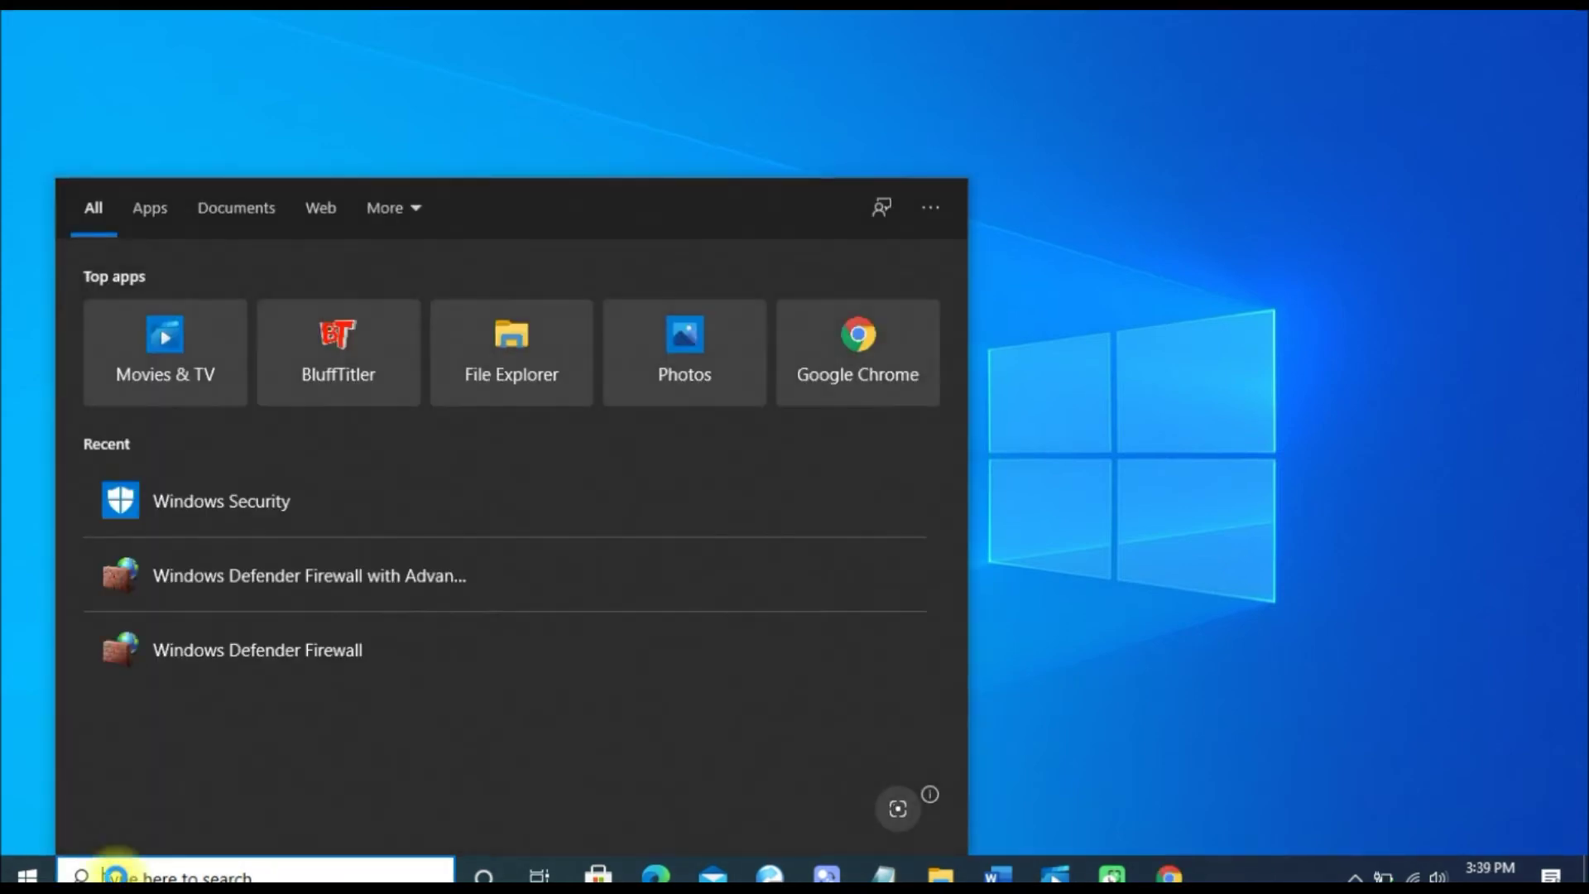
pyautogui.write('defender')
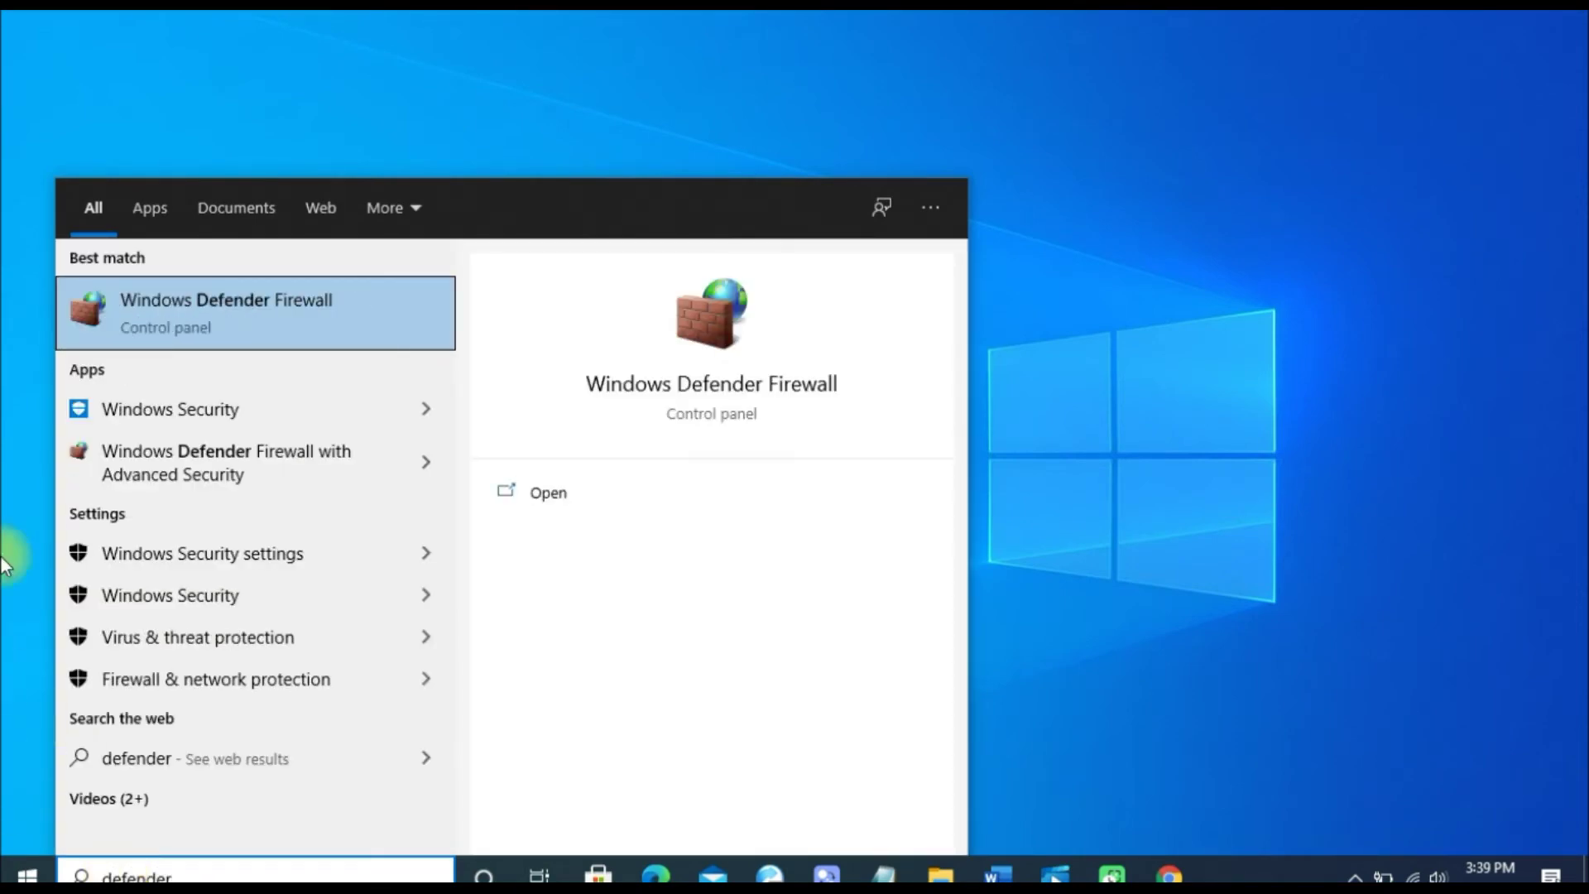
pyautogui.click(331, 425)
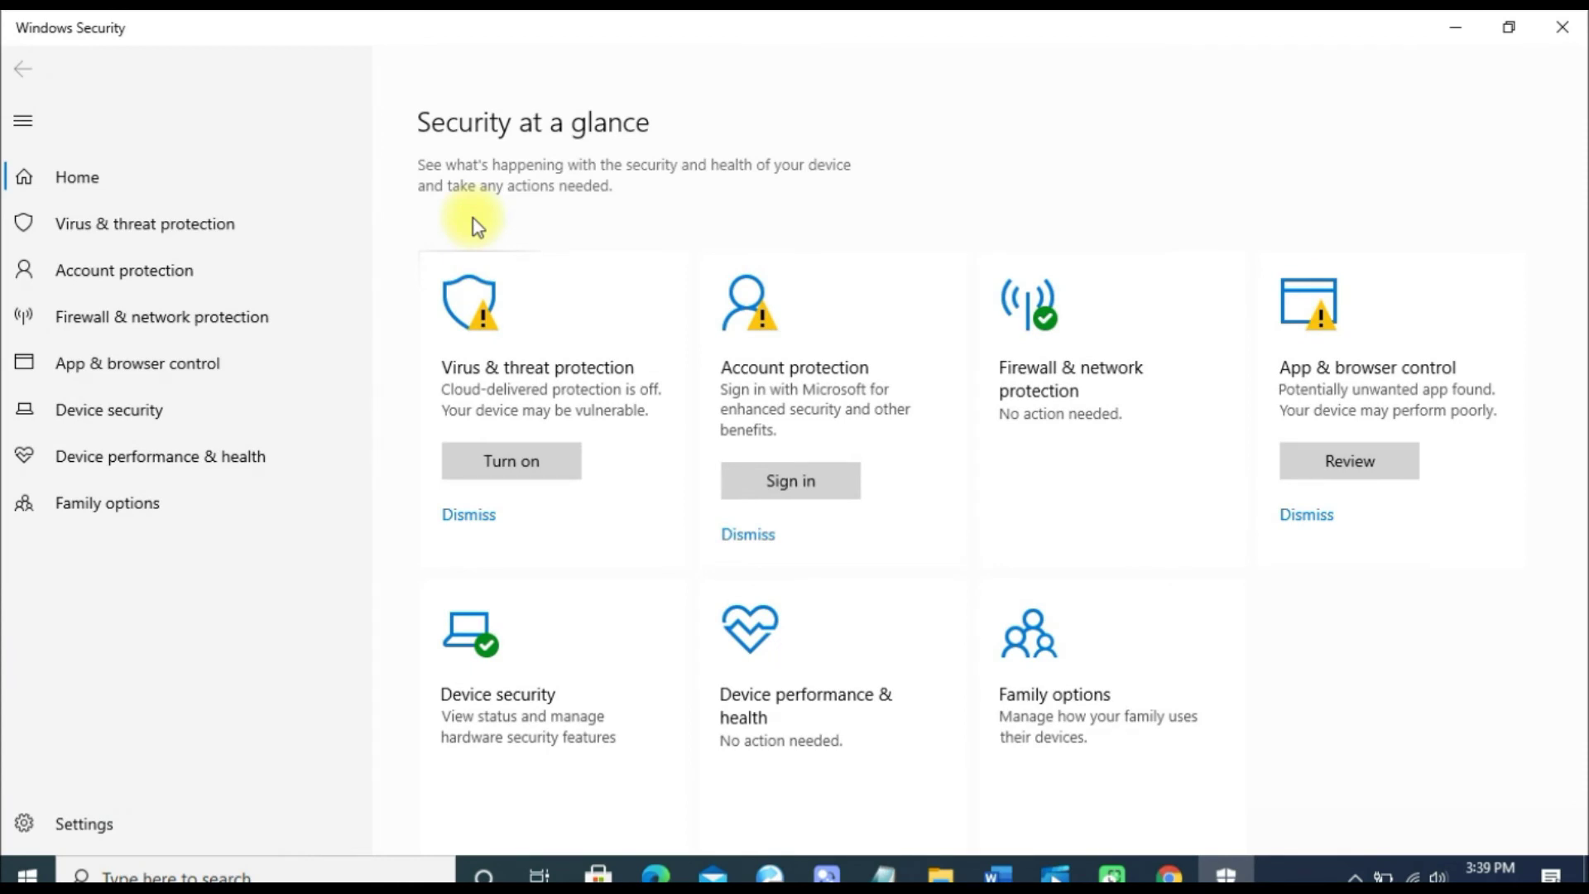
pyautogui.click(537, 381)
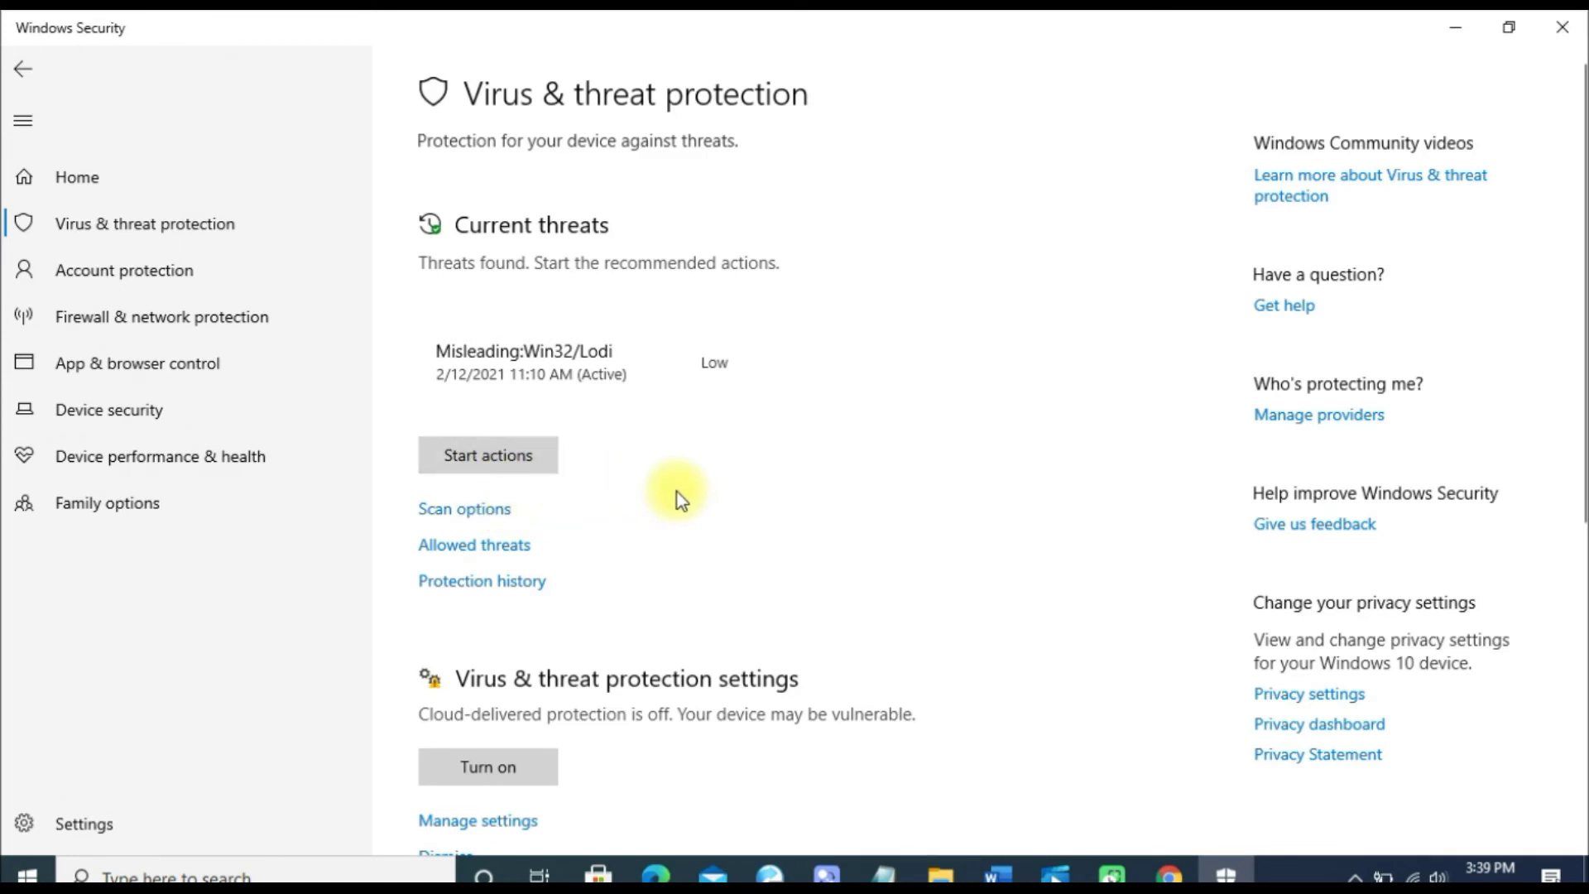
pyautogui.click(472, 515)
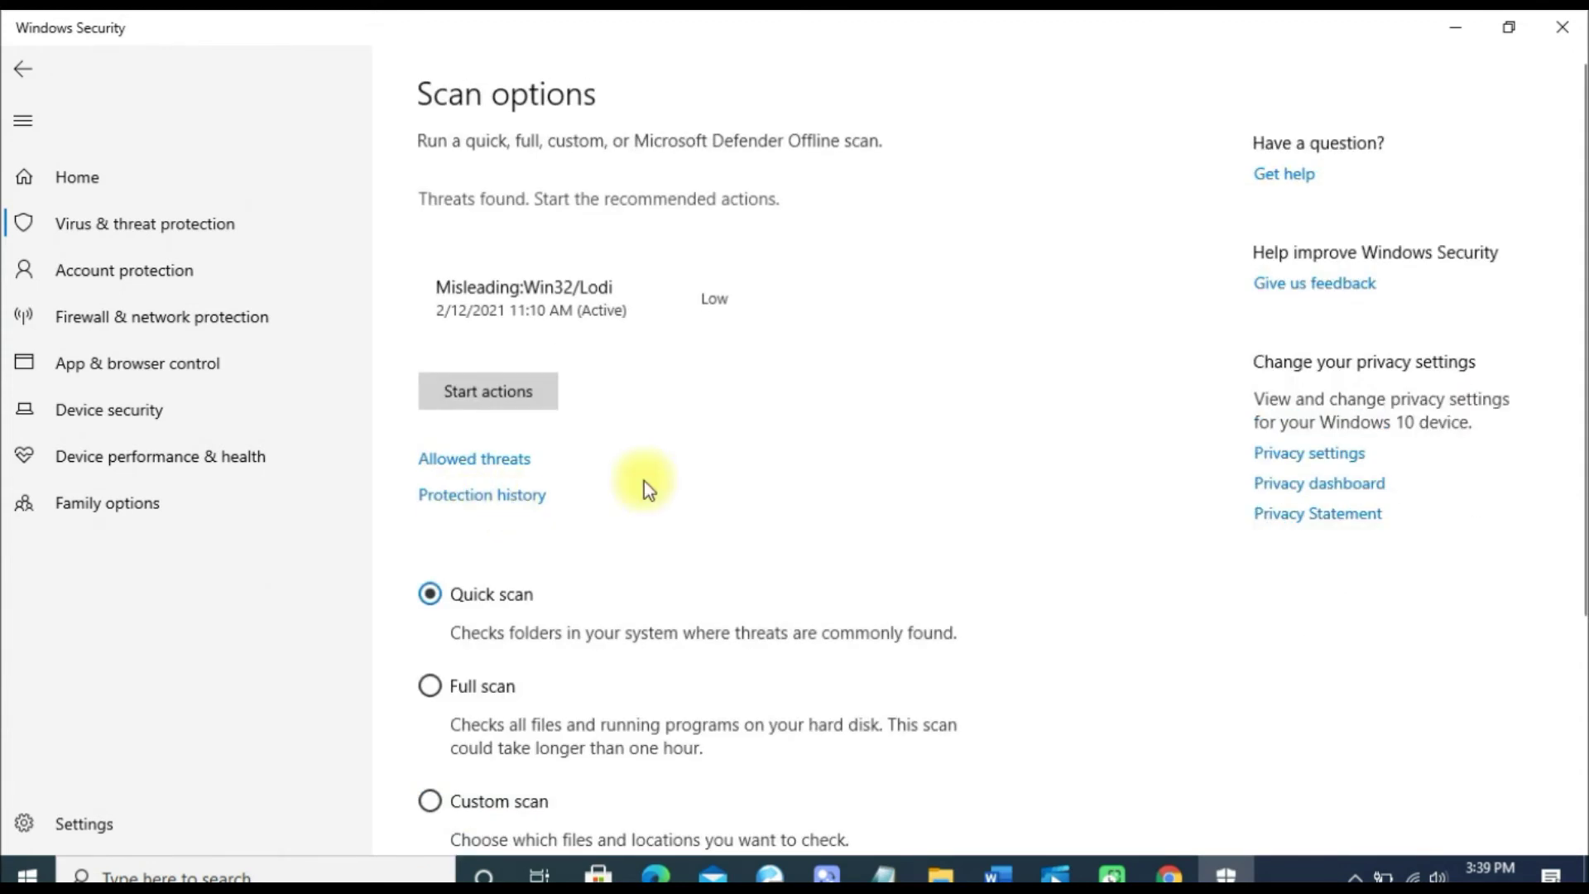
# Review the available scan types and select Full scan, without starting the scan
pyautogui.scroll(-3, 643, 480)
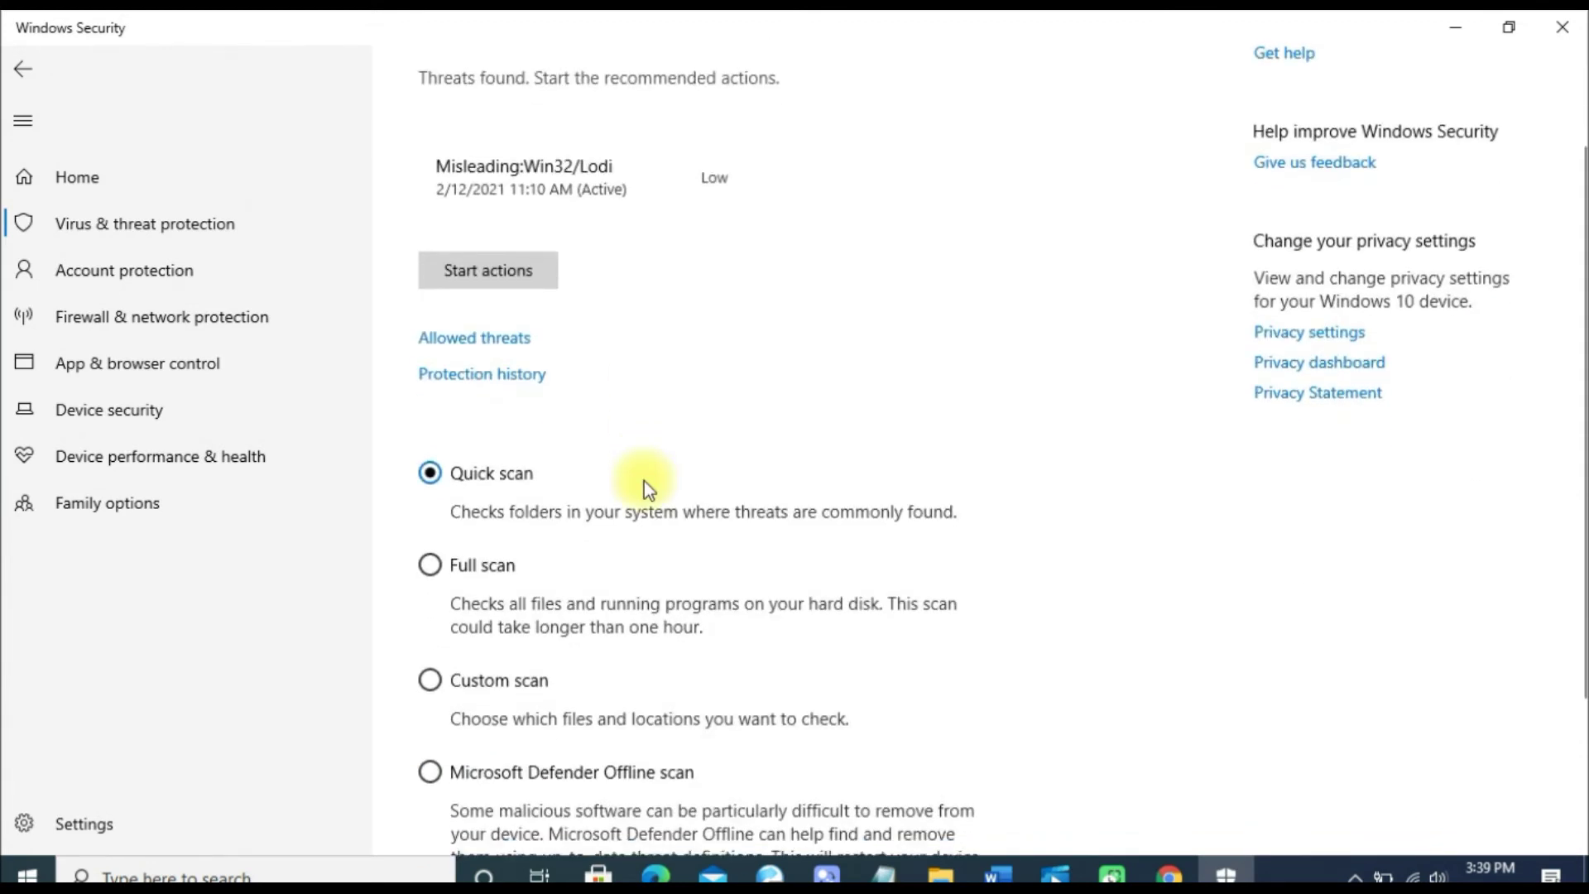
pyautogui.scroll(-1, 644, 480)
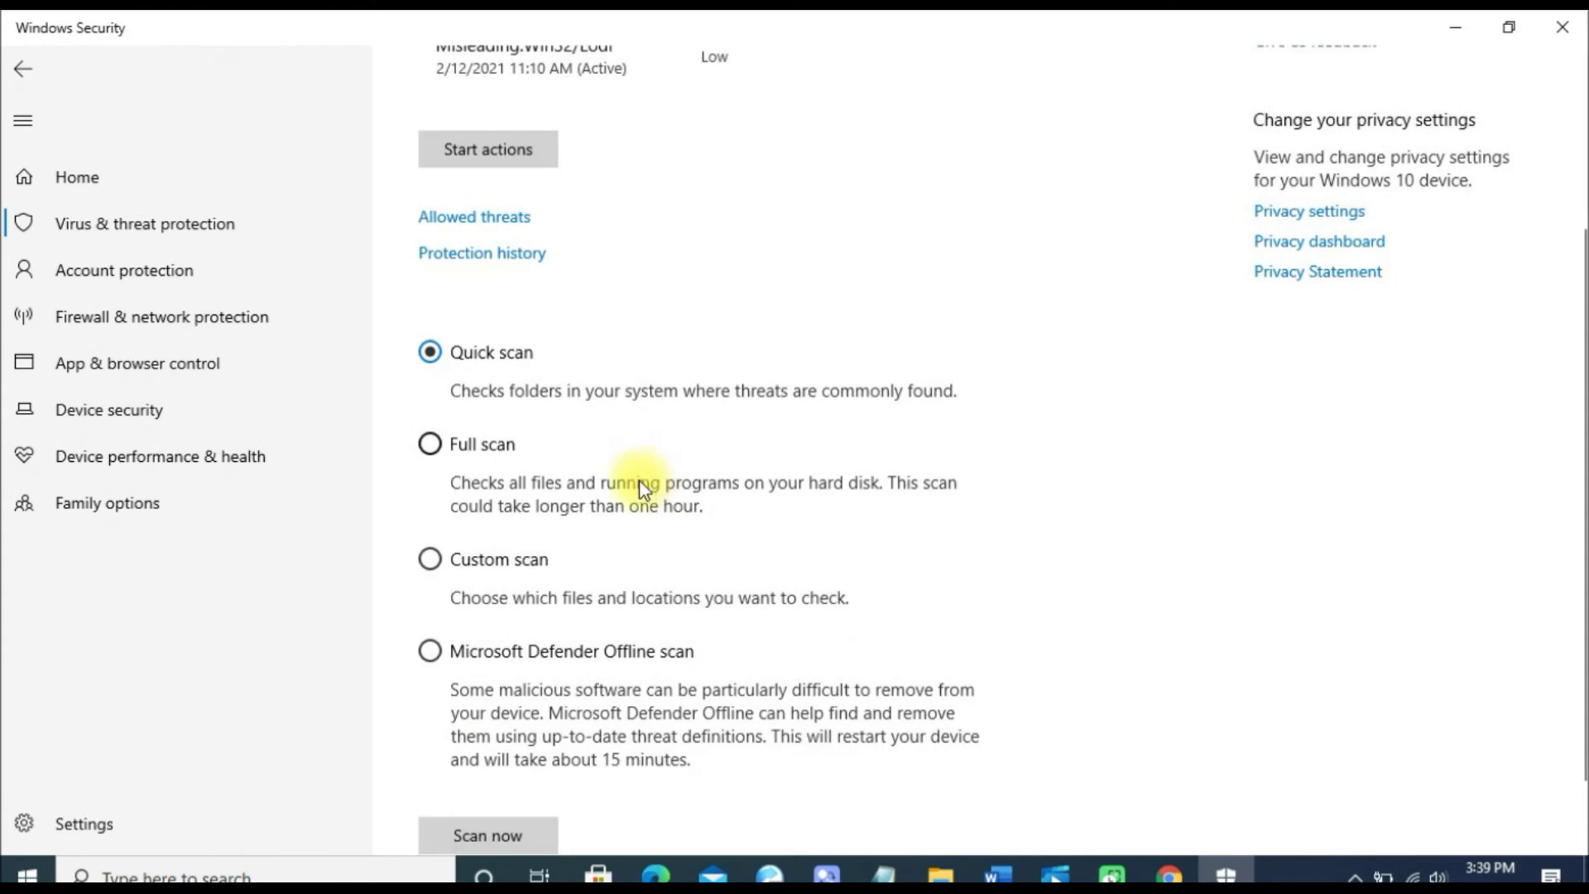
pyautogui.click(434, 452)
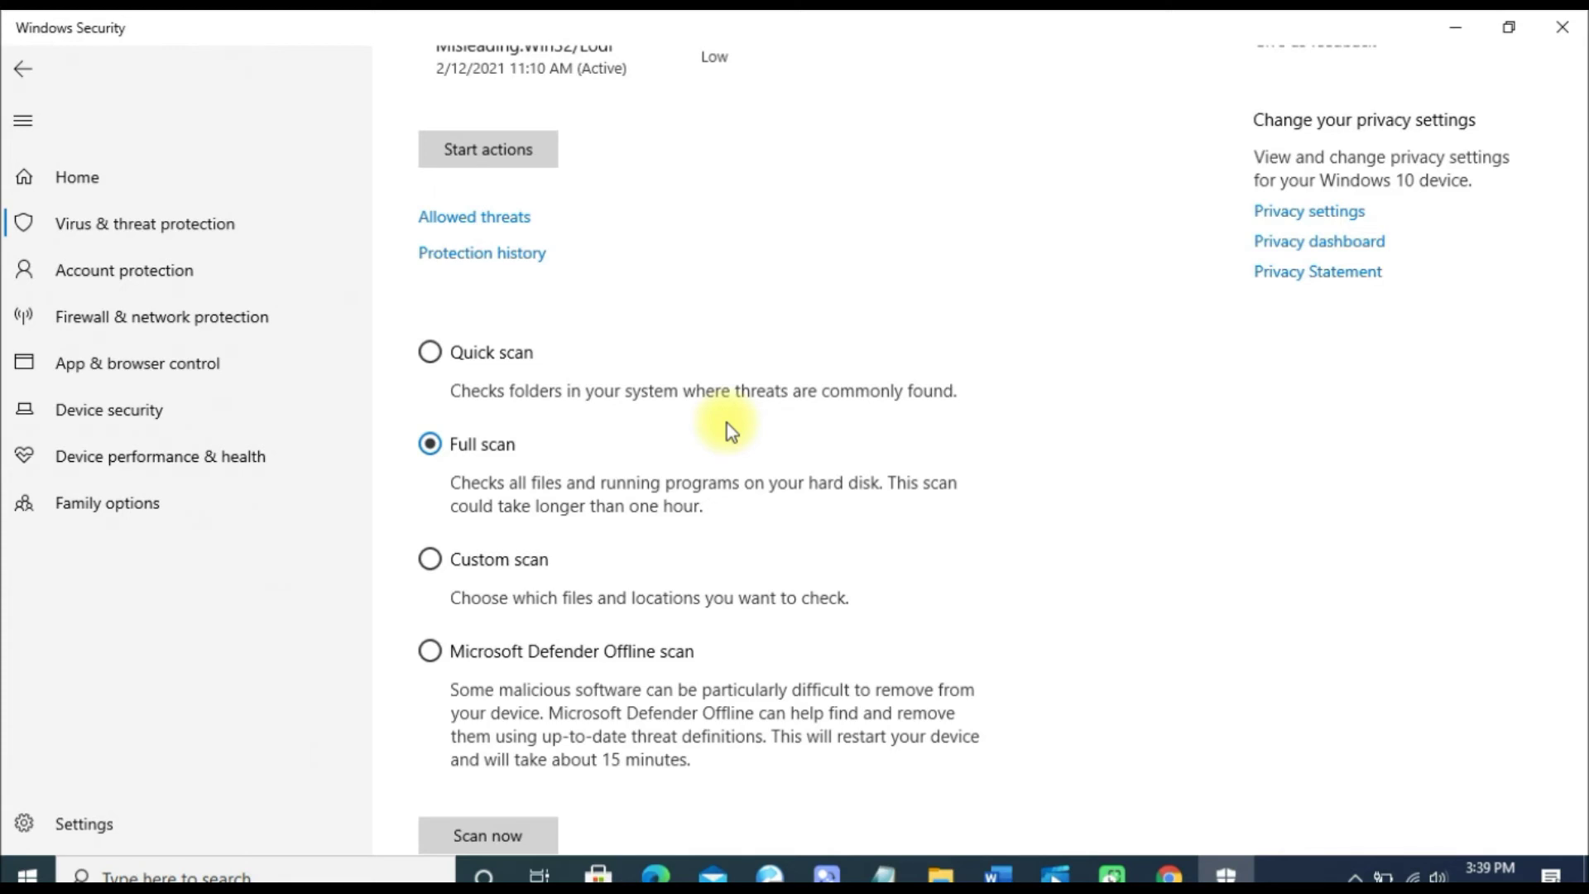
pyautogui.scroll(-1, 727, 423)
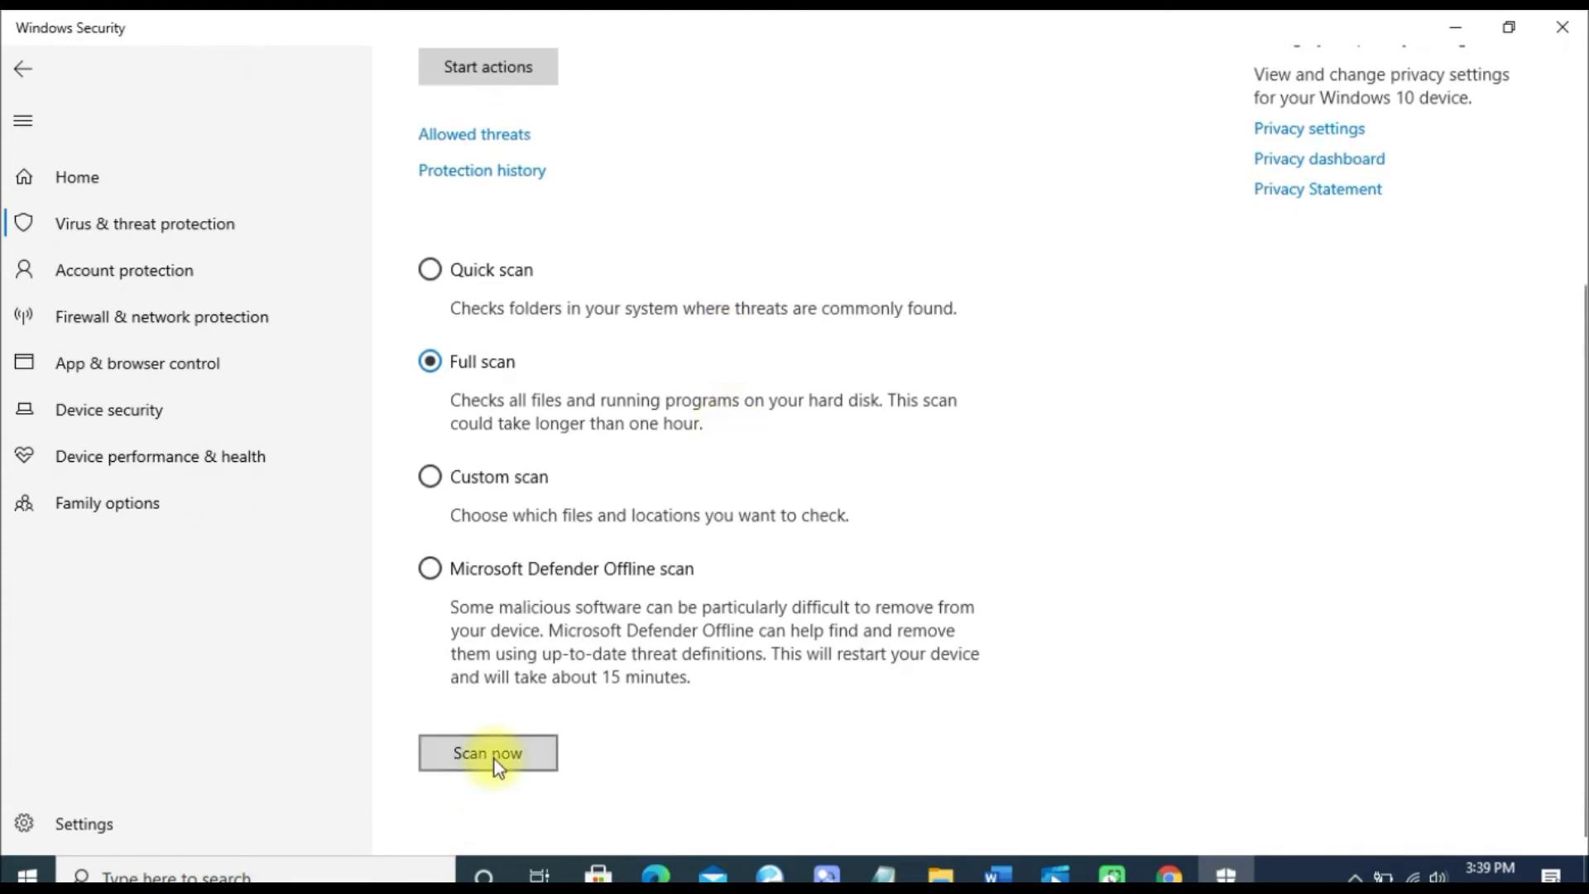
pyautogui.scroll(3, 759, 649)
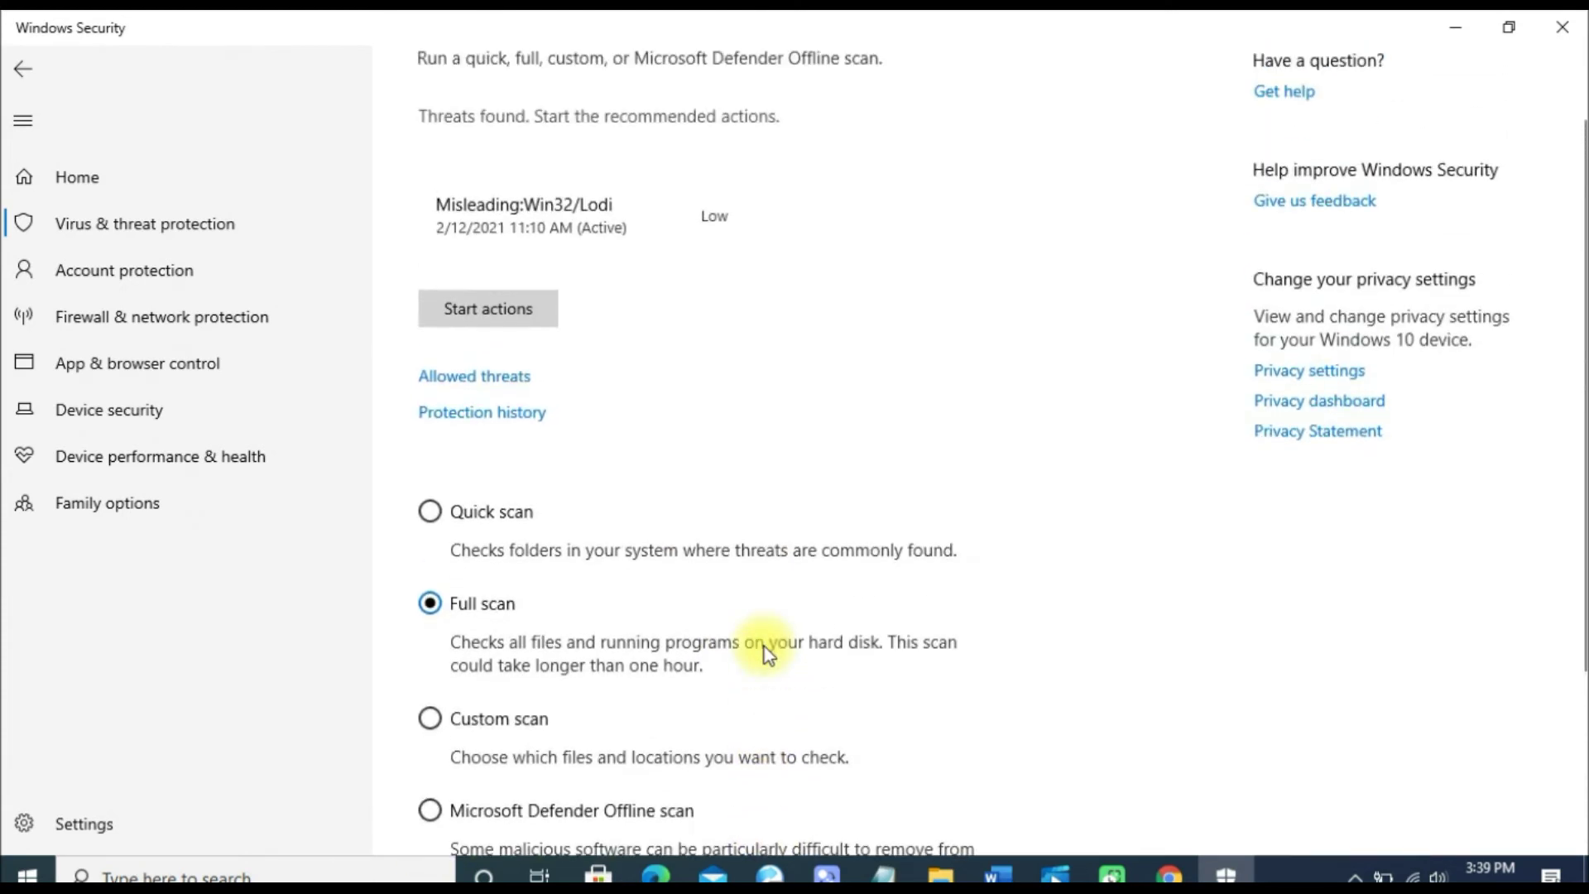
pyautogui.scroll(1, 768, 654)
pyautogui.scroll(-2, 763, 651)
pyautogui.scroll(2, 763, 652)
pyautogui.scroll(-4, 762, 651)
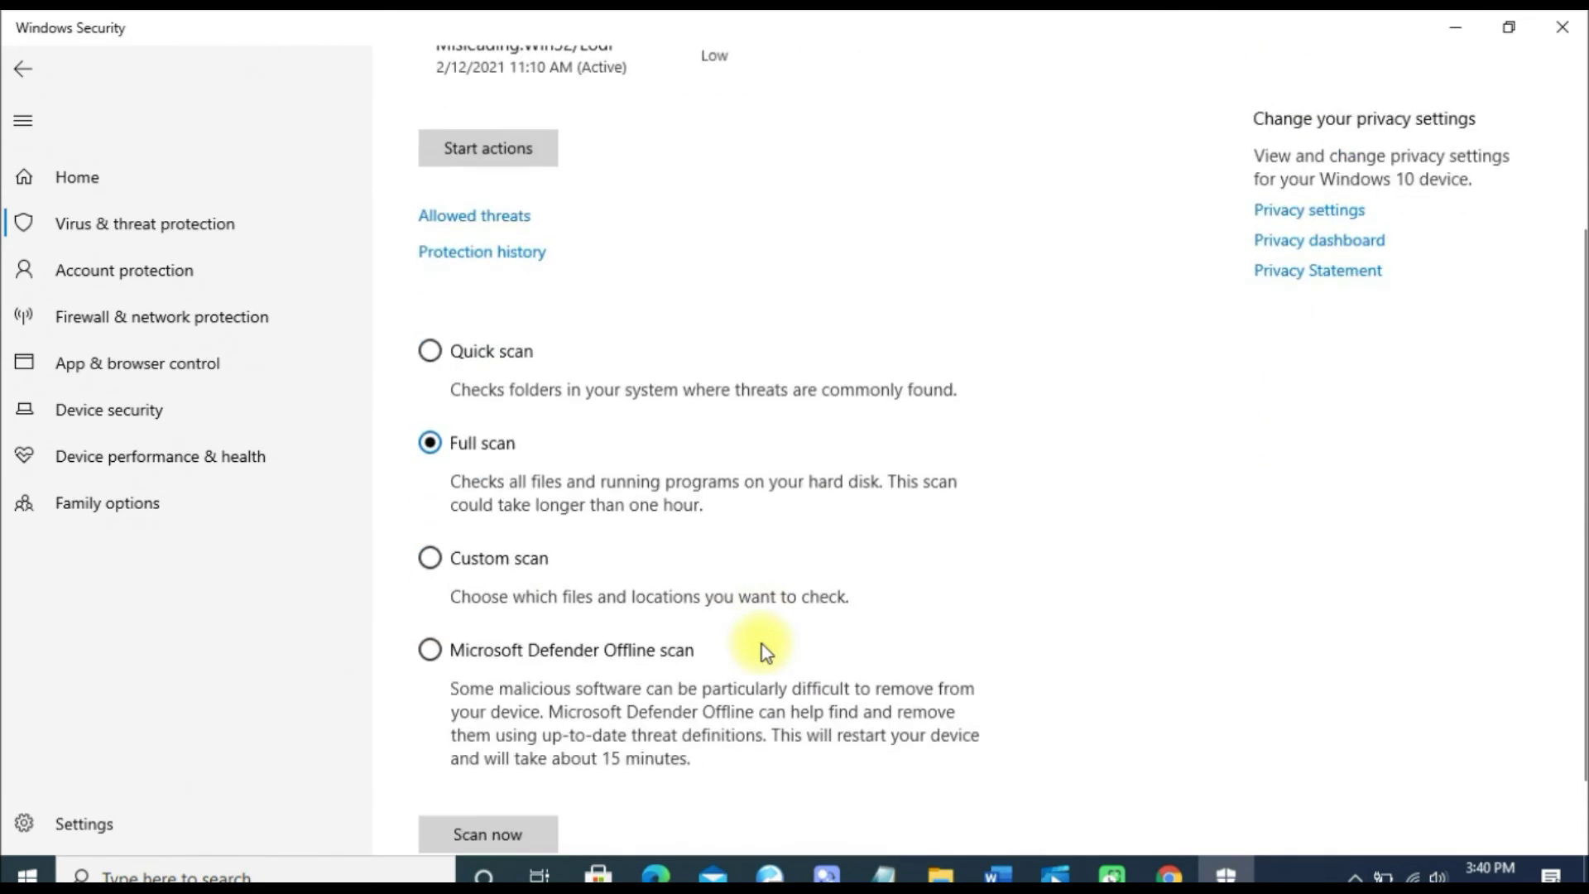
# Select Microsoft Defender Offline scan as the scan type, without starting the scan
pyautogui.click(736, 677)
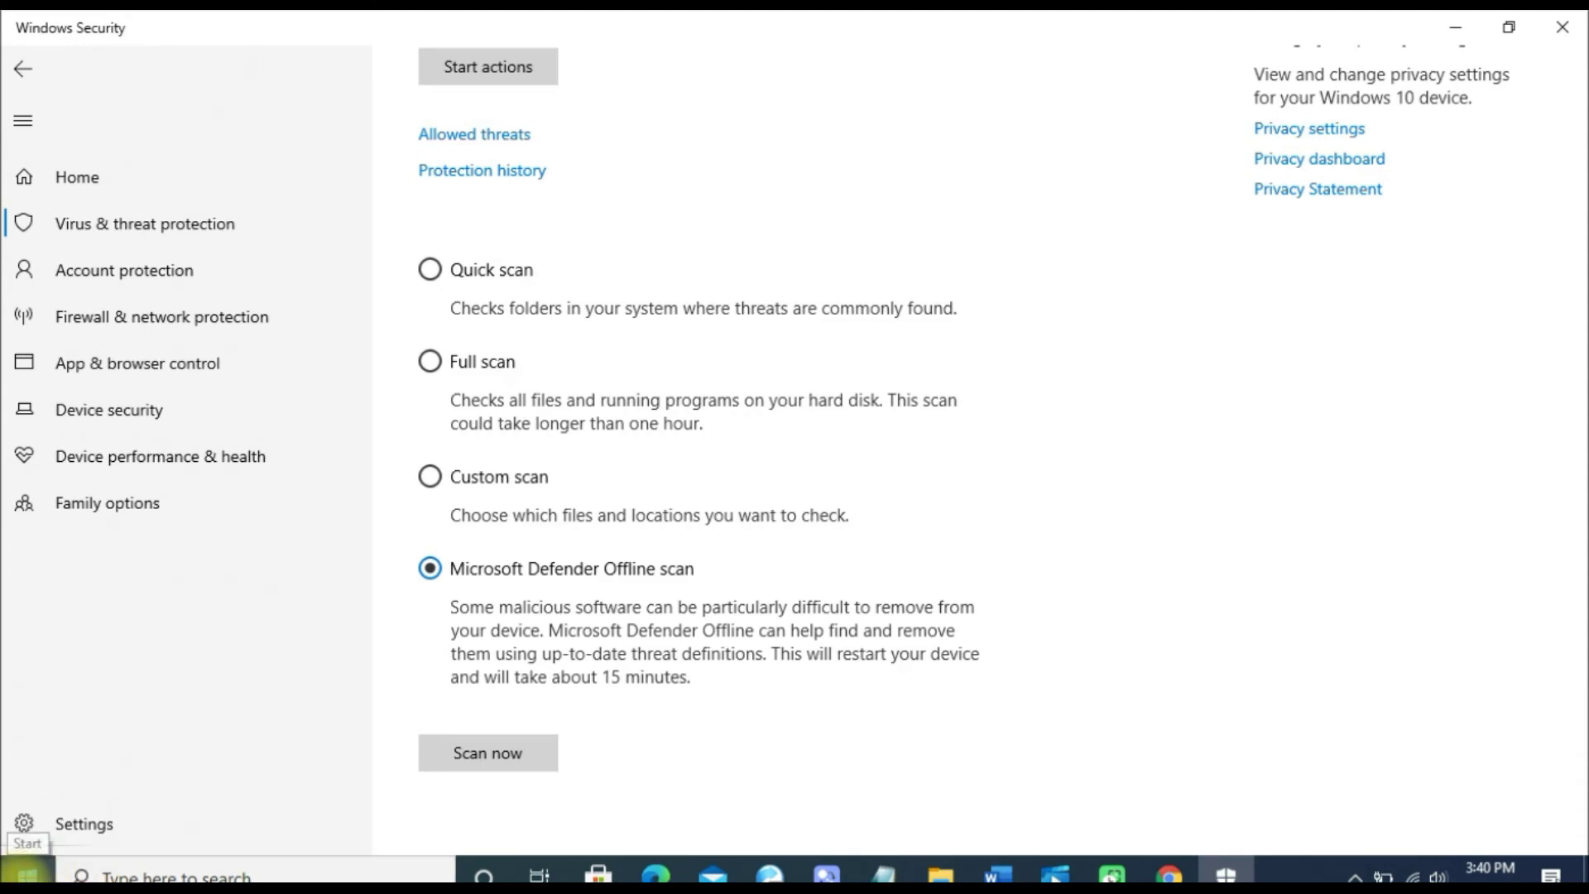
# Switch to Google Chrome and search the web for "avg antivirus"
pyautogui.click(27, 875)
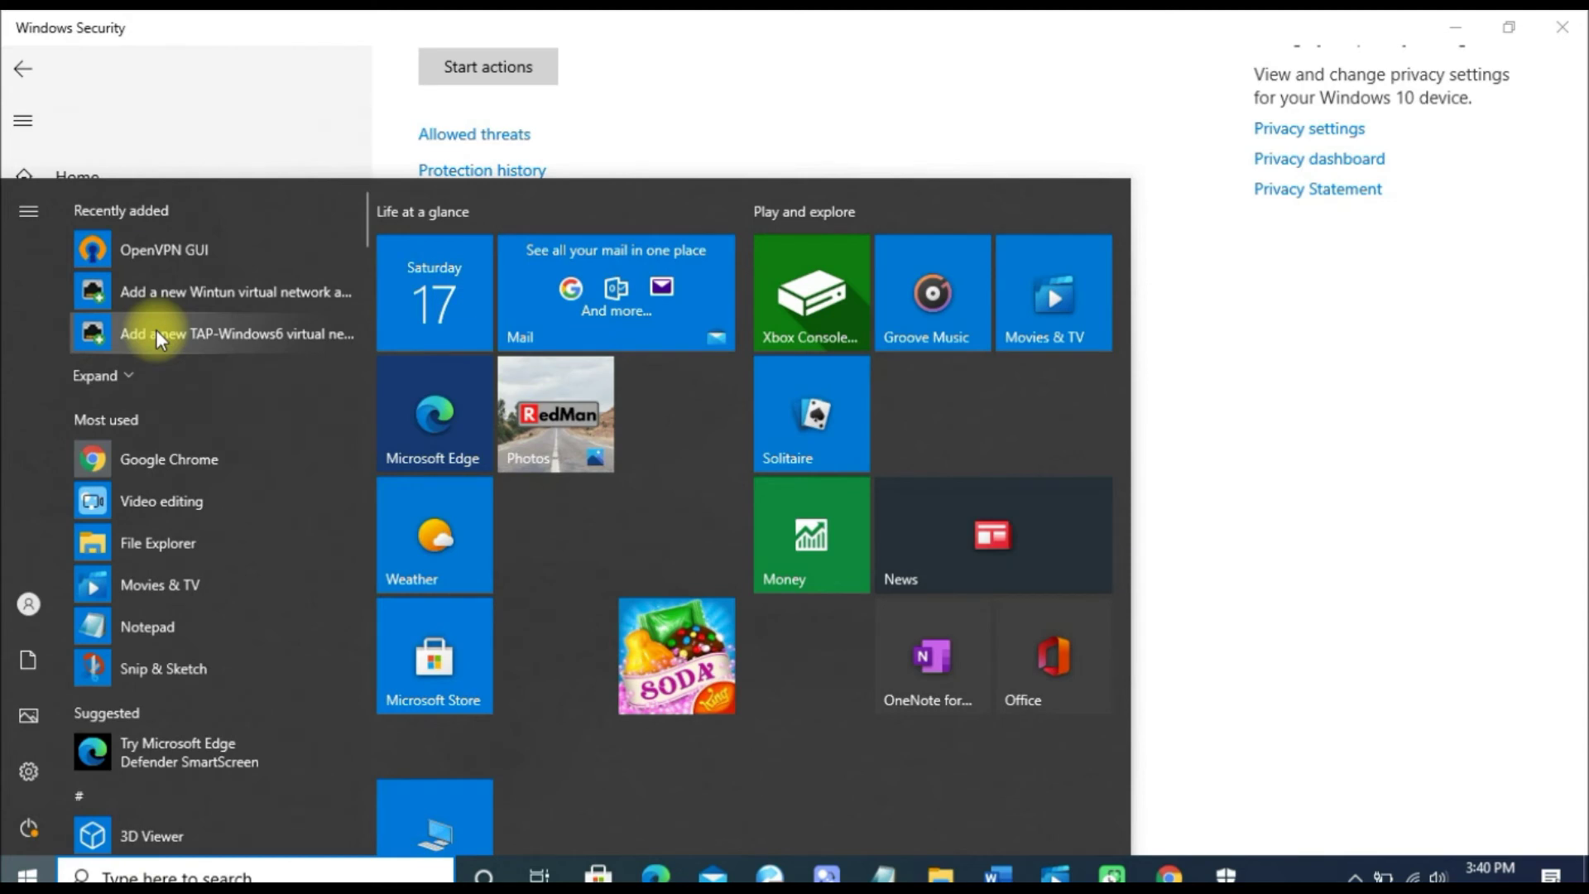
pyautogui.click(169, 459)
pyautogui.click(259, 103)
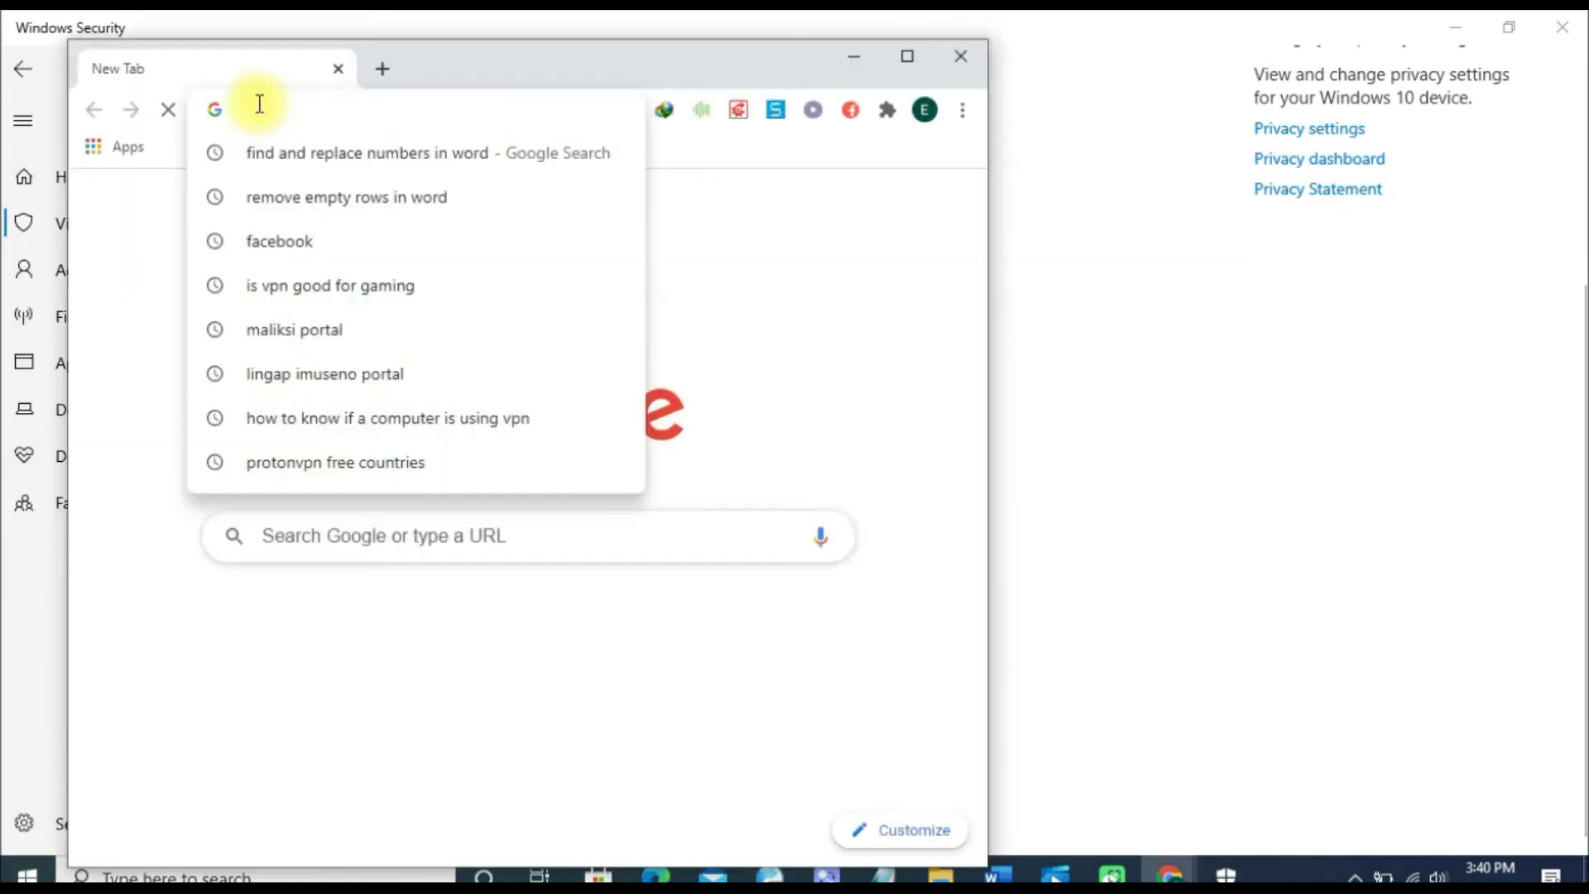
pyautogui.write('avg.com')
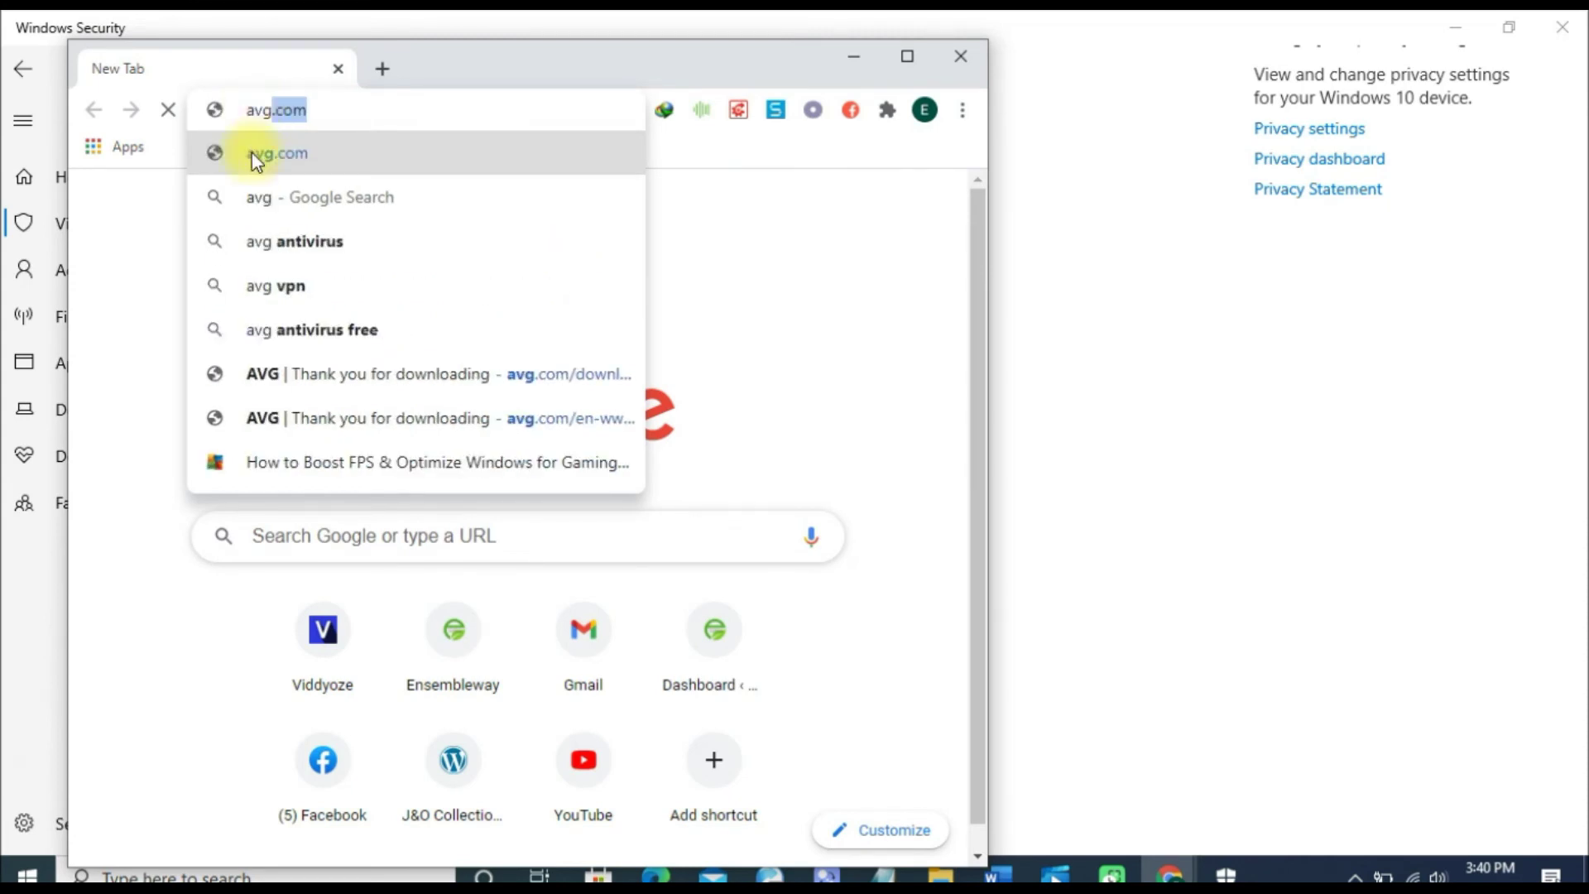
pyautogui.click(306, 241)
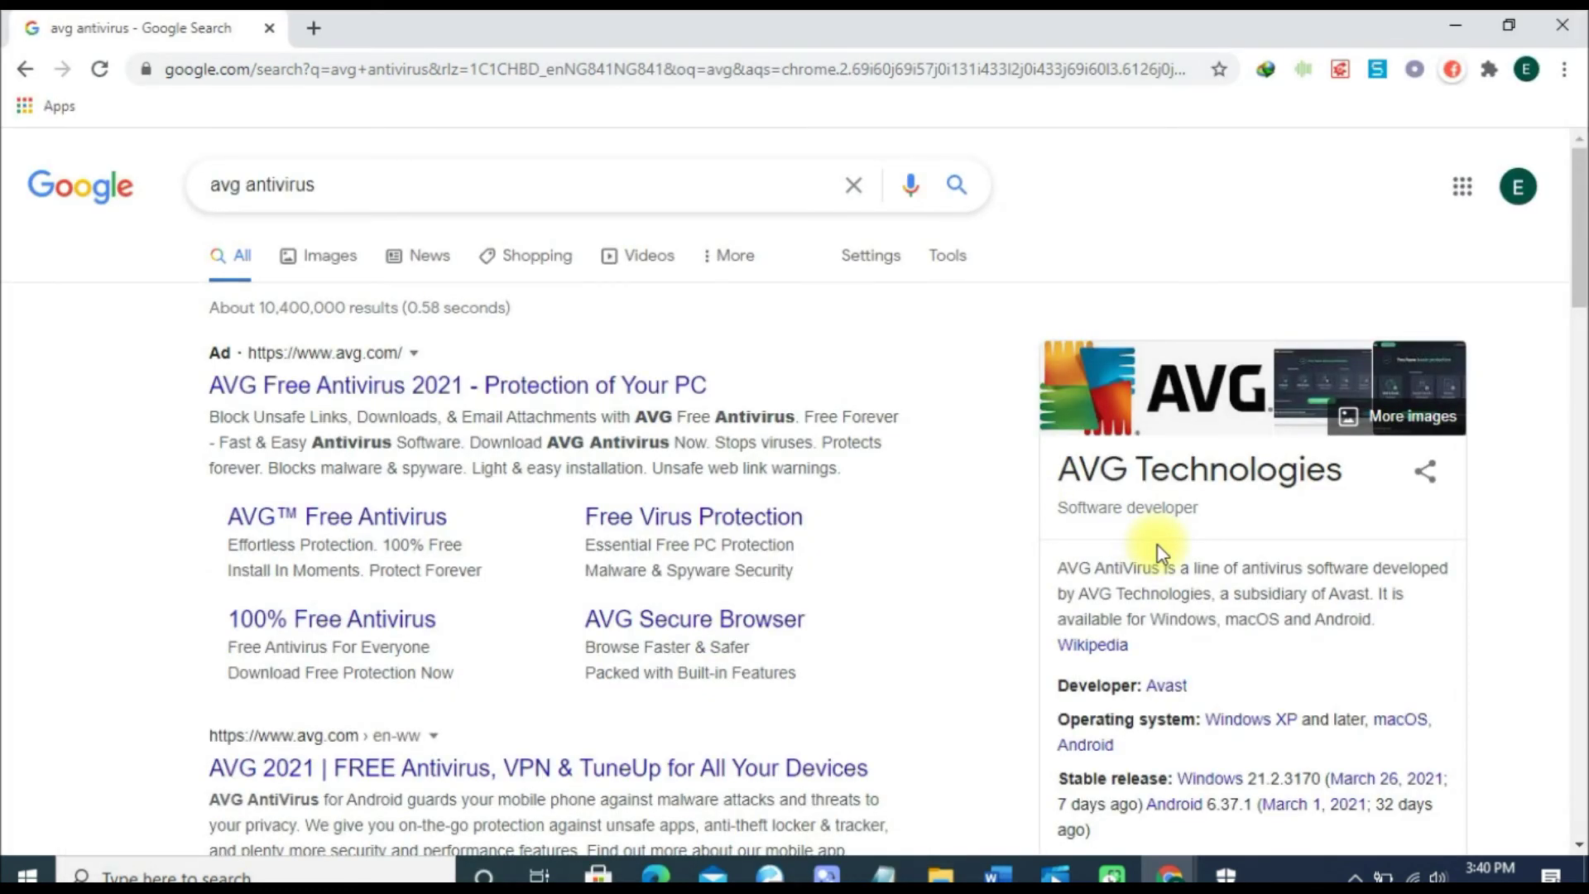
# Open the AVG website from the search results for the free antivirus
pyautogui.scroll(-1, 1159, 544)
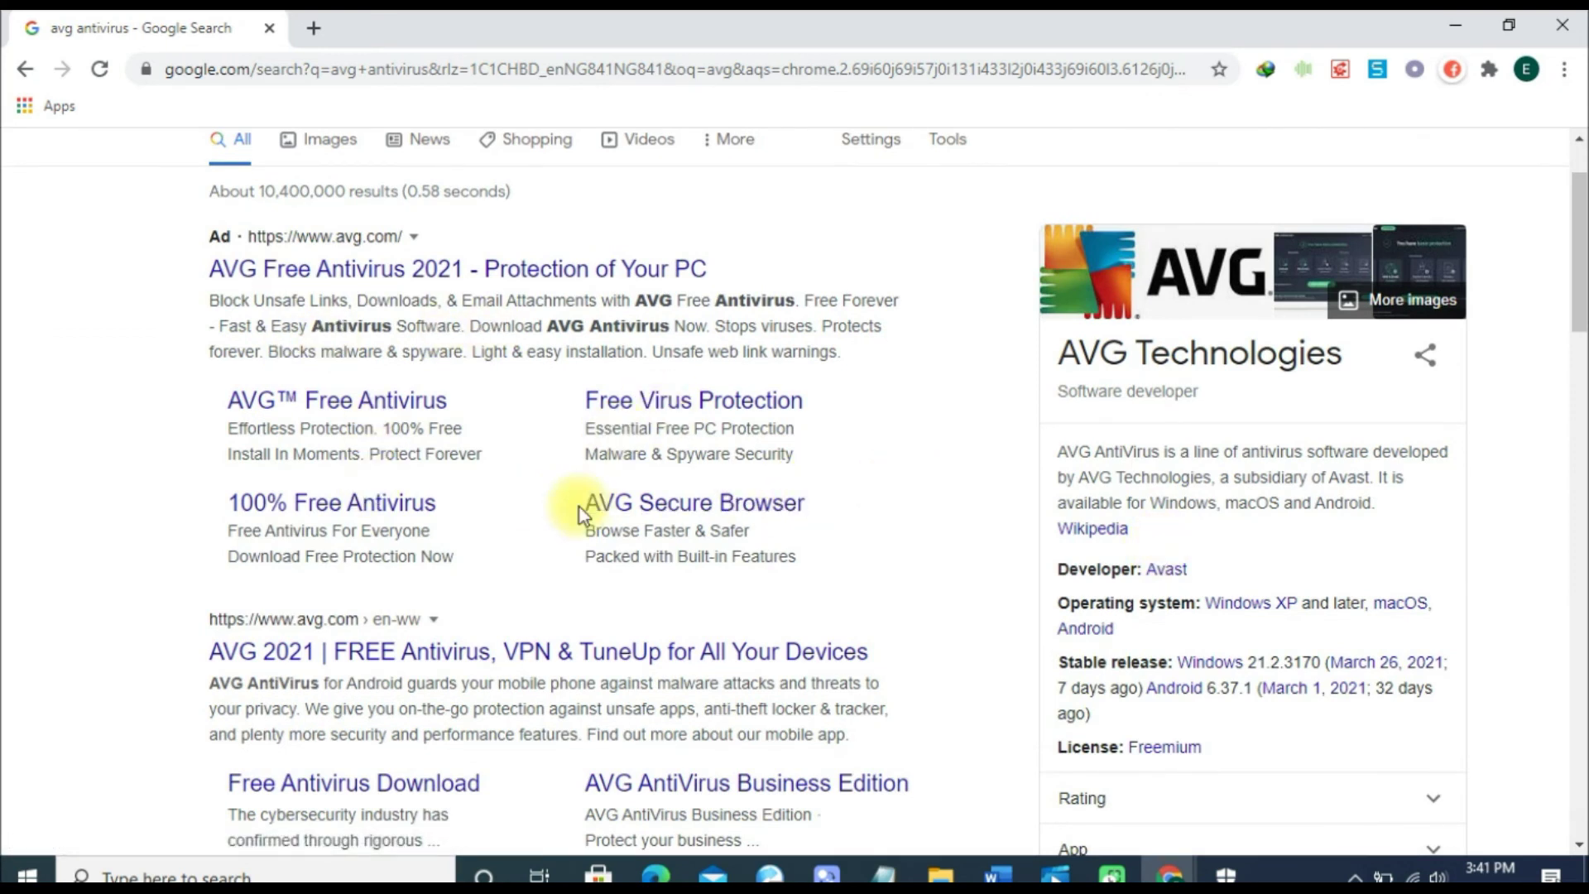
pyautogui.scroll(-1, 579, 513)
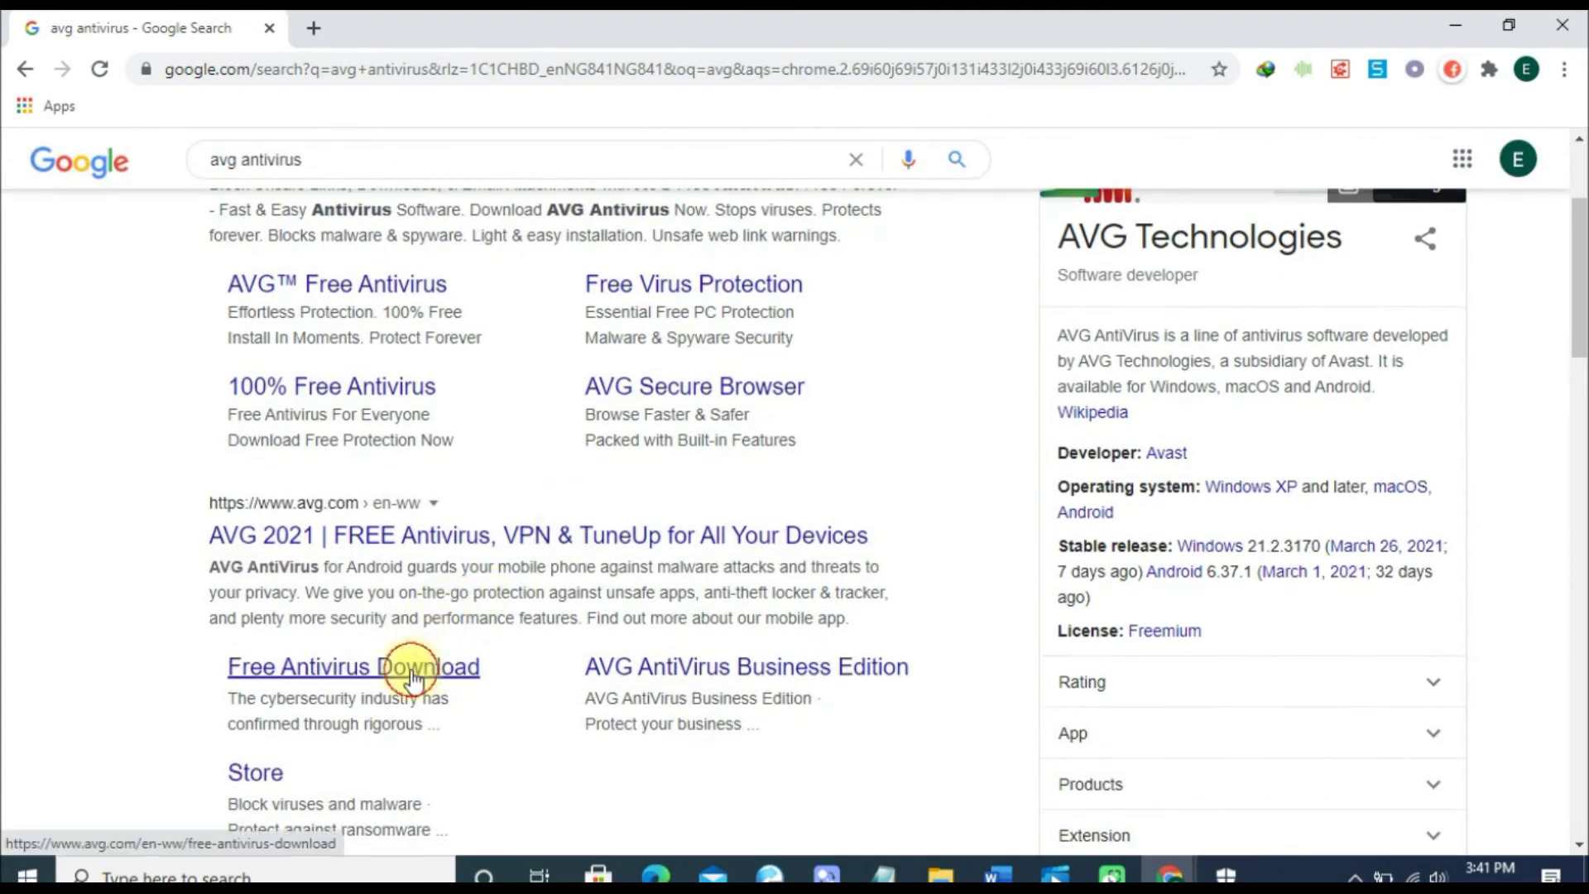
pyautogui.click(438, 669)
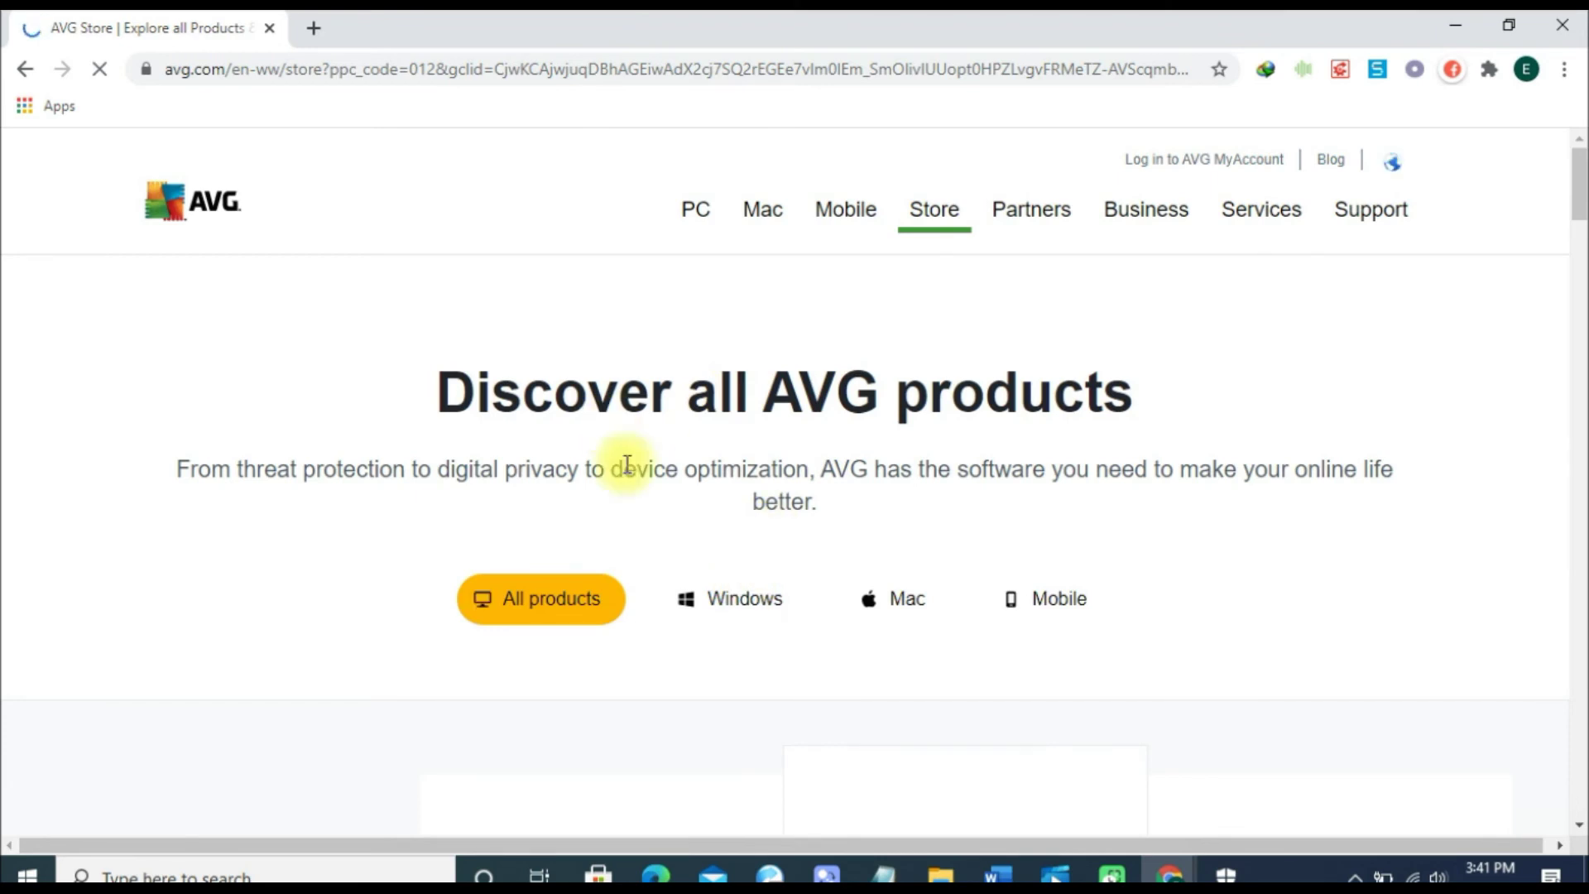
# Review AVG's security product comparison as far as the free download option, and close the browser and Windows Security
pyautogui.scroll(-4, 654, 488)
pyautogui.scroll(-3, 662, 505)
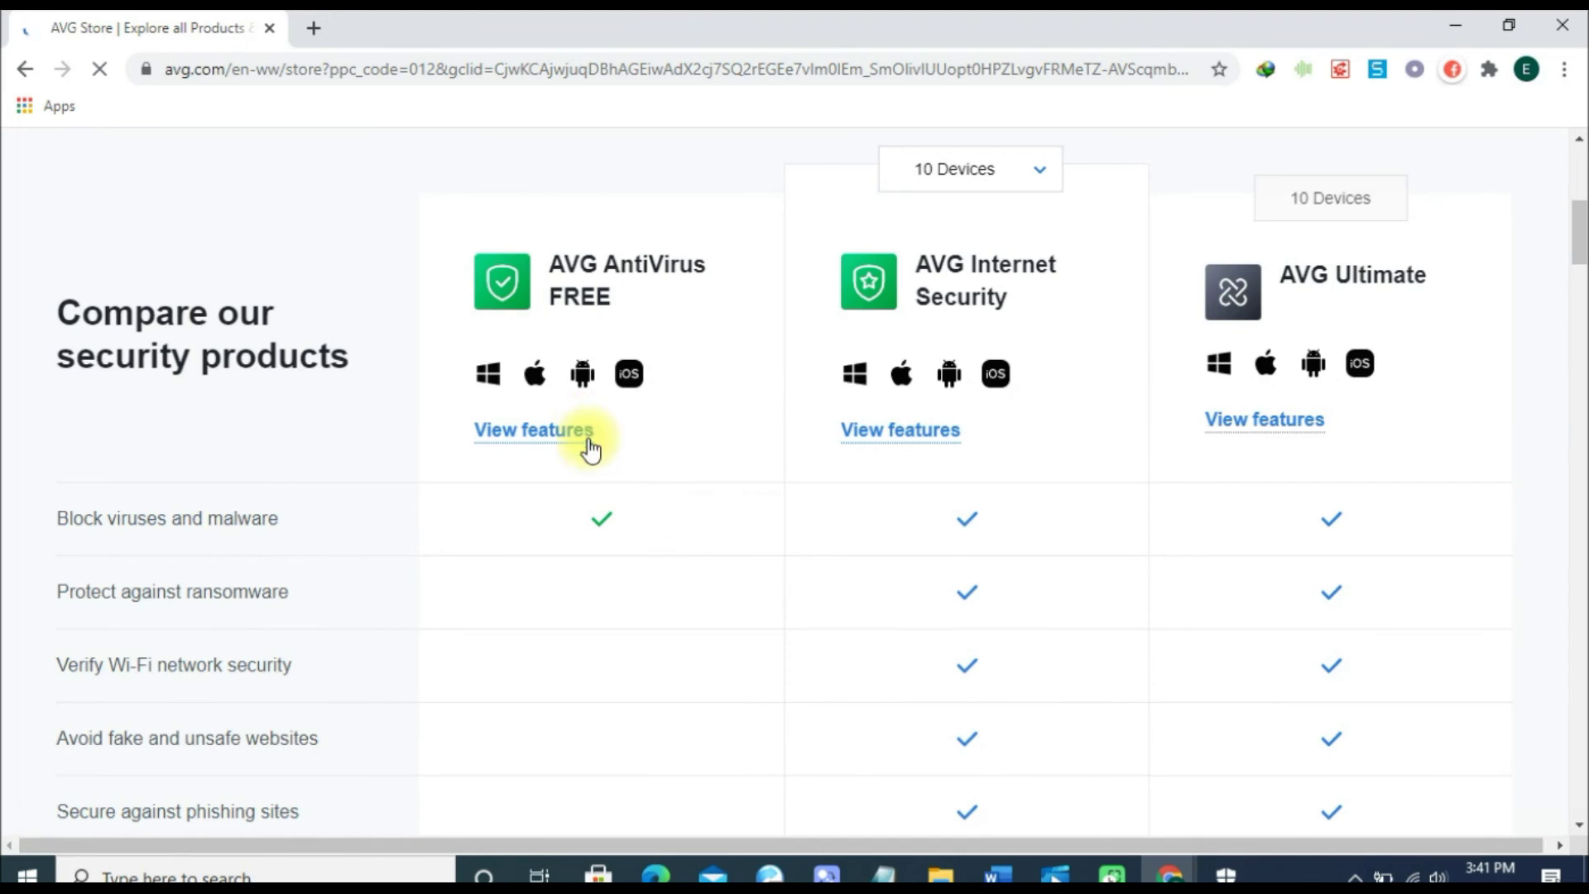
pyautogui.scroll(-4, 580, 445)
pyautogui.scroll(-3, 589, 447)
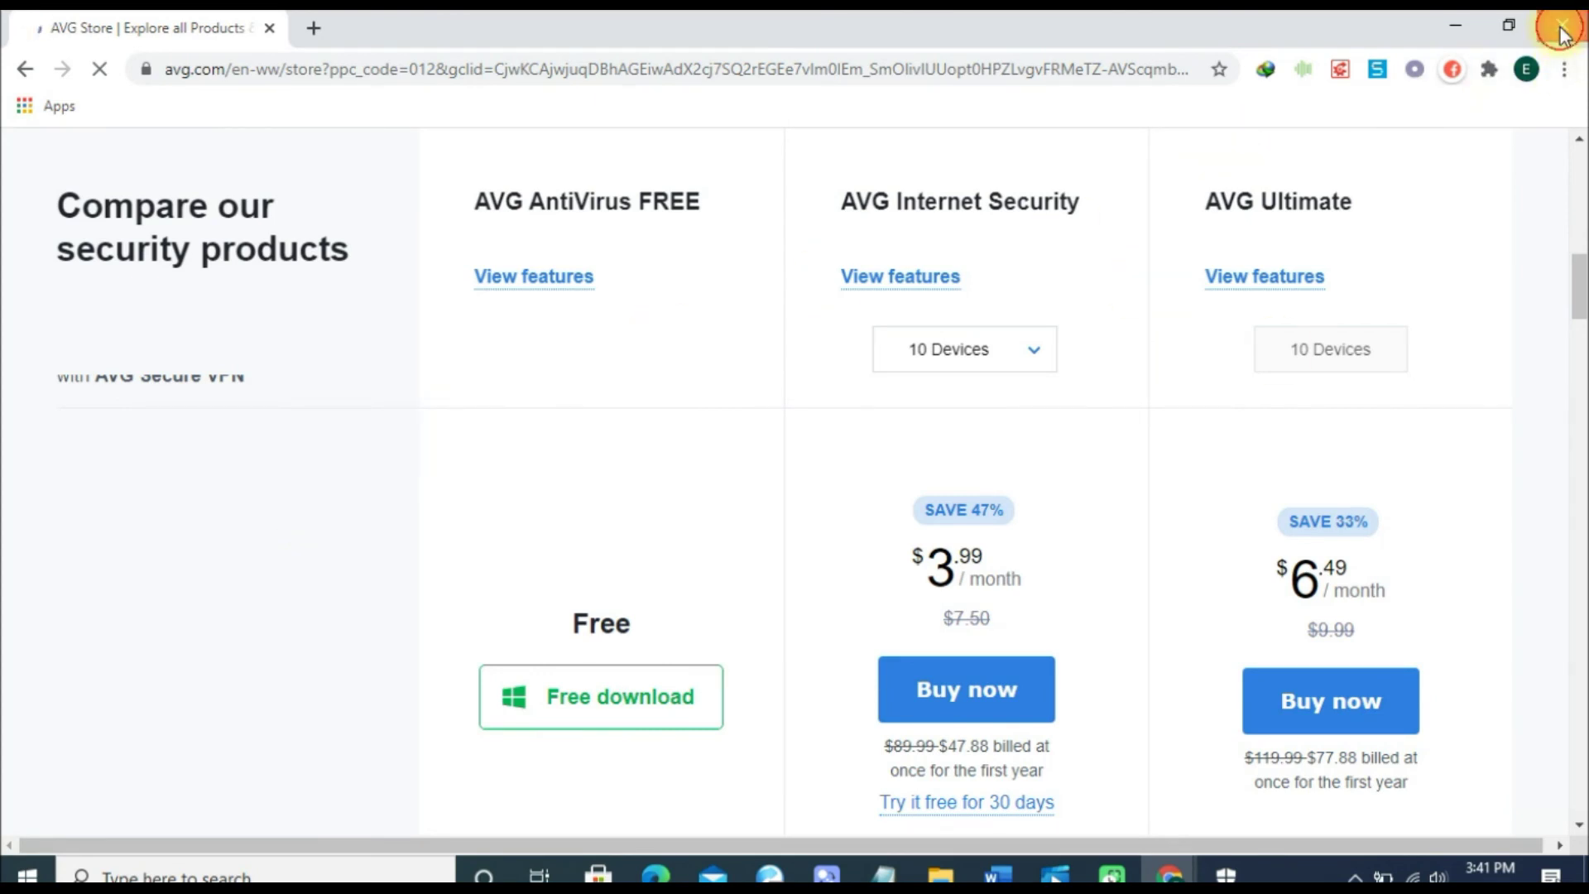
pyautogui.click(1473, 41)
pyautogui.click(1560, 26)
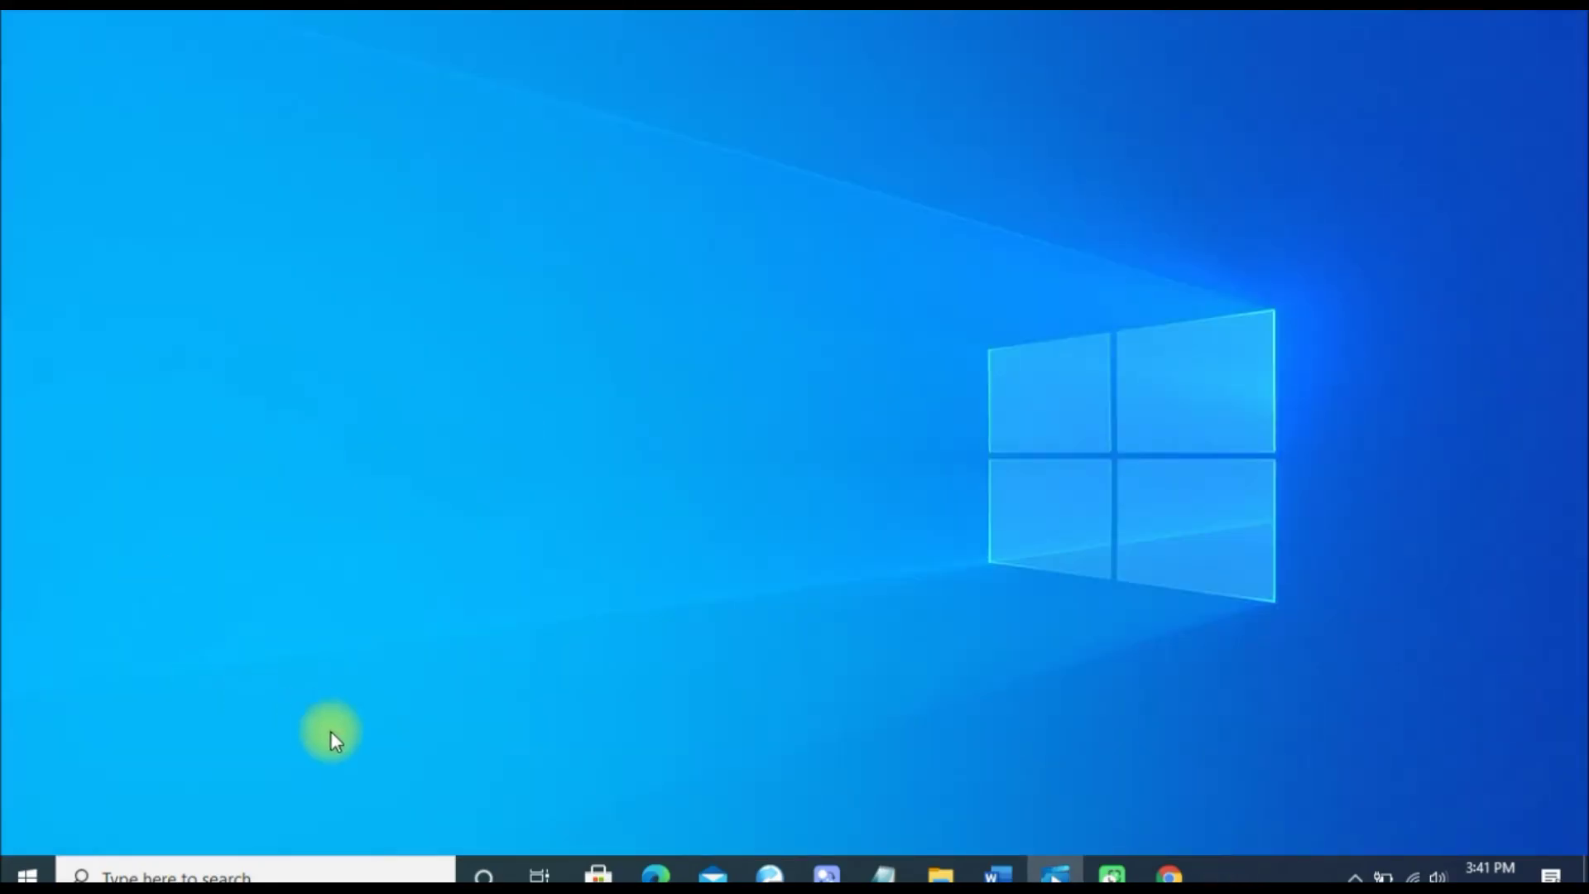
# Open the Windows Services console by running services.msc
pyautogui.press('super+r')
pyautogui.moveTo(277, 637); pyautogui.dragTo(905, 236)
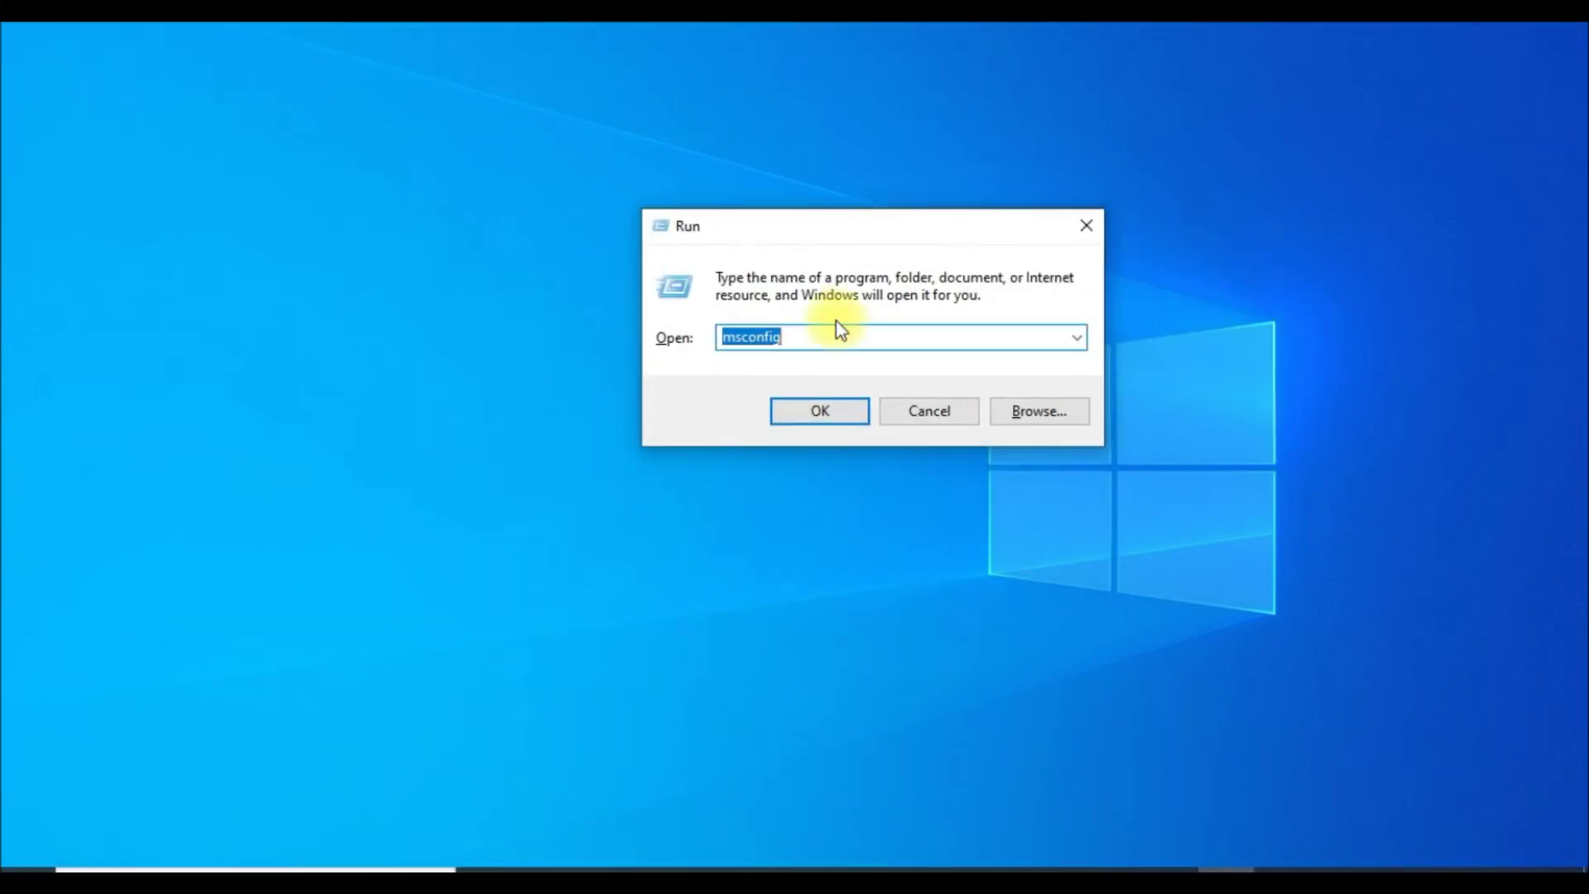
pyautogui.write('service')
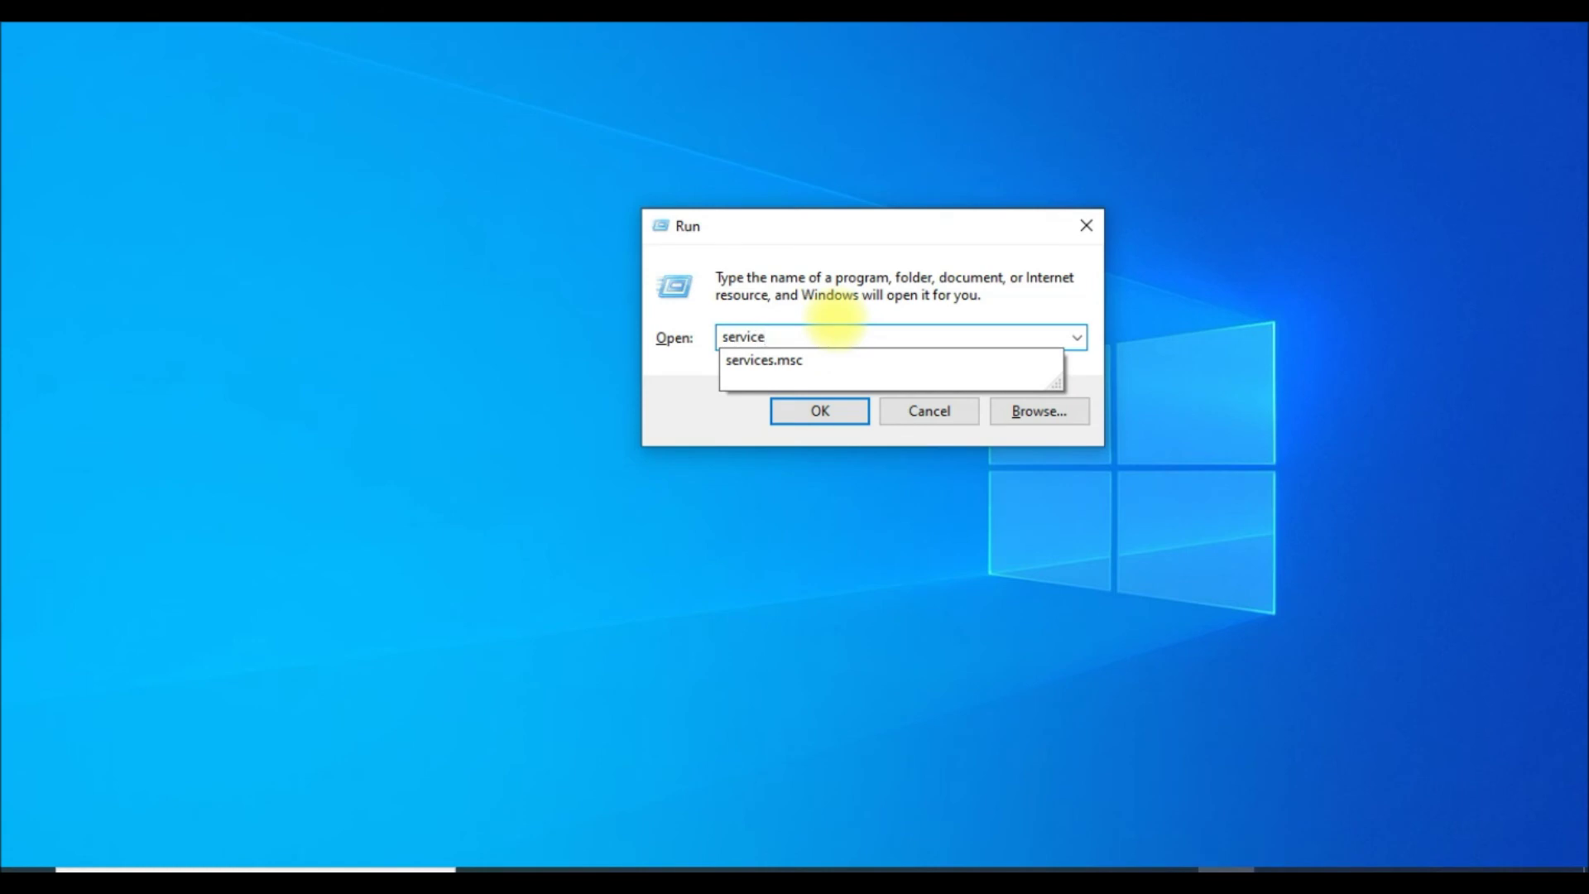
pyautogui.write('s')
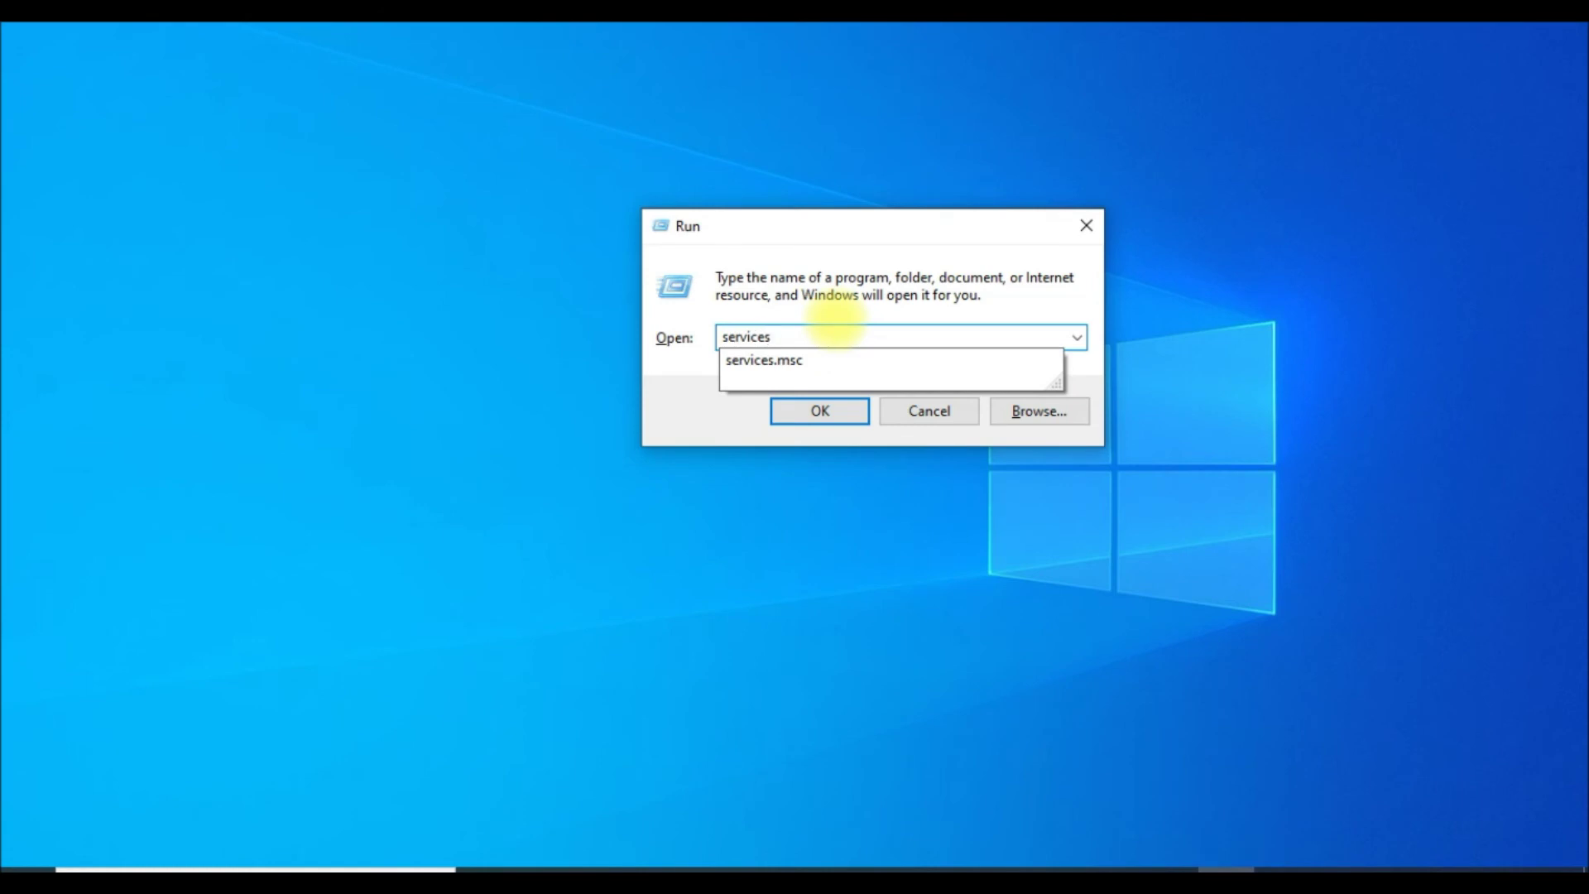
pyautogui.click(782, 369)
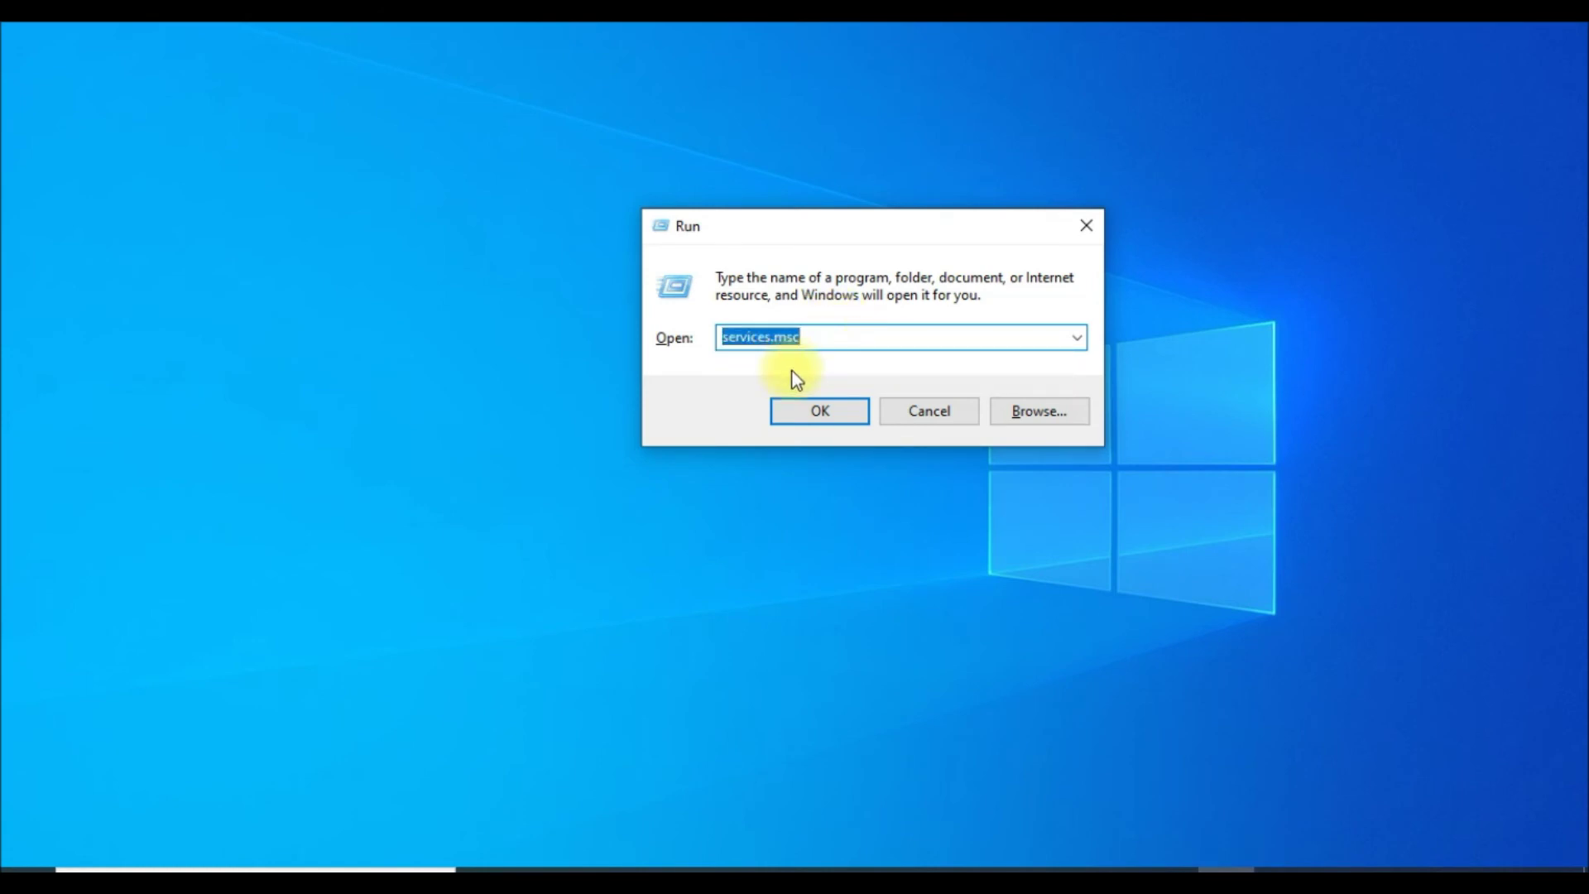
pyautogui.click(818, 411)
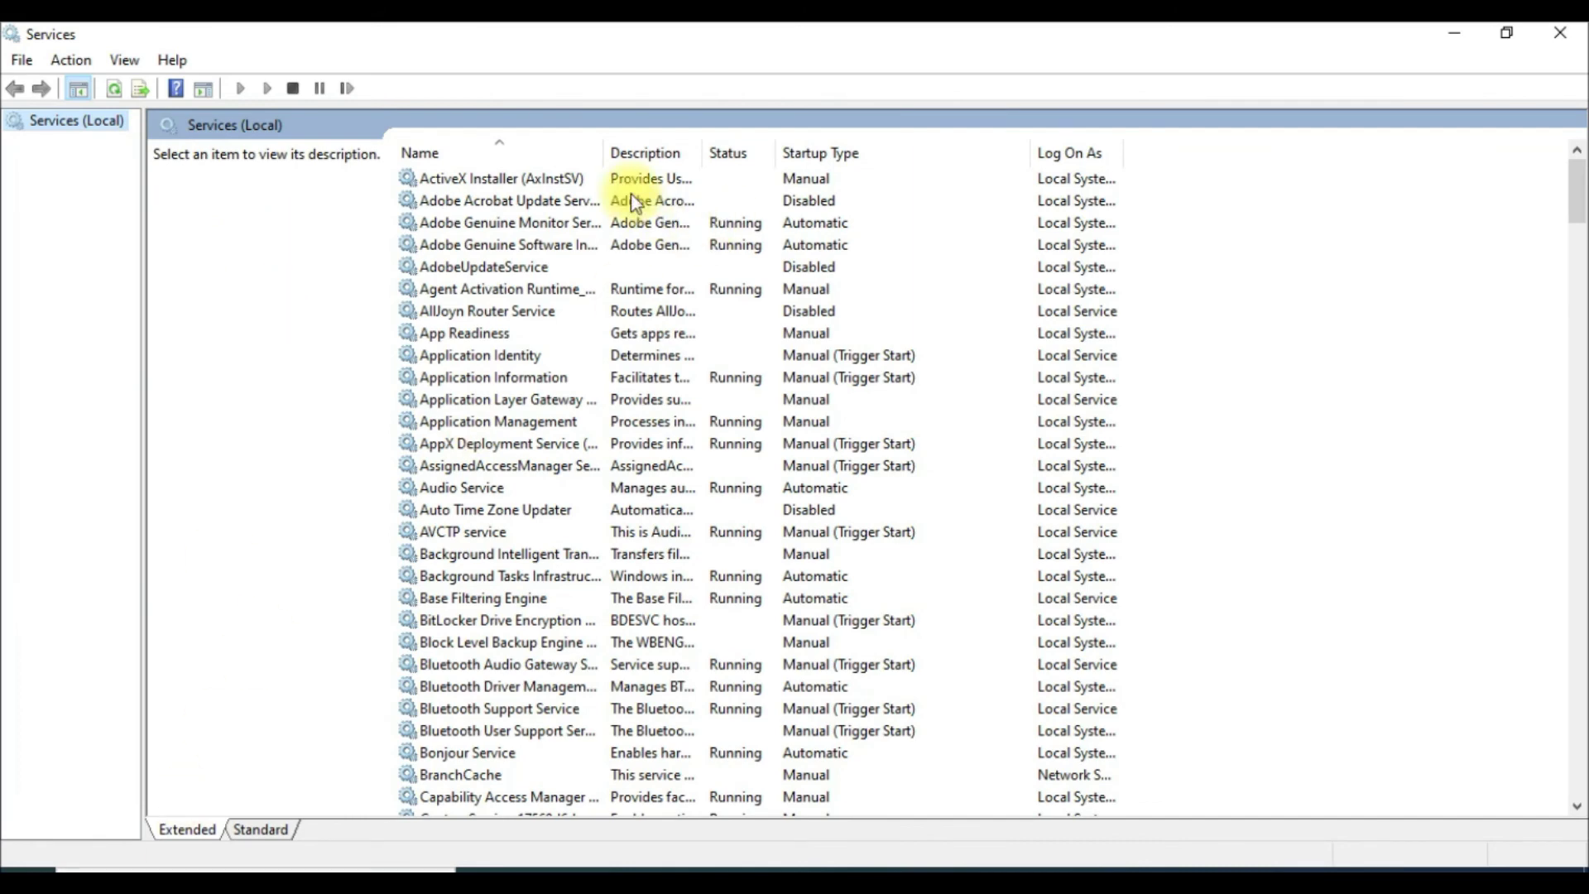
# Find the Windows Search service in the services list and open its properties
pyautogui.scroll(-20, 557, 422)
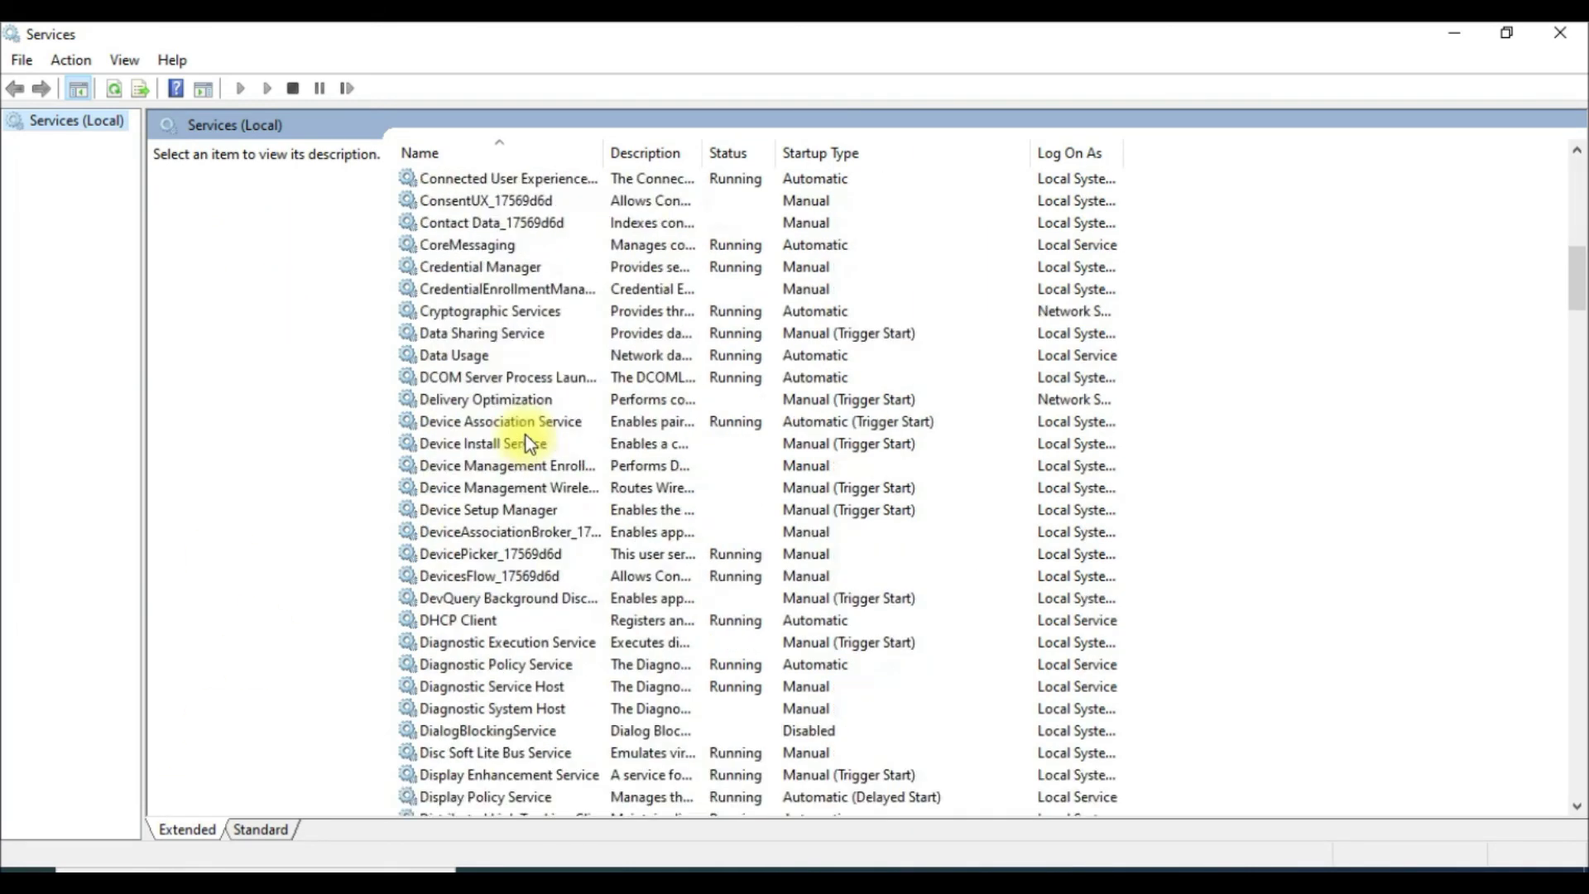
pyautogui.scroll(6, 525, 438)
pyautogui.scroll(1, 529, 429)
pyautogui.scroll(-11, 533, 434)
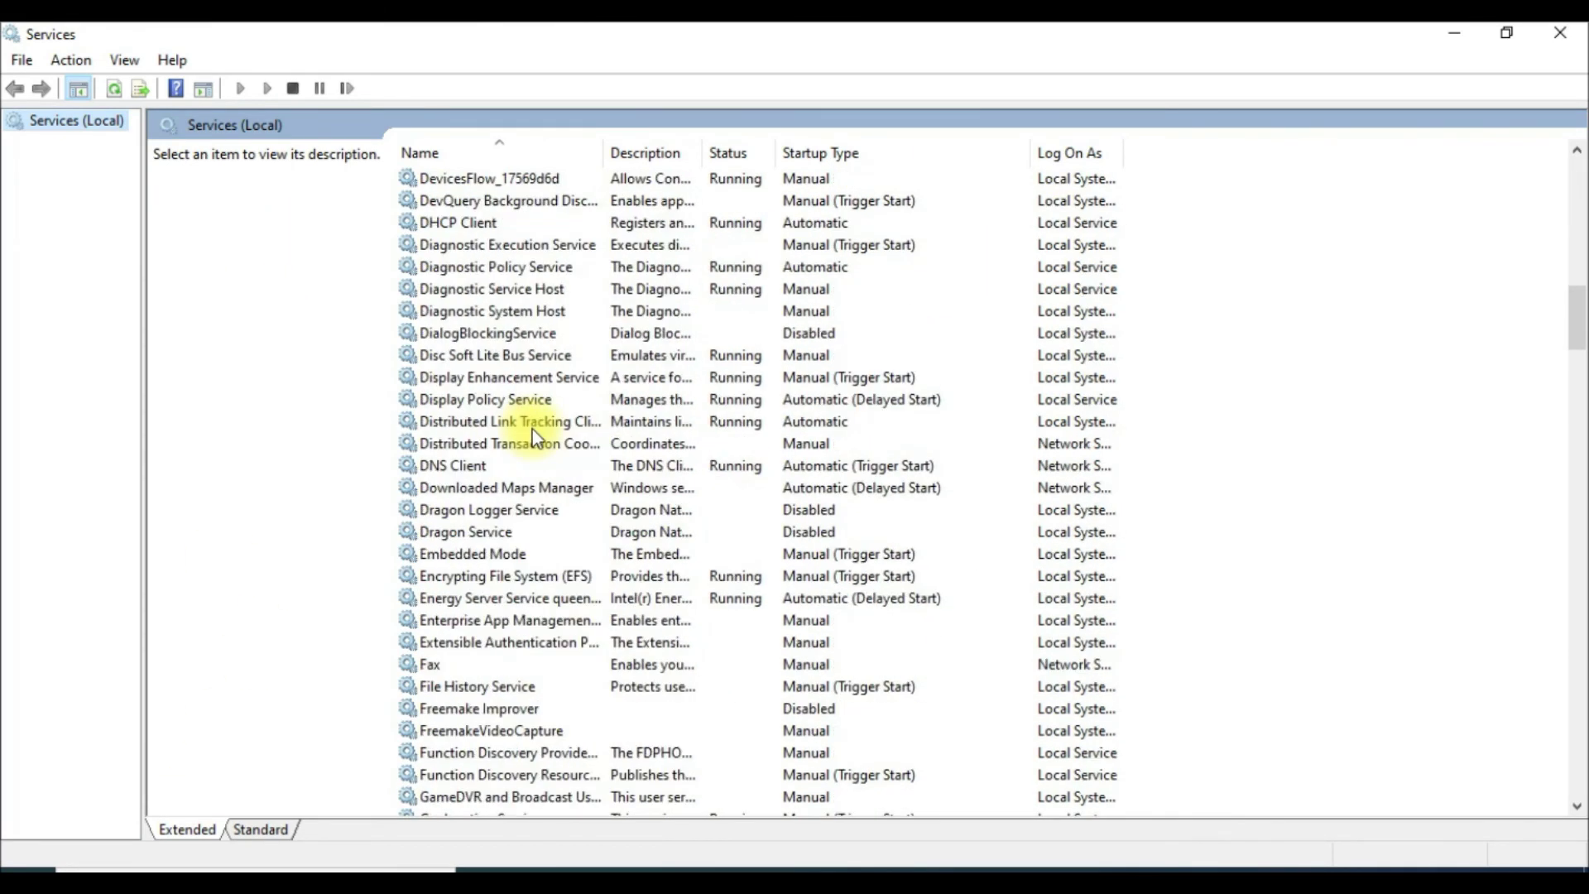
pyautogui.scroll(-1, 536, 438)
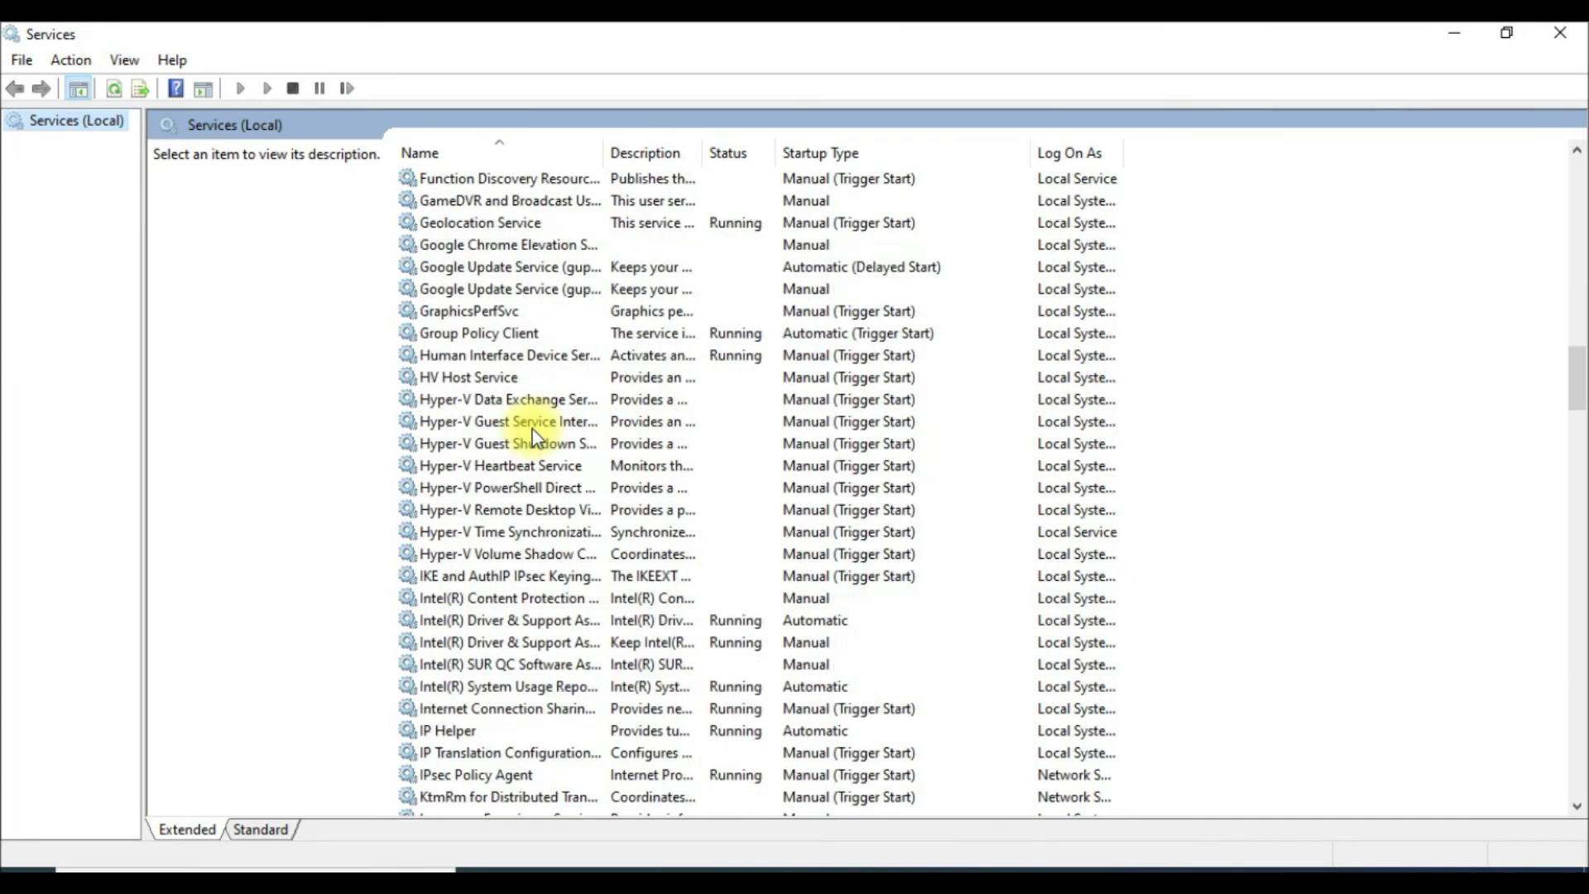
pyautogui.scroll(-20, 534, 437)
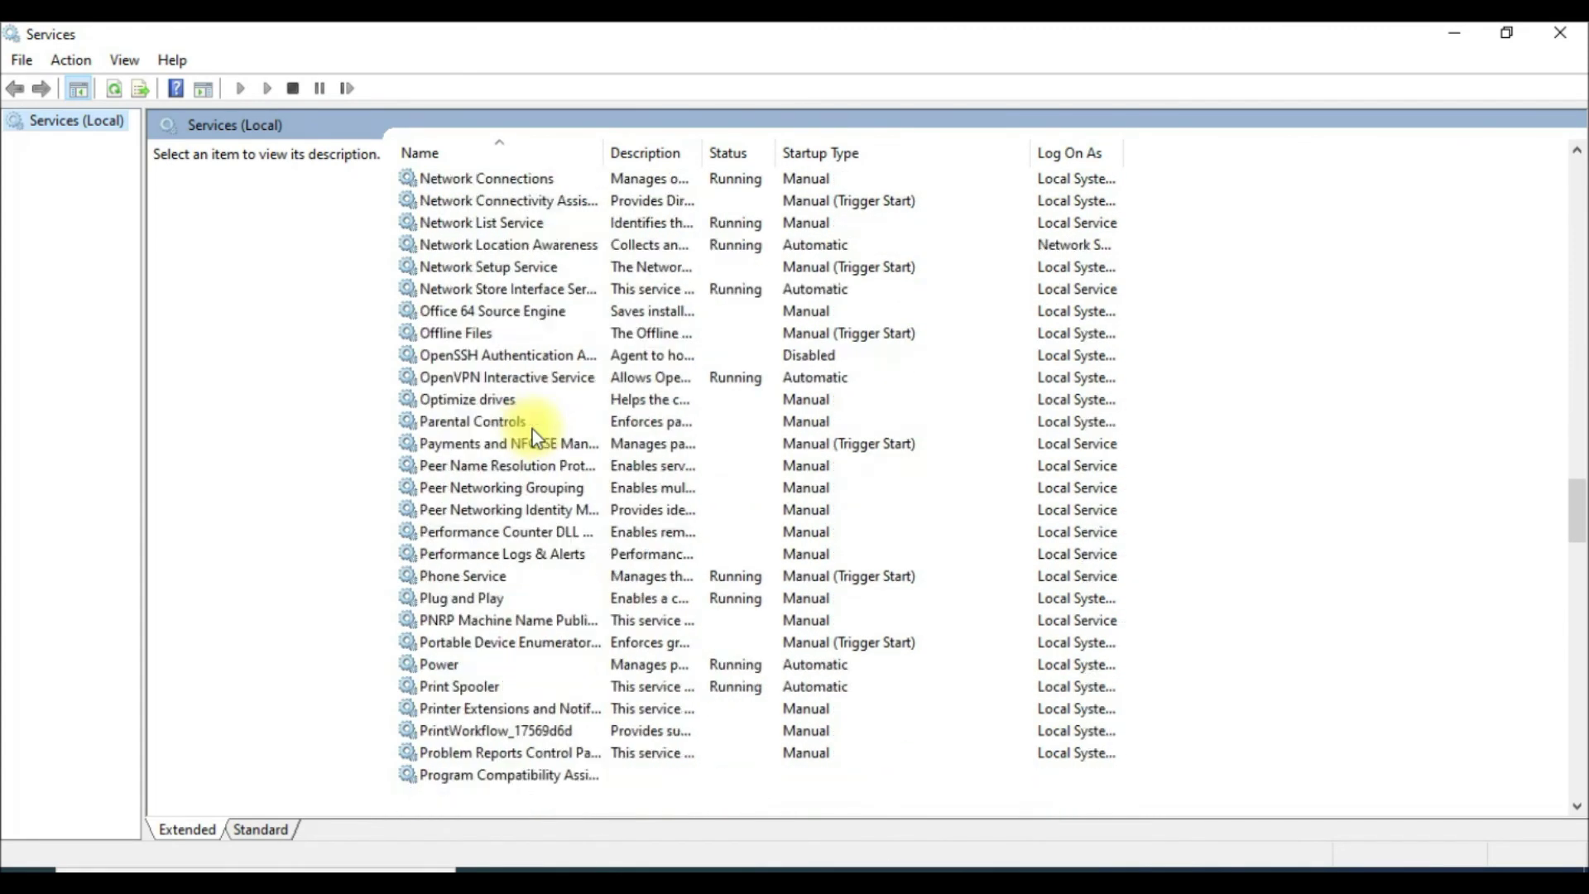
pyautogui.scroll(-15, 534, 437)
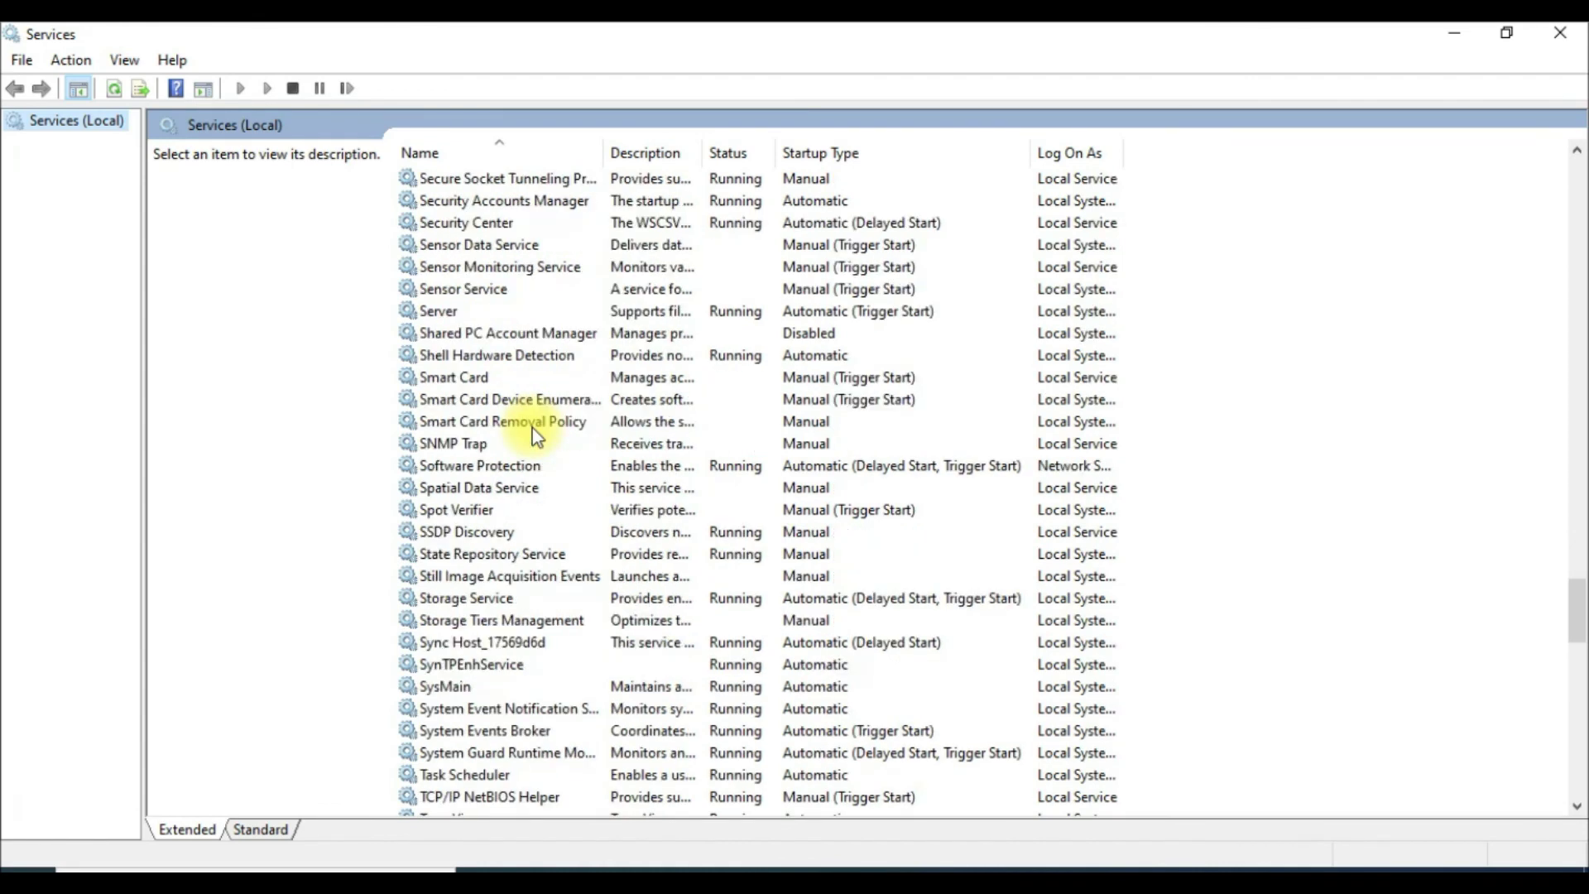
pyautogui.scroll(-4, 533, 429)
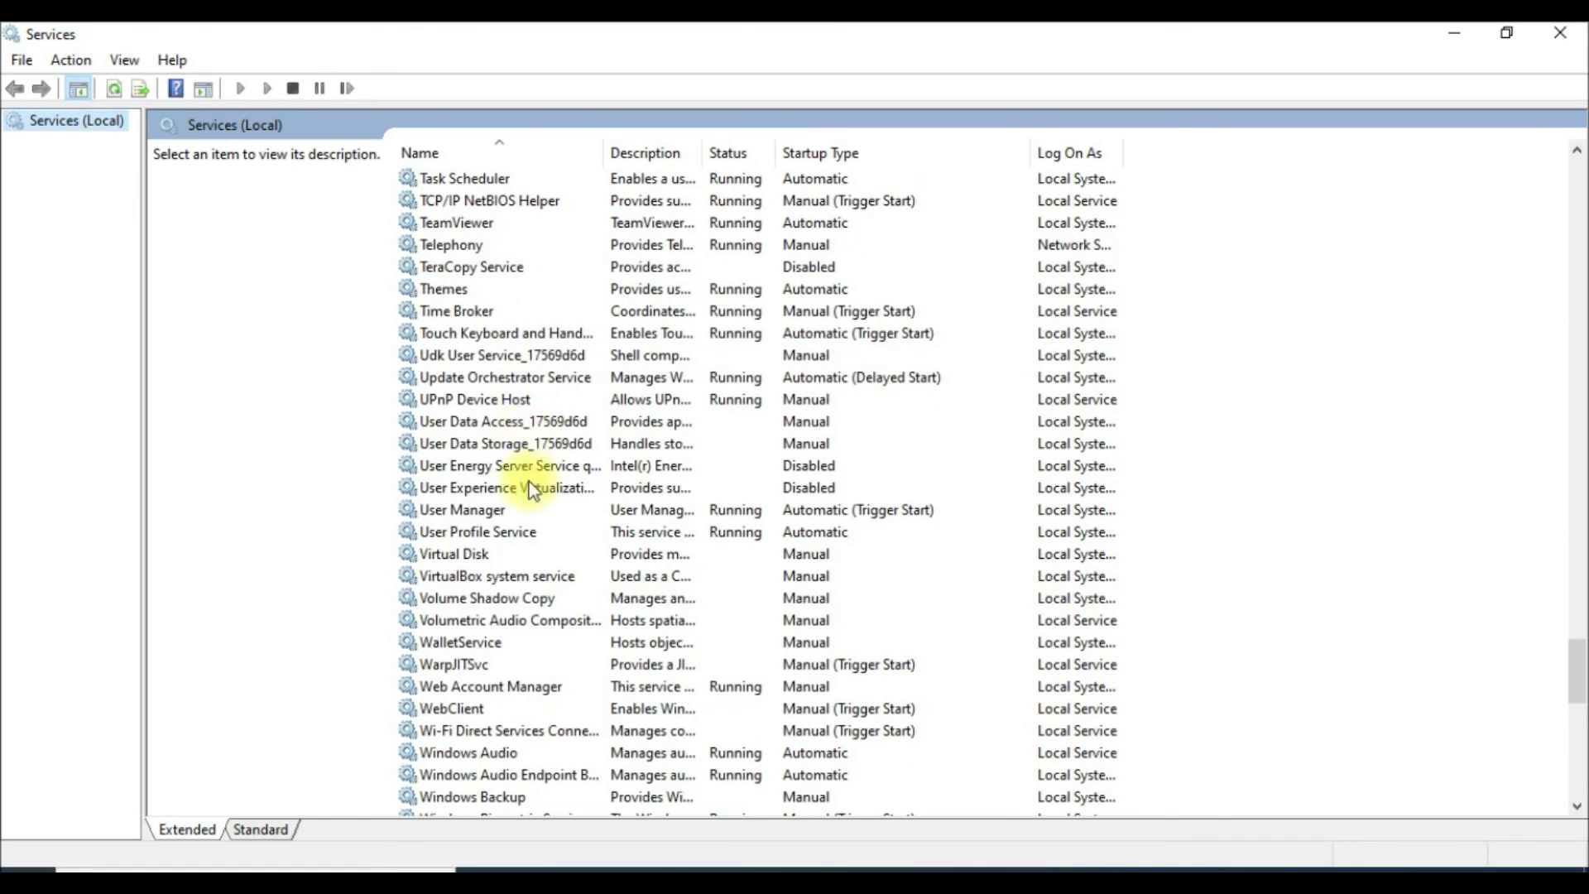
pyautogui.scroll(-2, 503, 790)
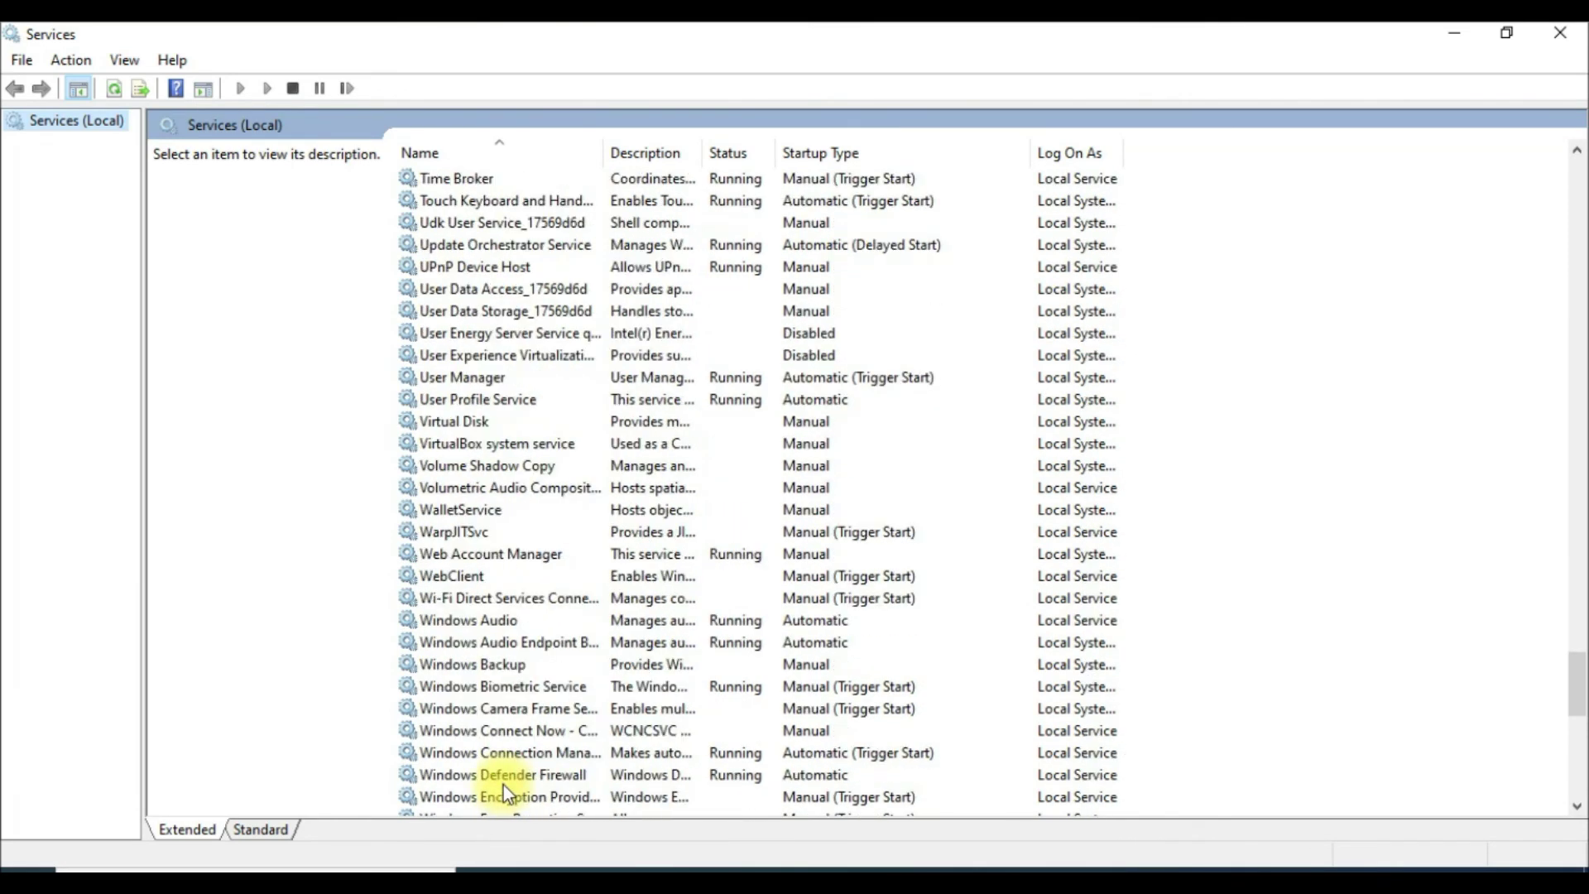
pyautogui.scroll(-6, 530, 667)
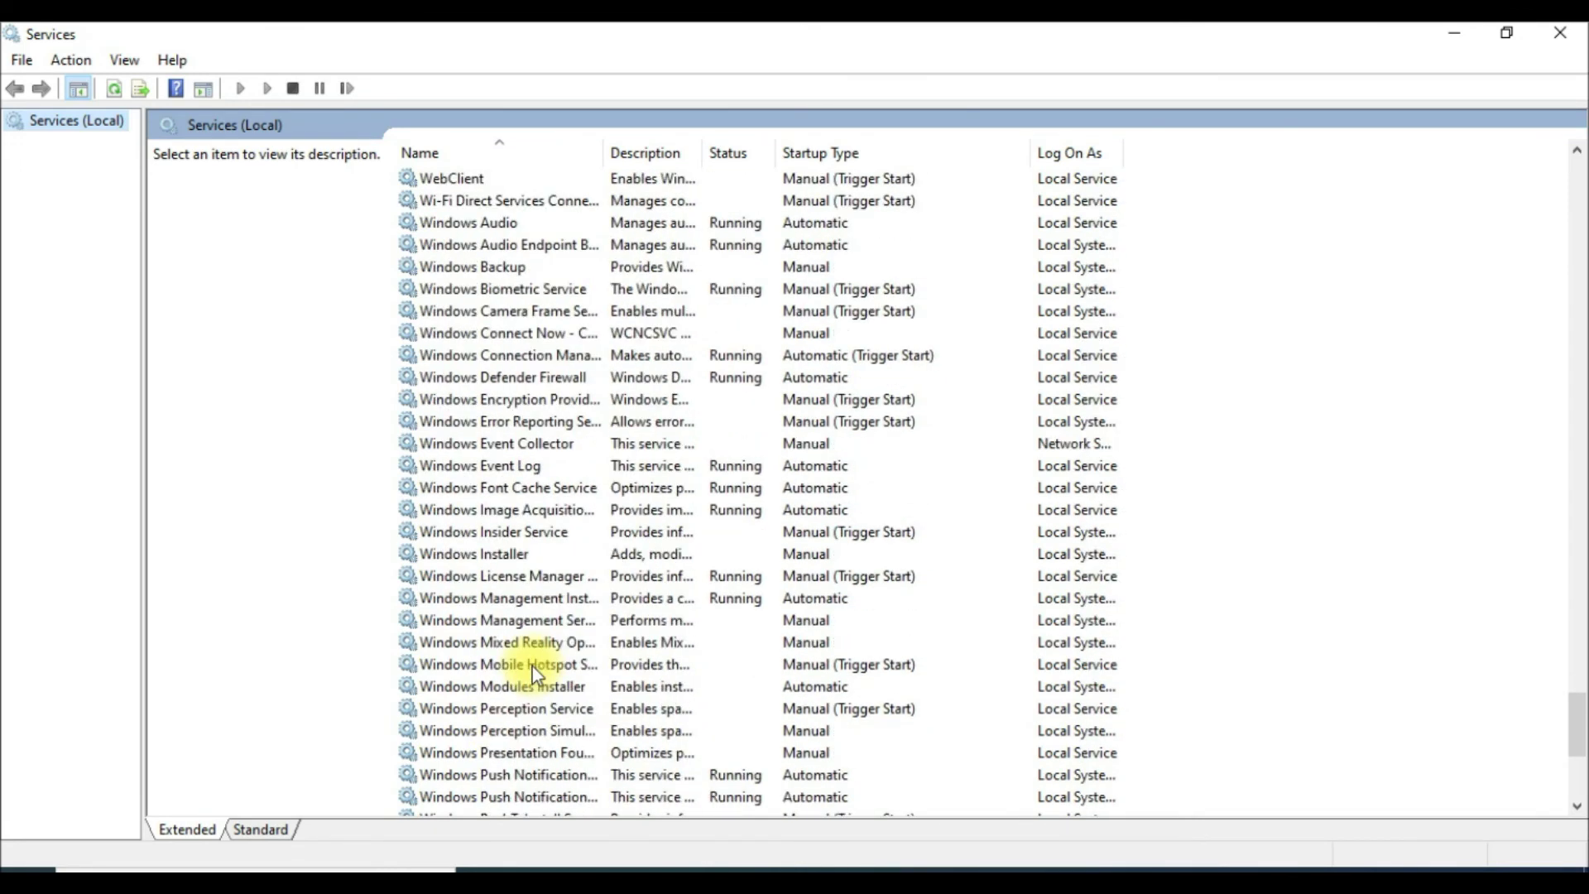
pyautogui.scroll(-1, 533, 667)
pyautogui.scroll(-1, 533, 667)
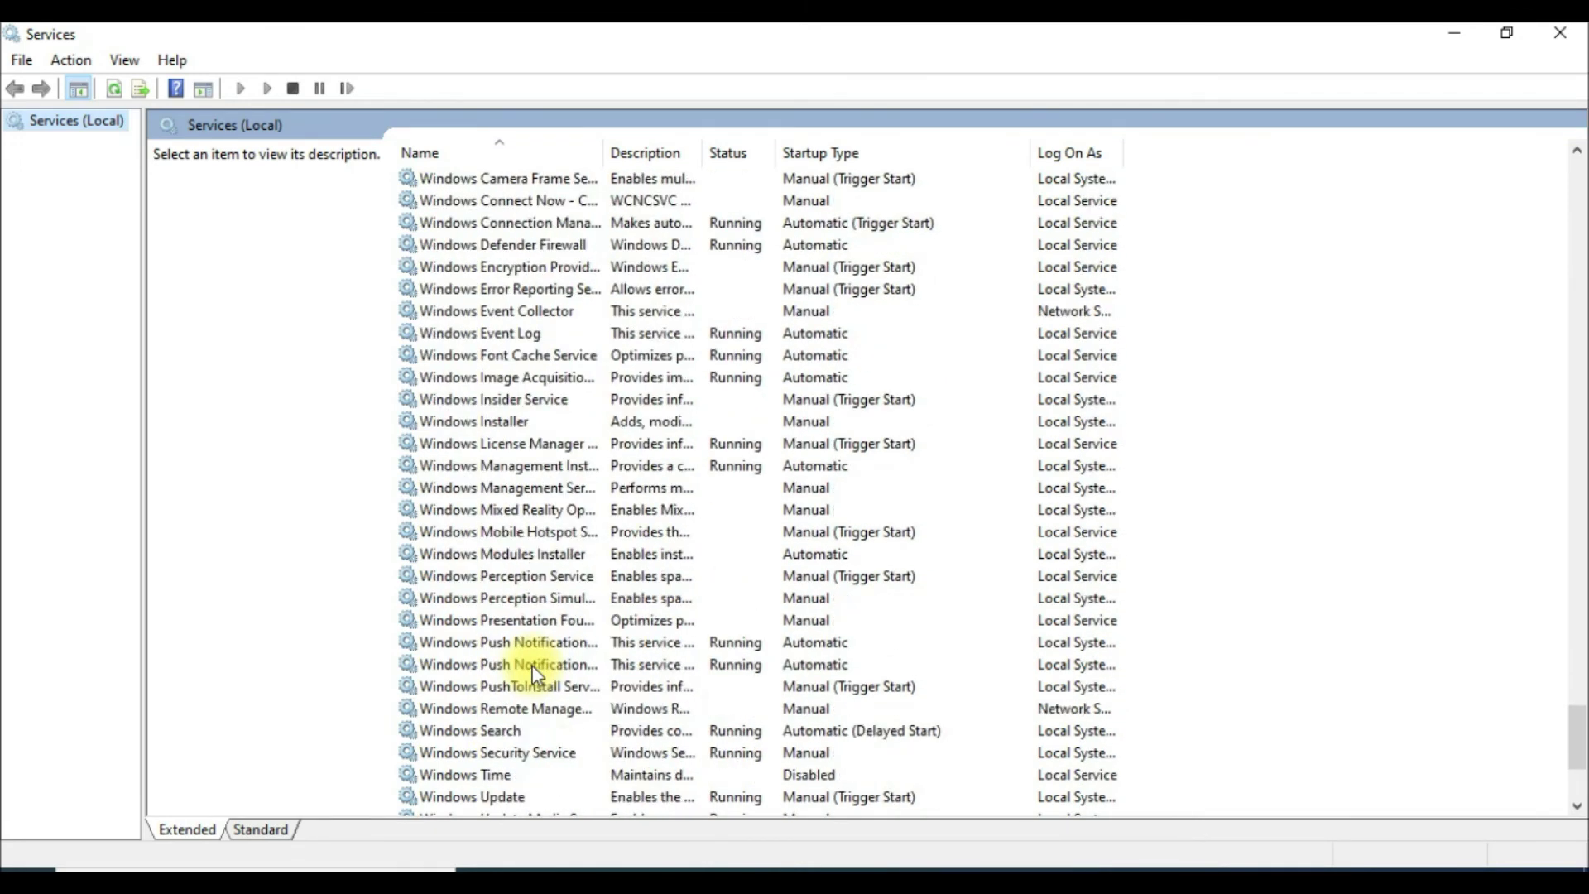
pyautogui.click(487, 732)
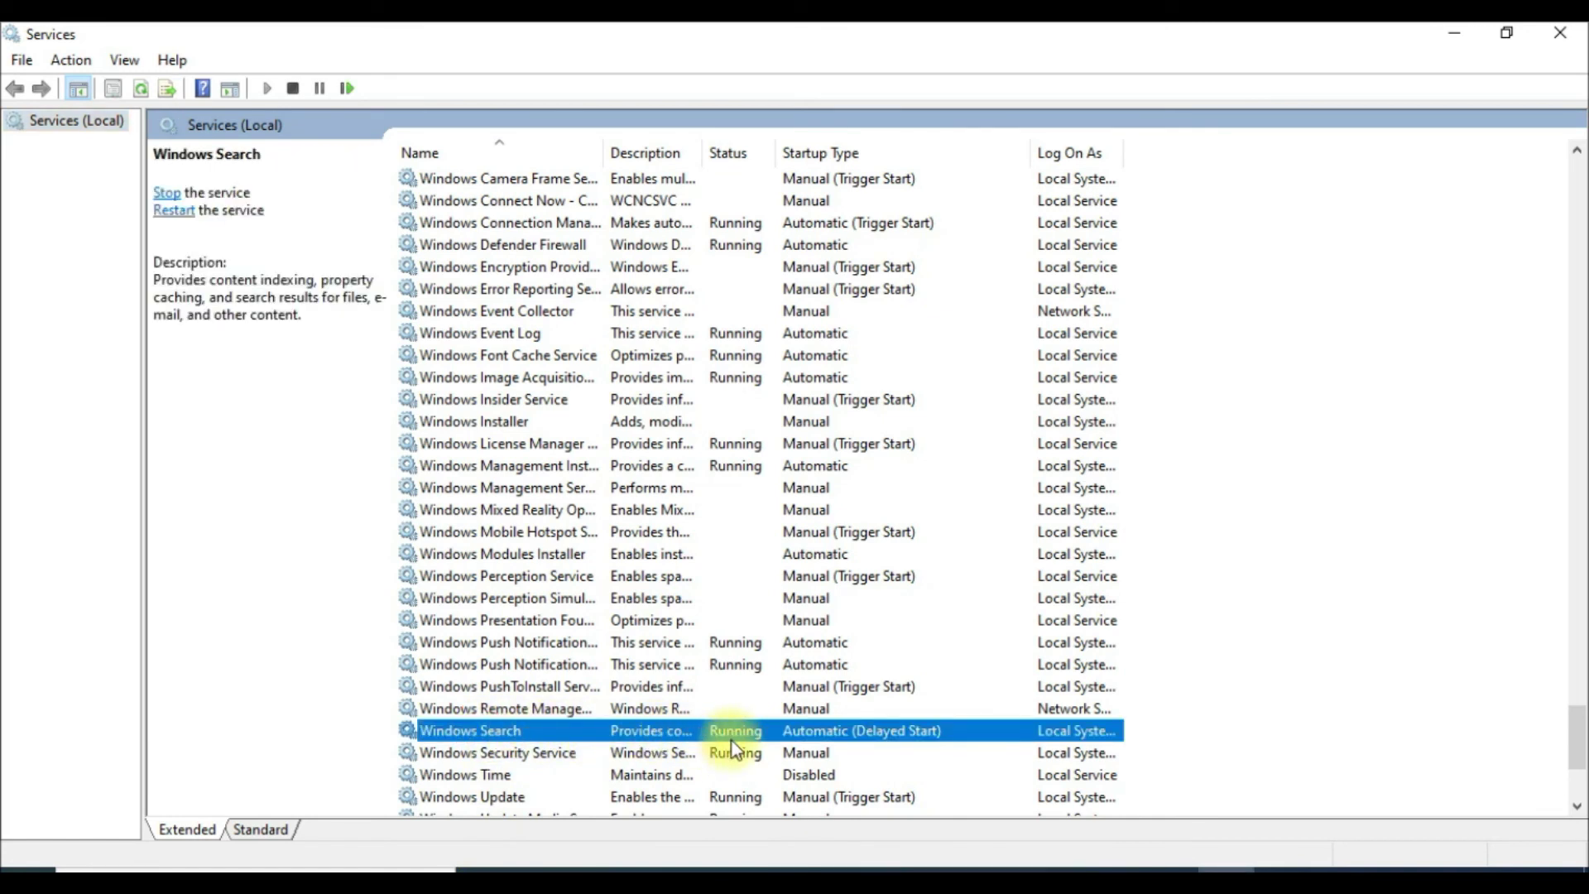
pyautogui.rightClick(562, 732)
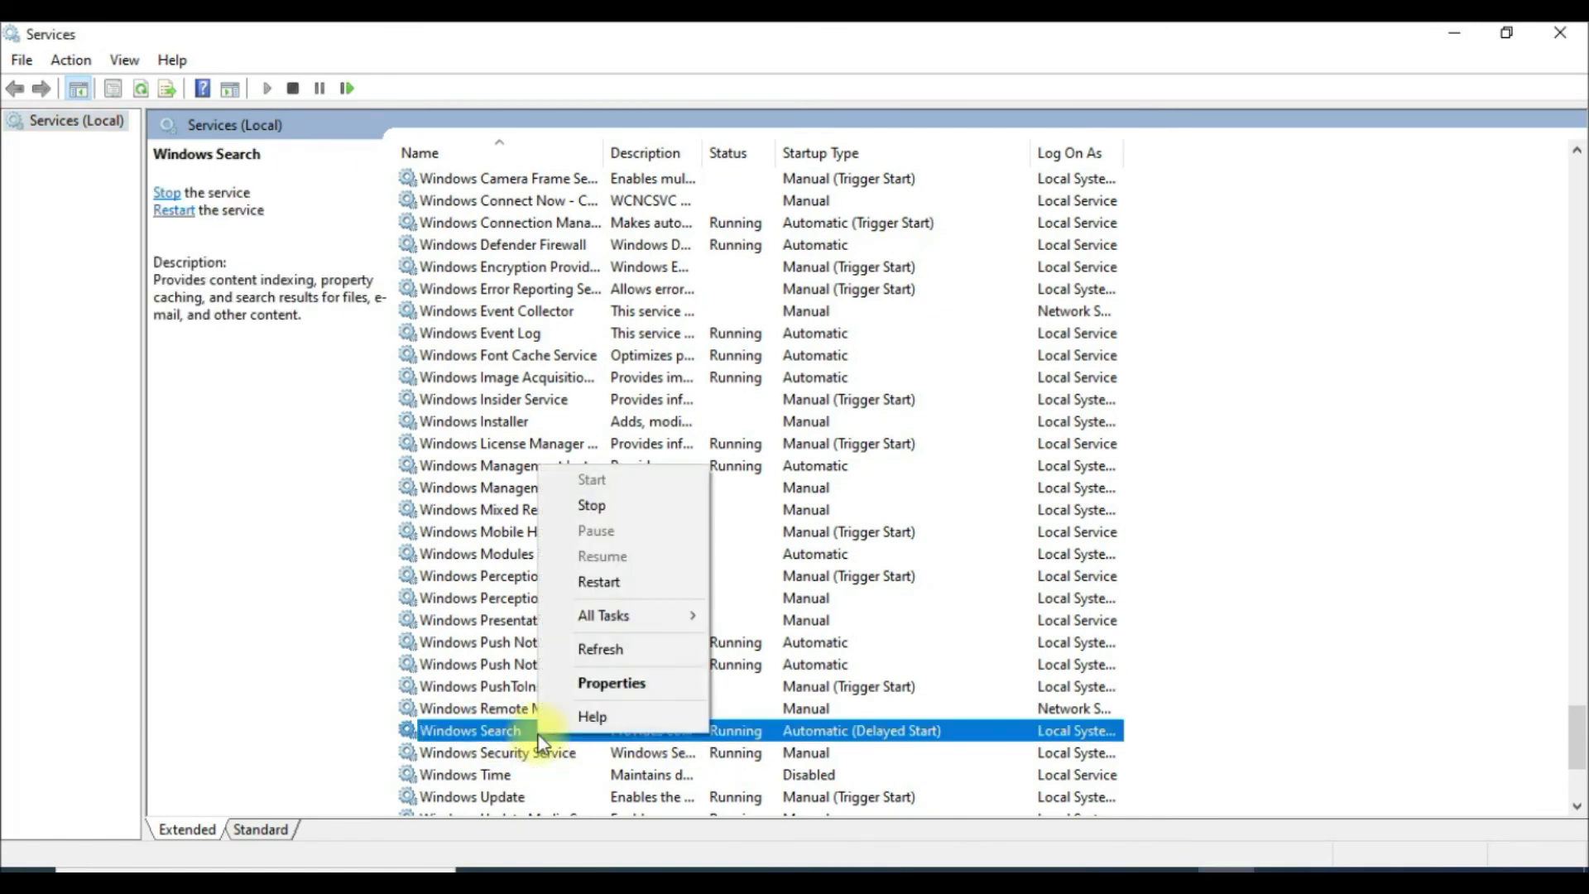
pyautogui.click(617, 684)
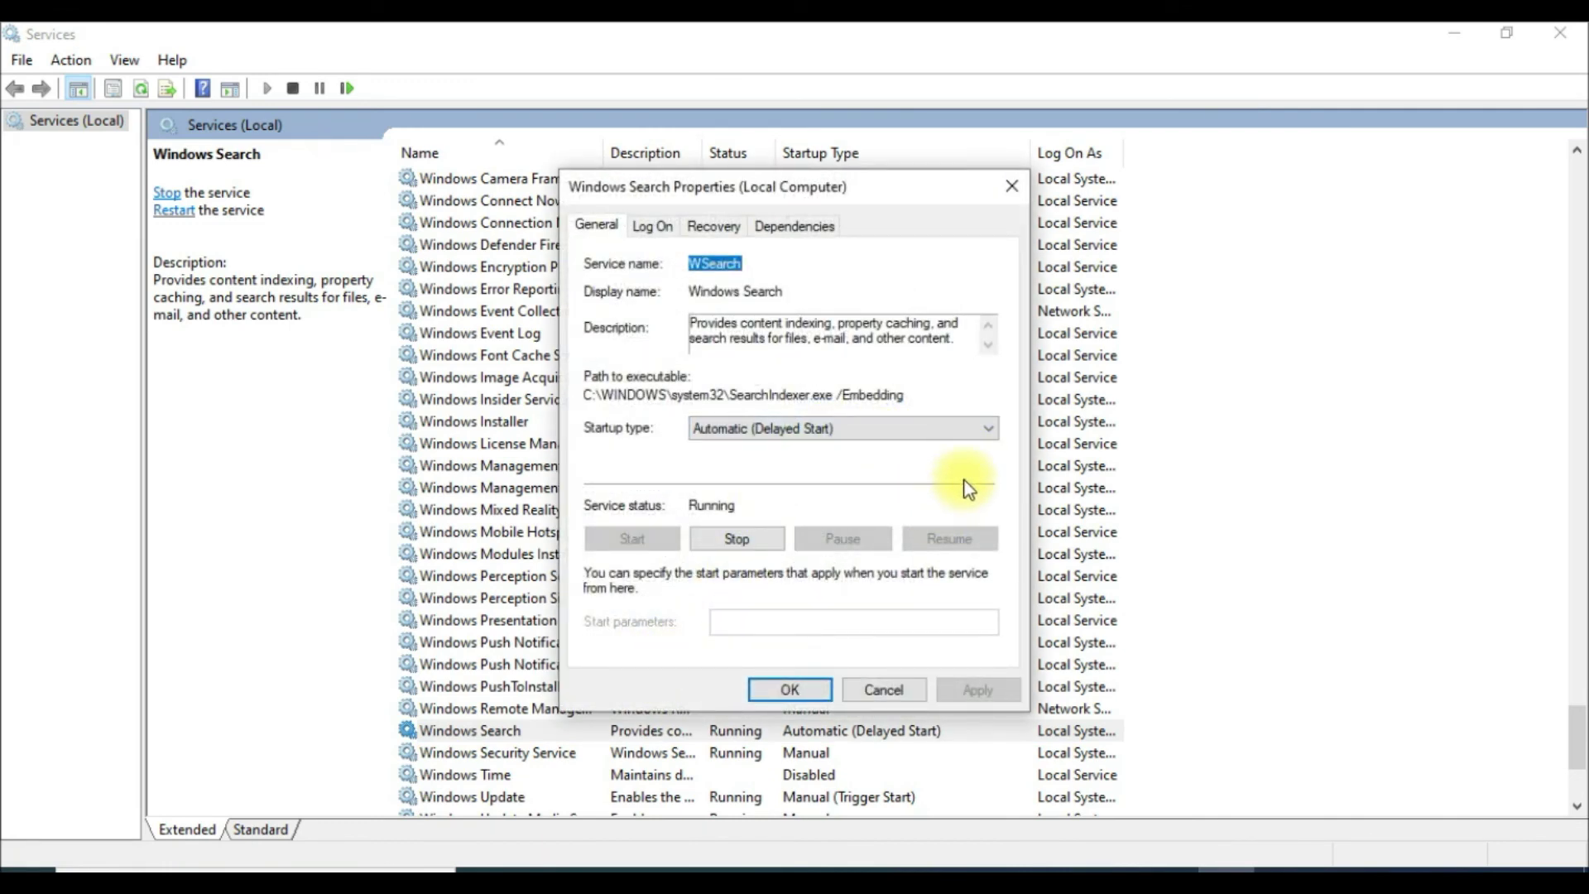
# Set the Windows Search startup type to Disabled, apply the change and close the Services console
pyautogui.click(978, 432)
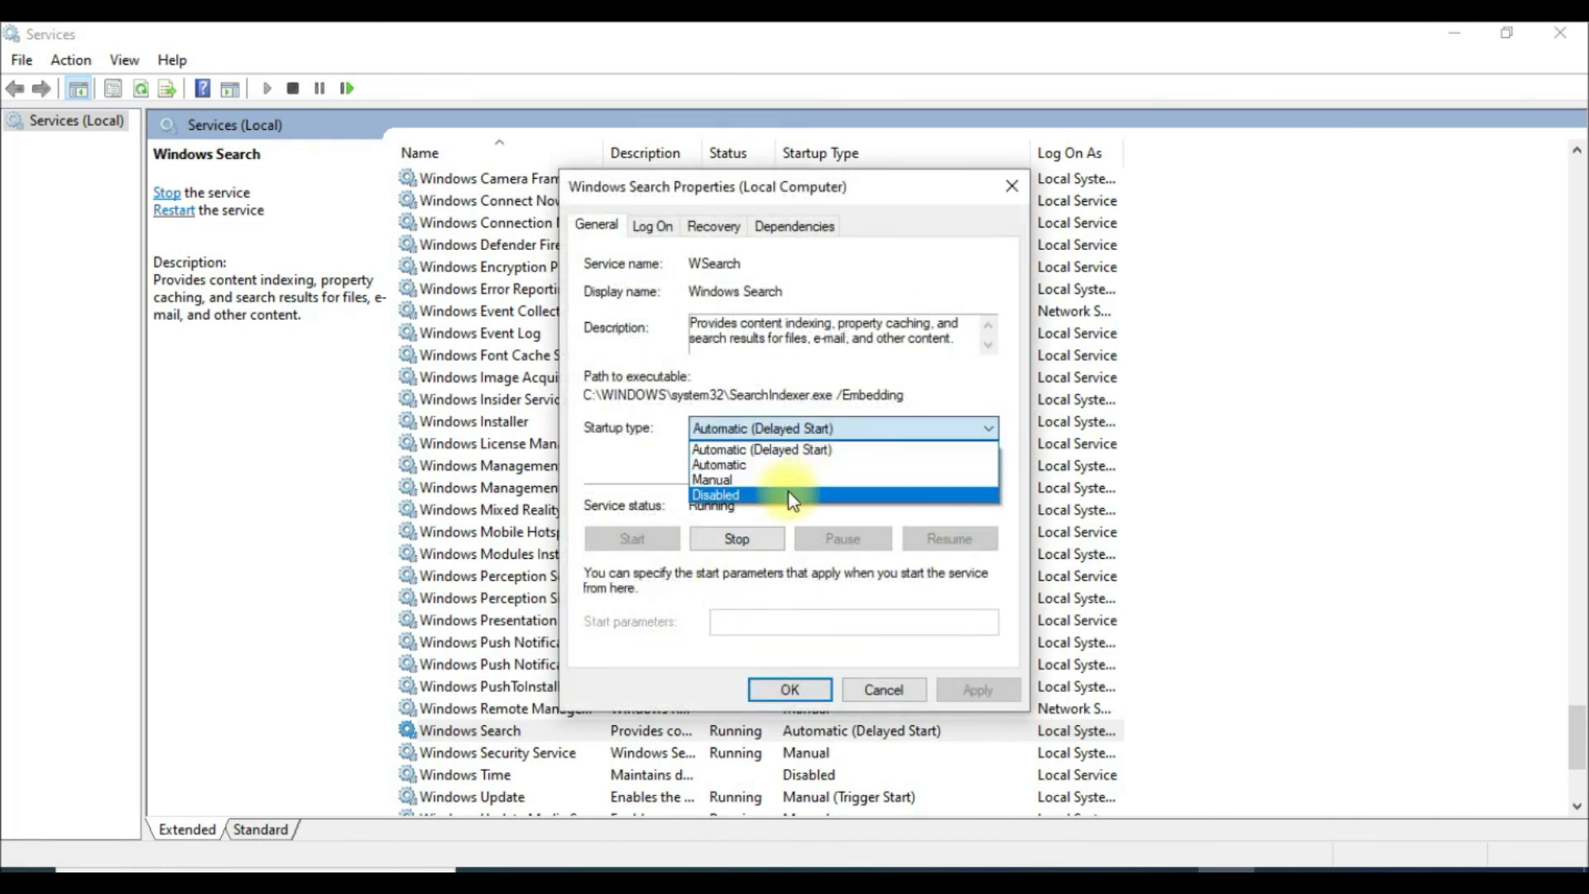
pyautogui.click(763, 497)
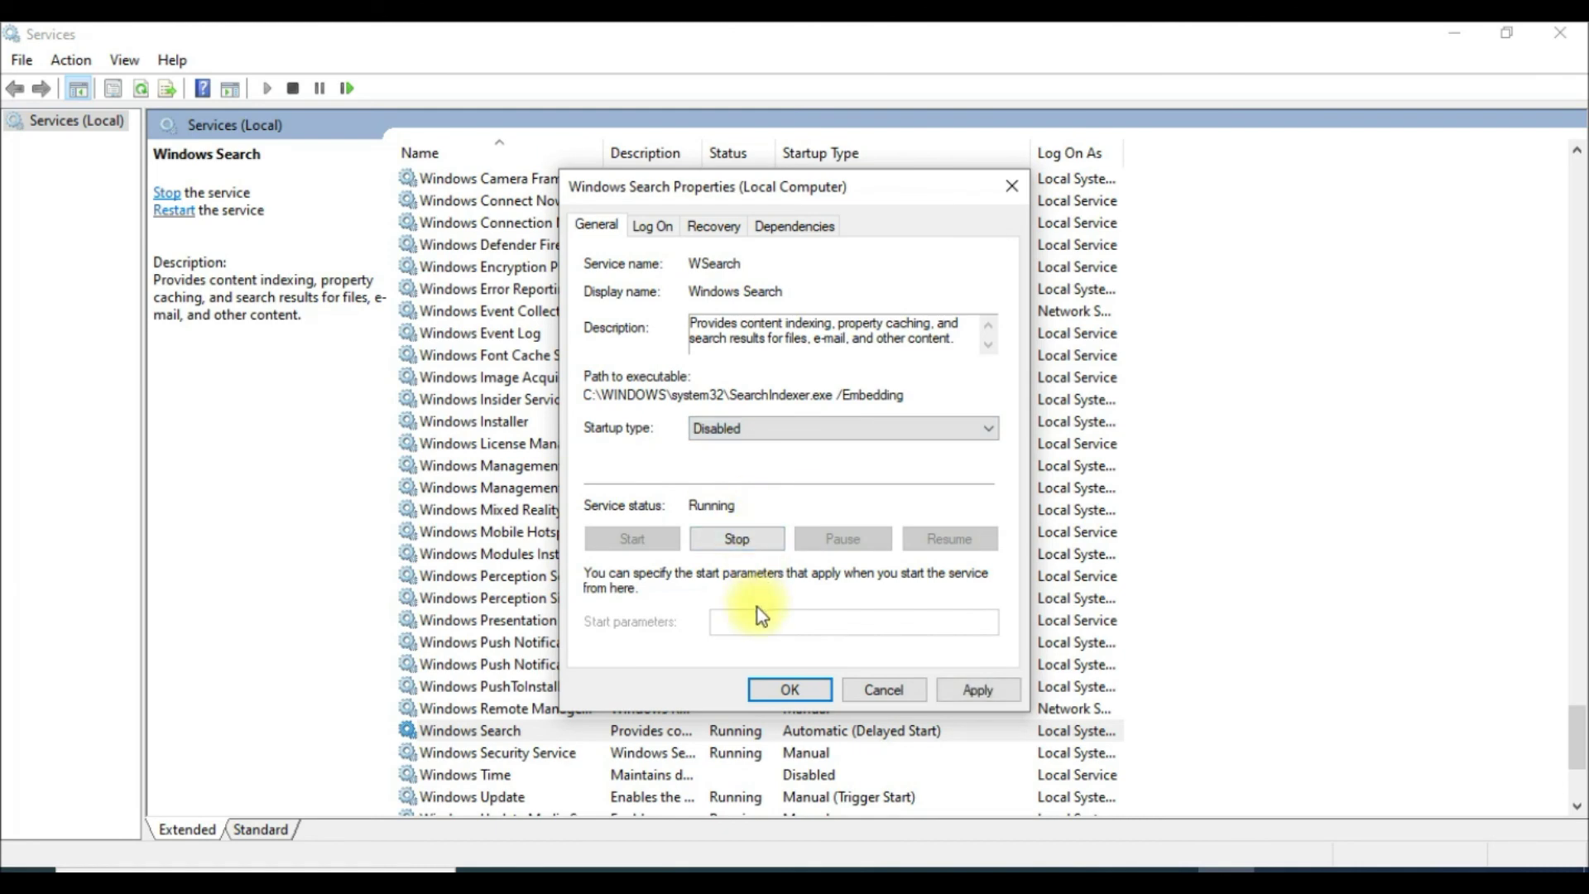
pyautogui.click(985, 693)
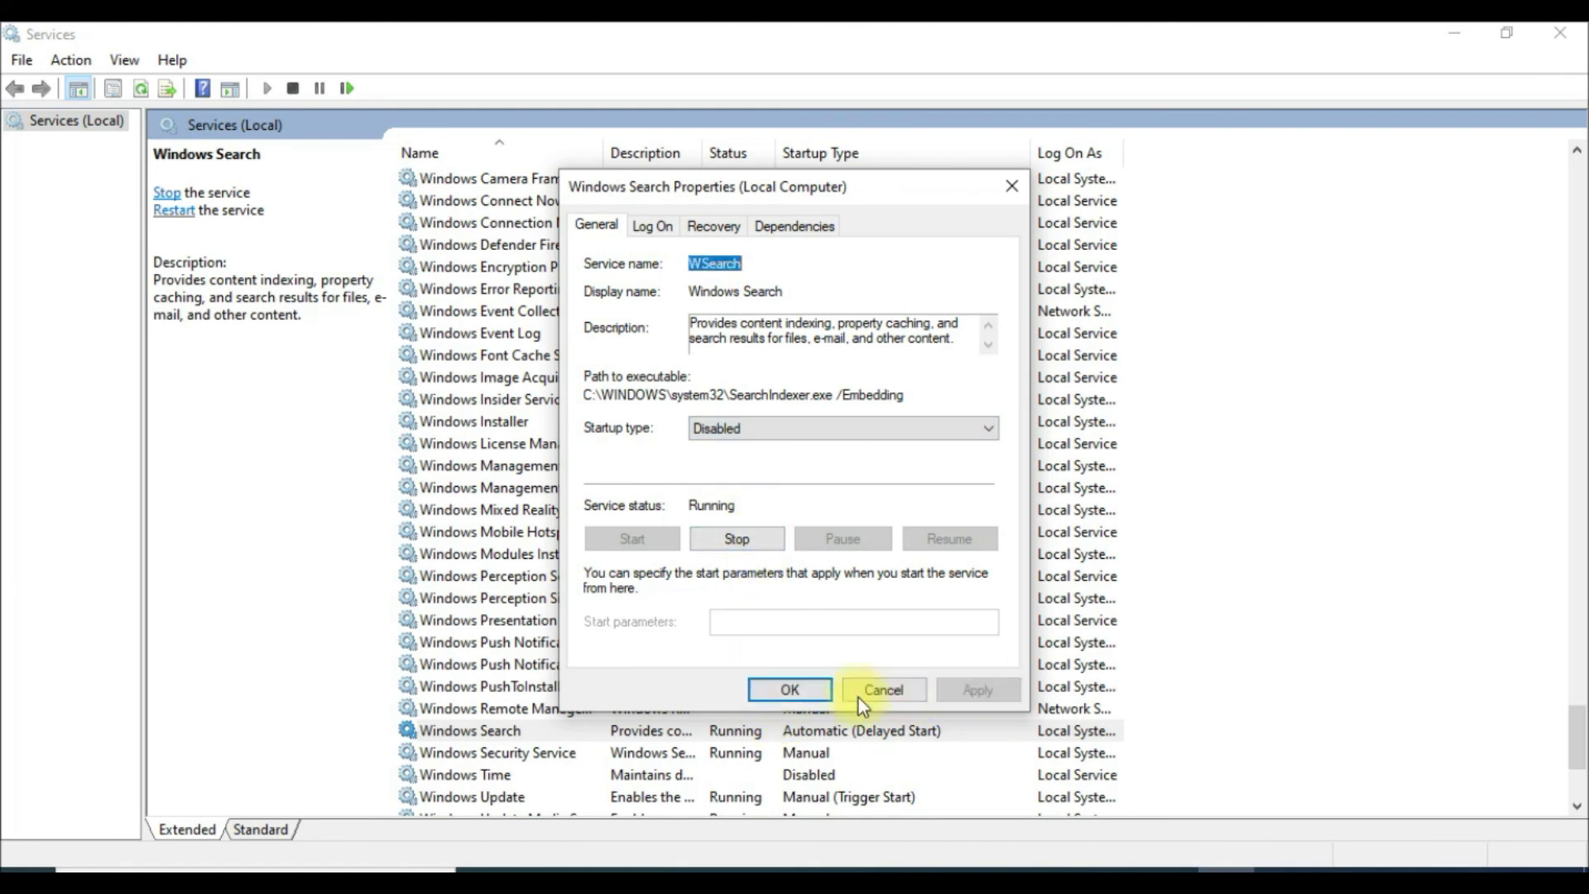
pyautogui.click(797, 692)
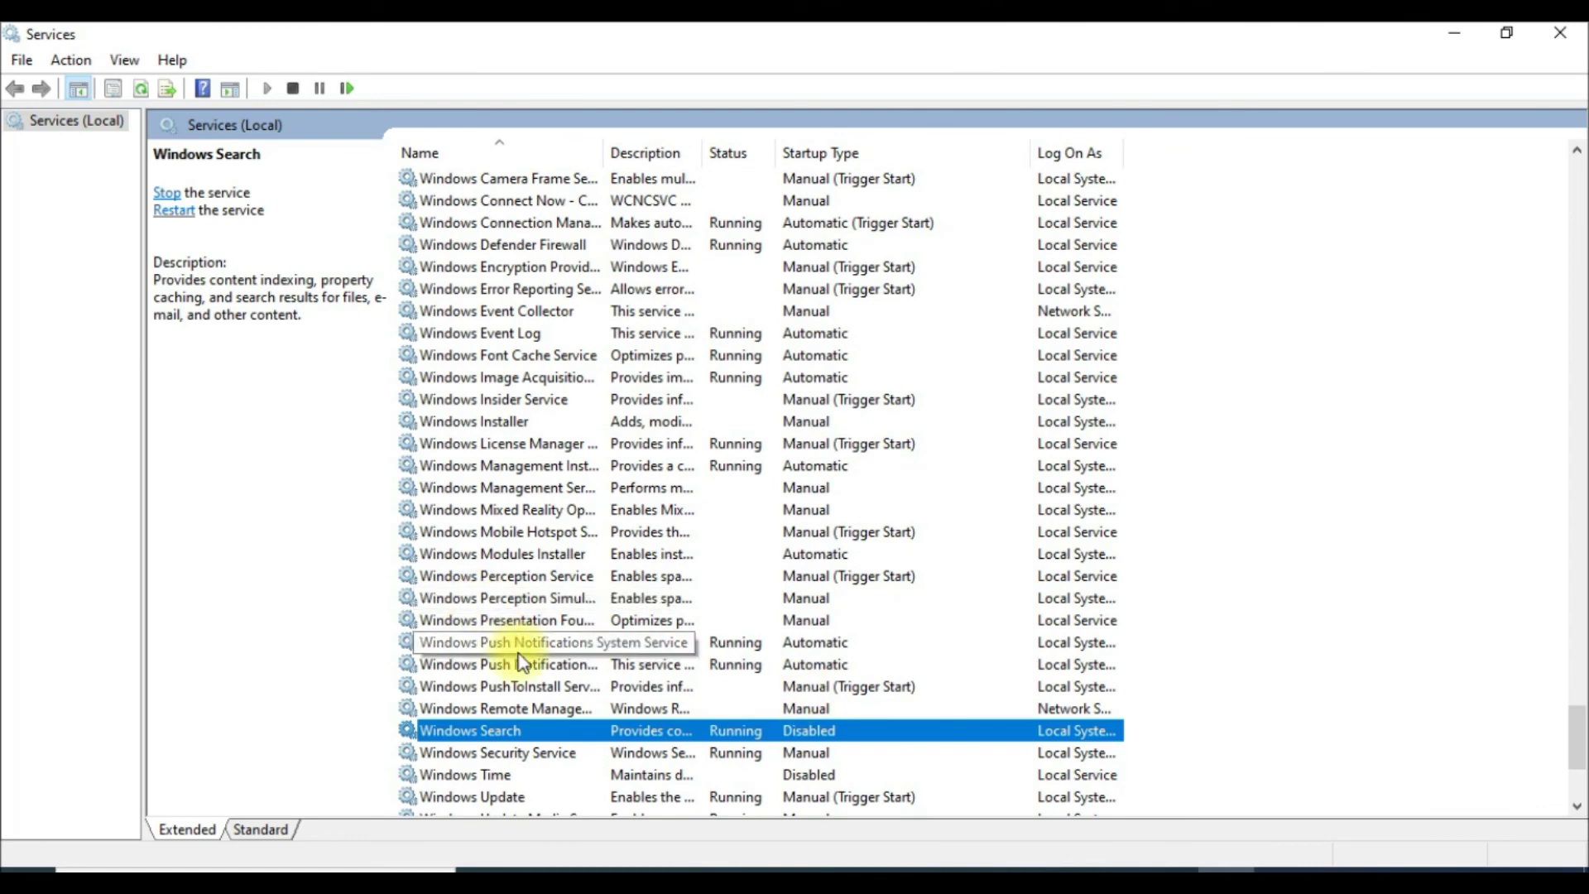
pyautogui.click(1560, 33)
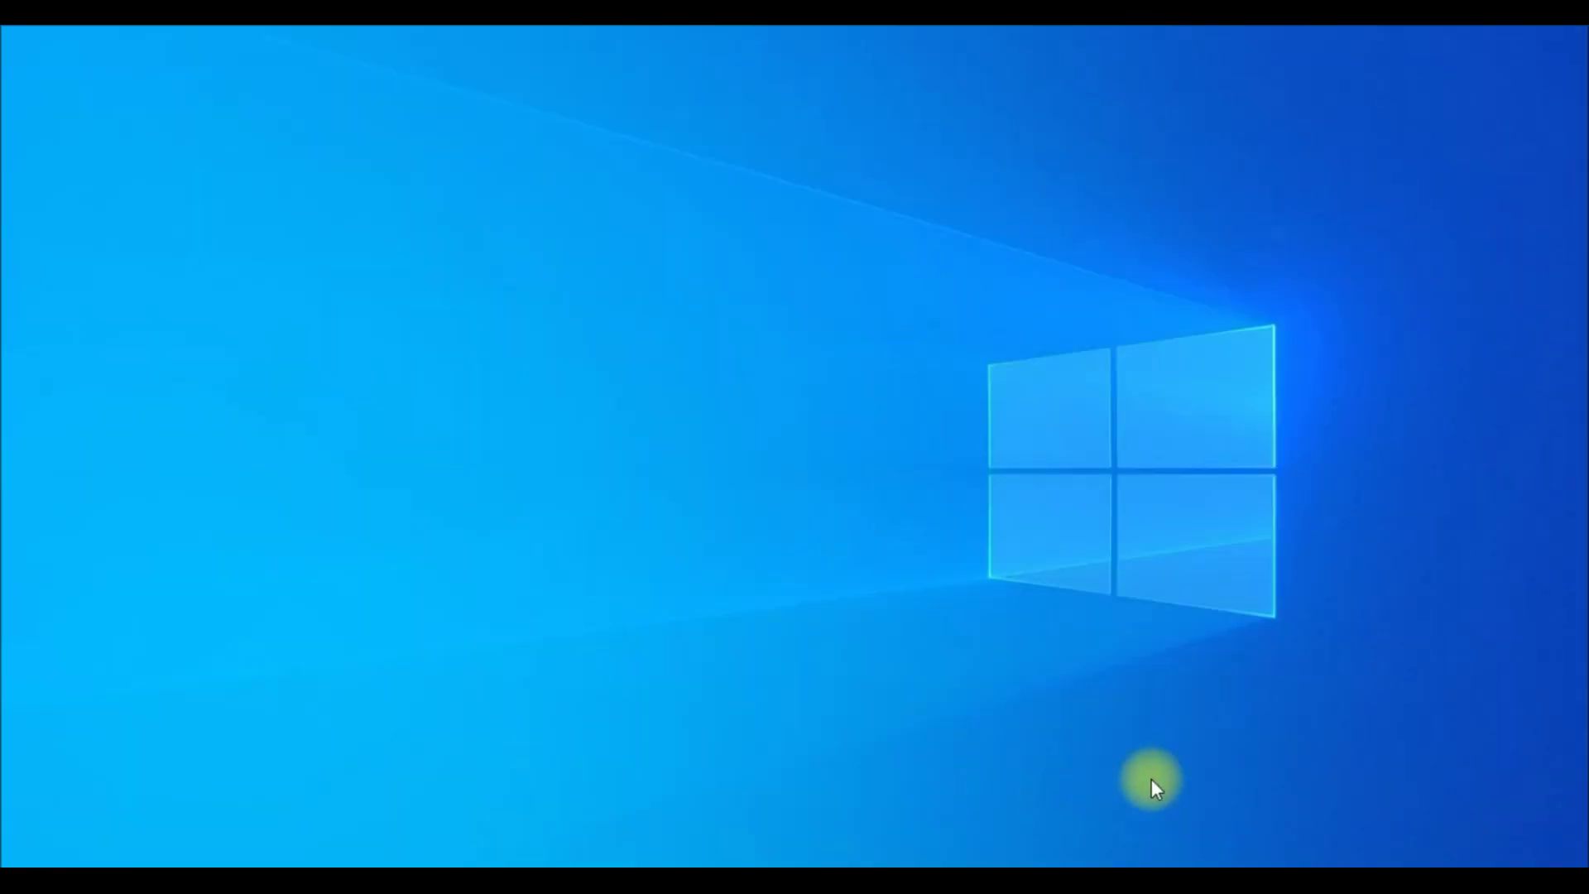
# Open Task Manager and make its window narrower
pyautogui.click(1213, 865)
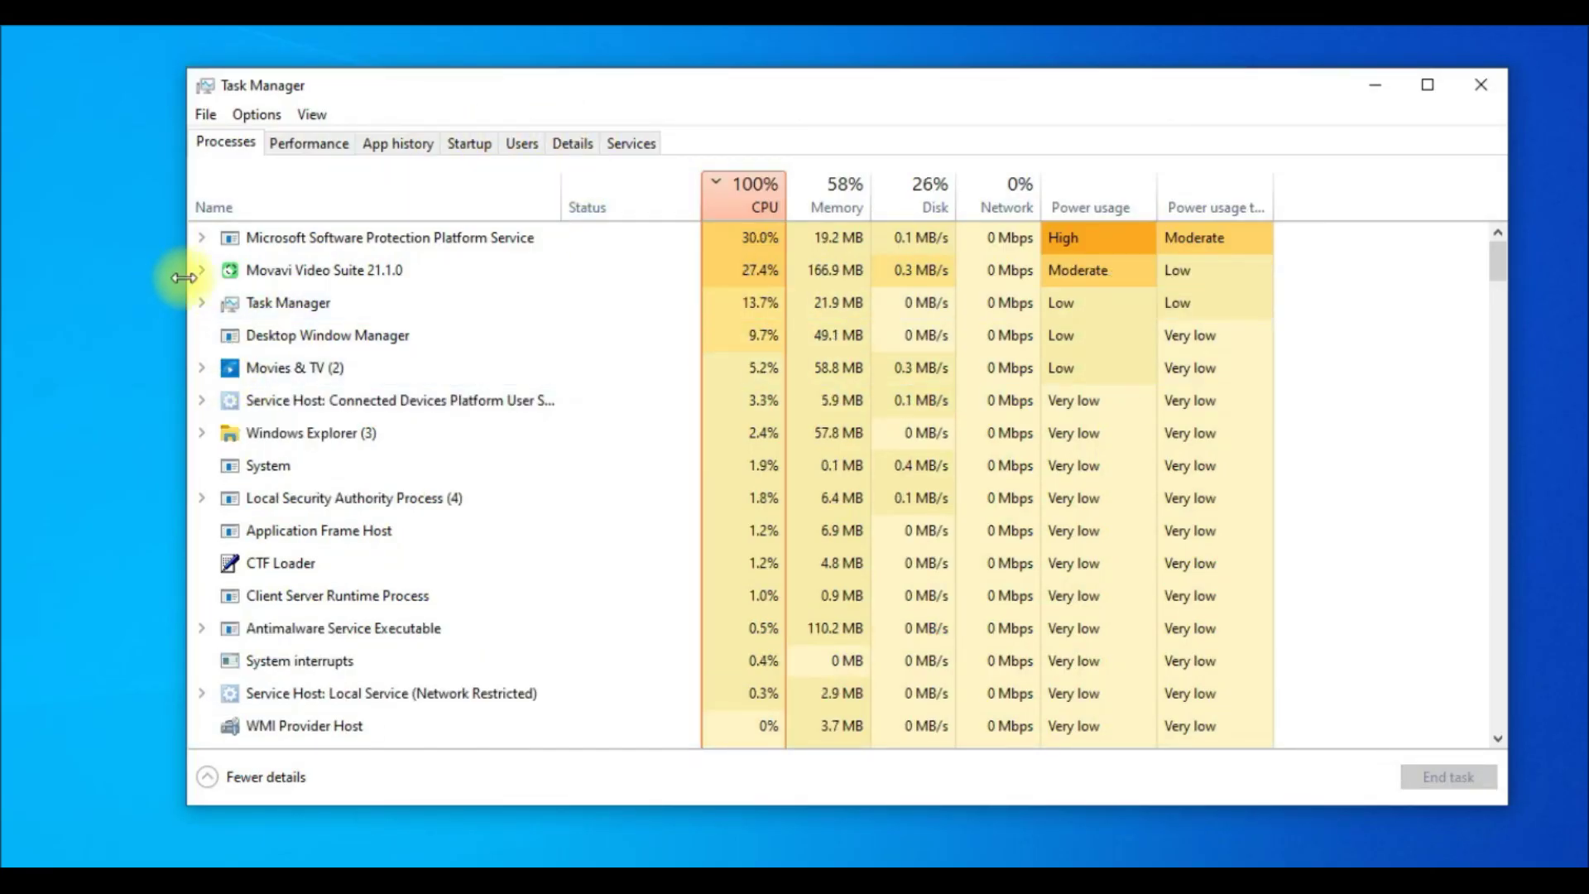
pyautogui.moveTo(184, 278); pyautogui.dragTo(348, 285)
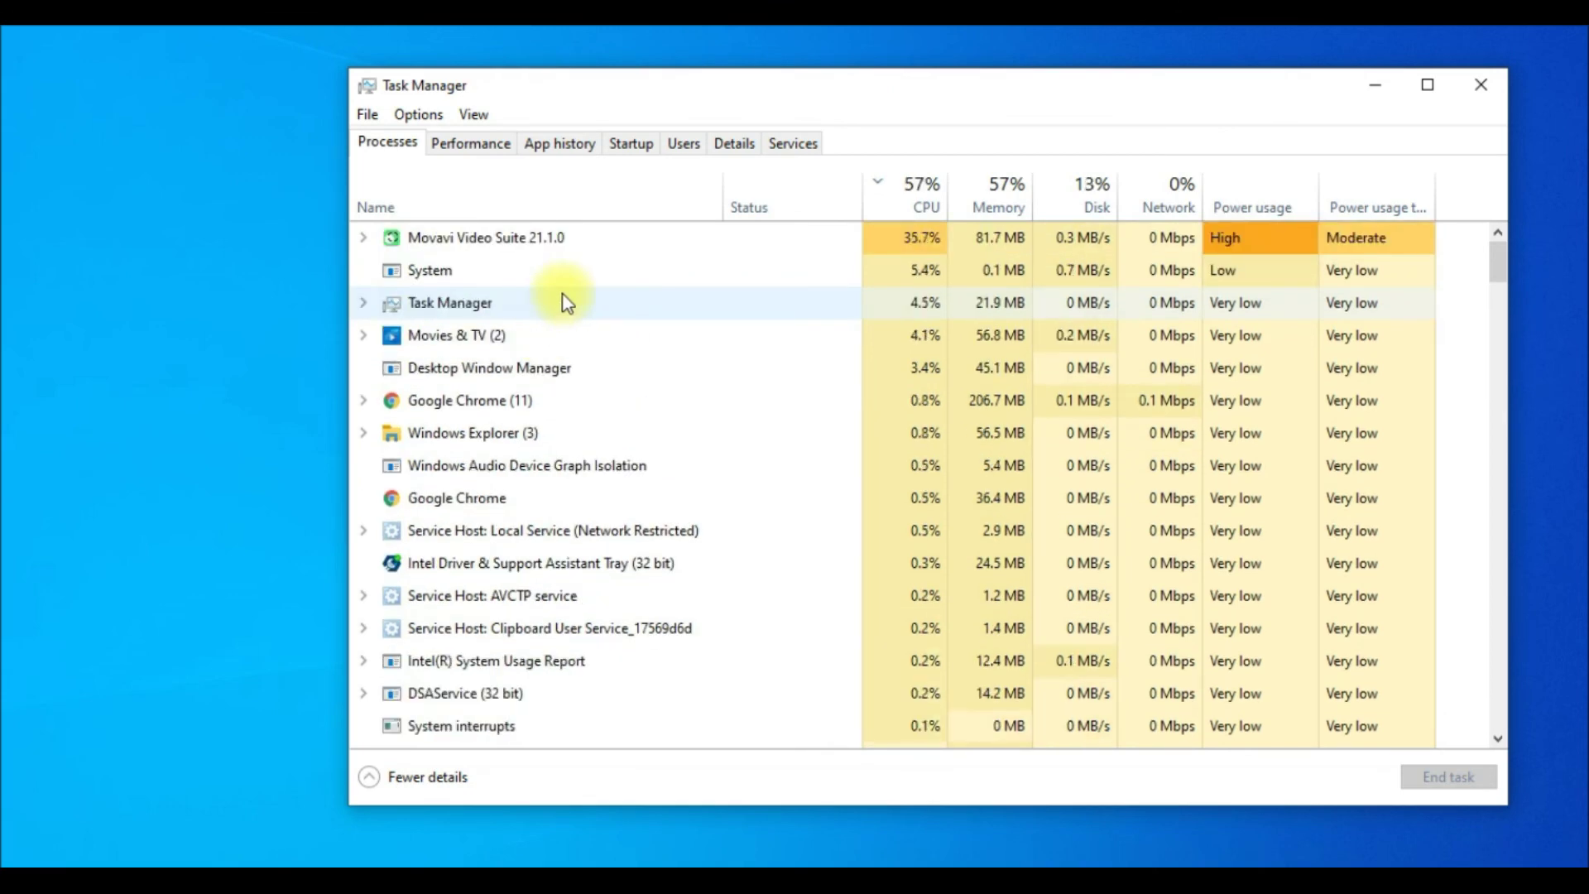
# Examine the startup programs and their enabled or disabled status in Task Manager through the end of the list
pyautogui.click(629, 145)
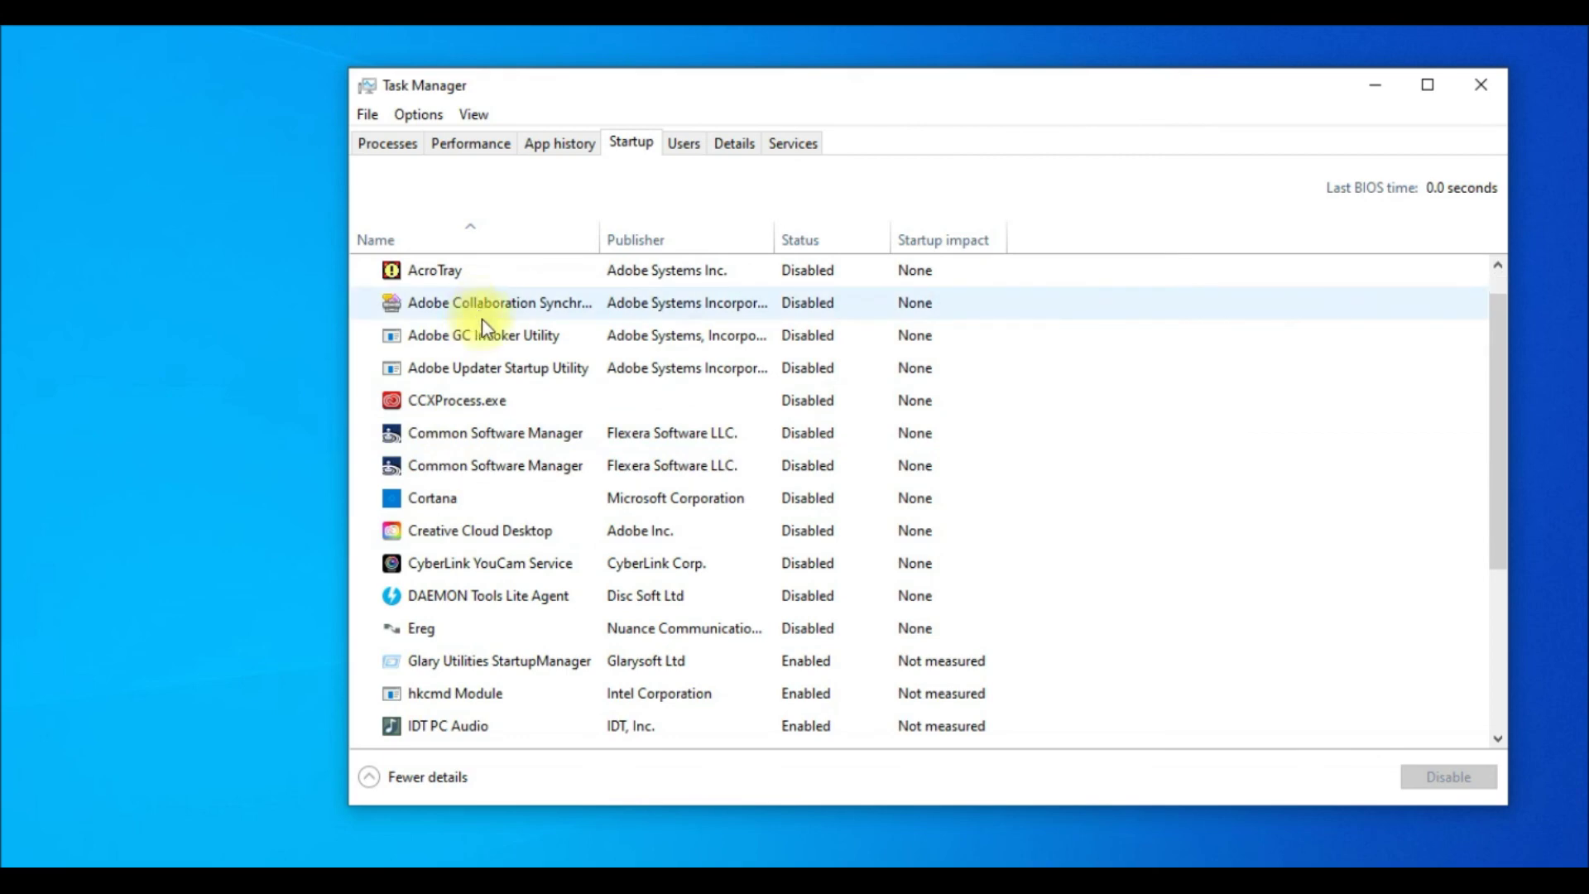
pyautogui.scroll(-2, 484, 331)
pyautogui.scroll(-1, 489, 346)
pyautogui.scroll(-2, 492, 350)
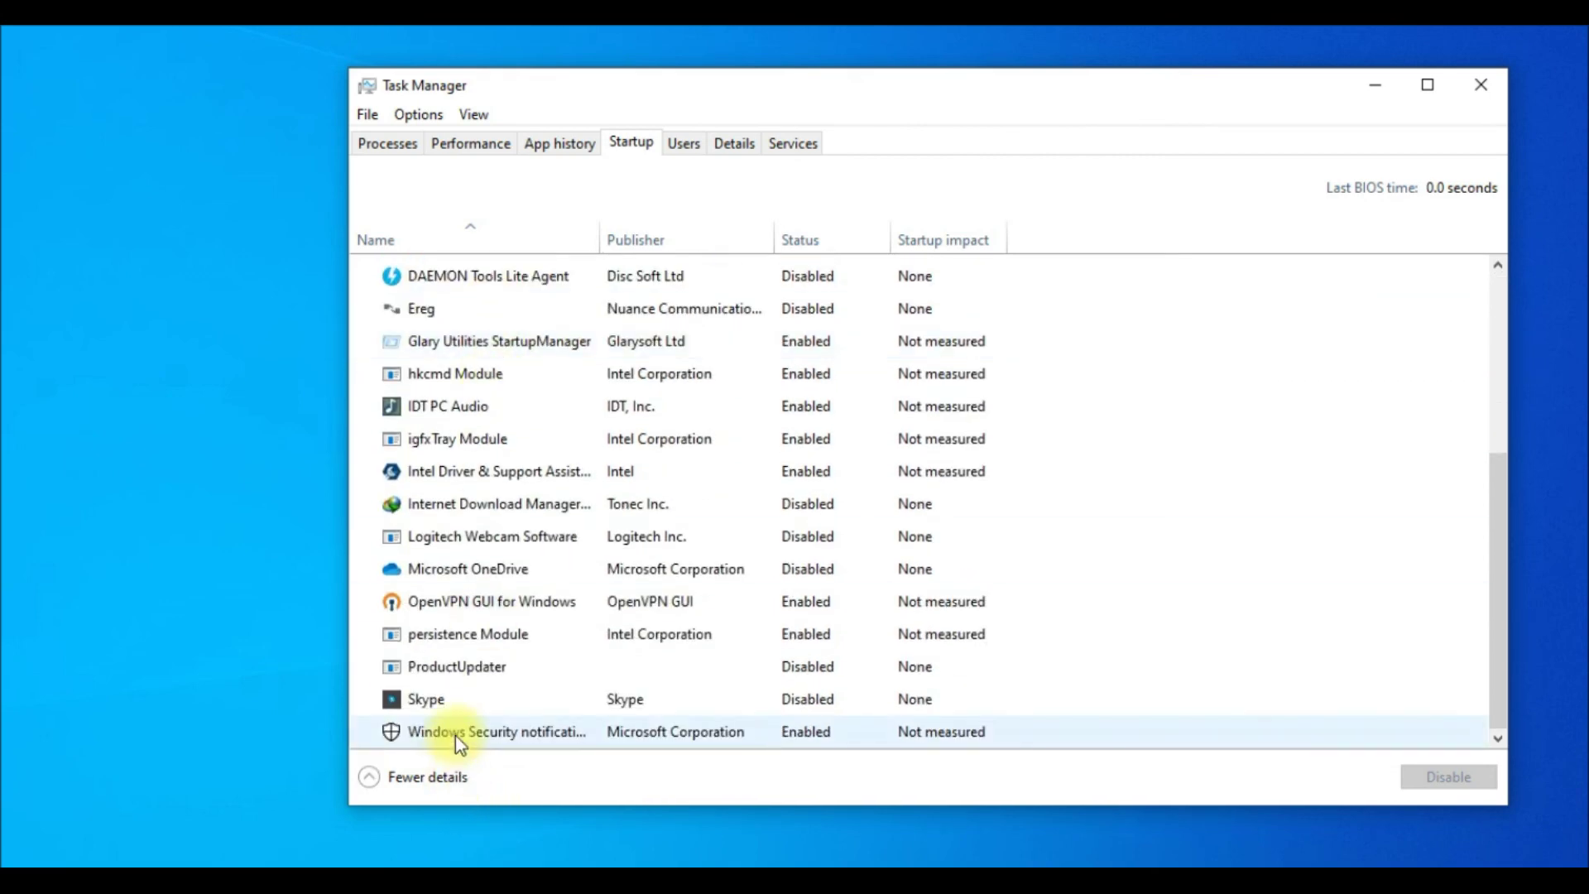
# Check the available startup options for Skype without changing its status, and minimize Task Manager
pyautogui.click(438, 705)
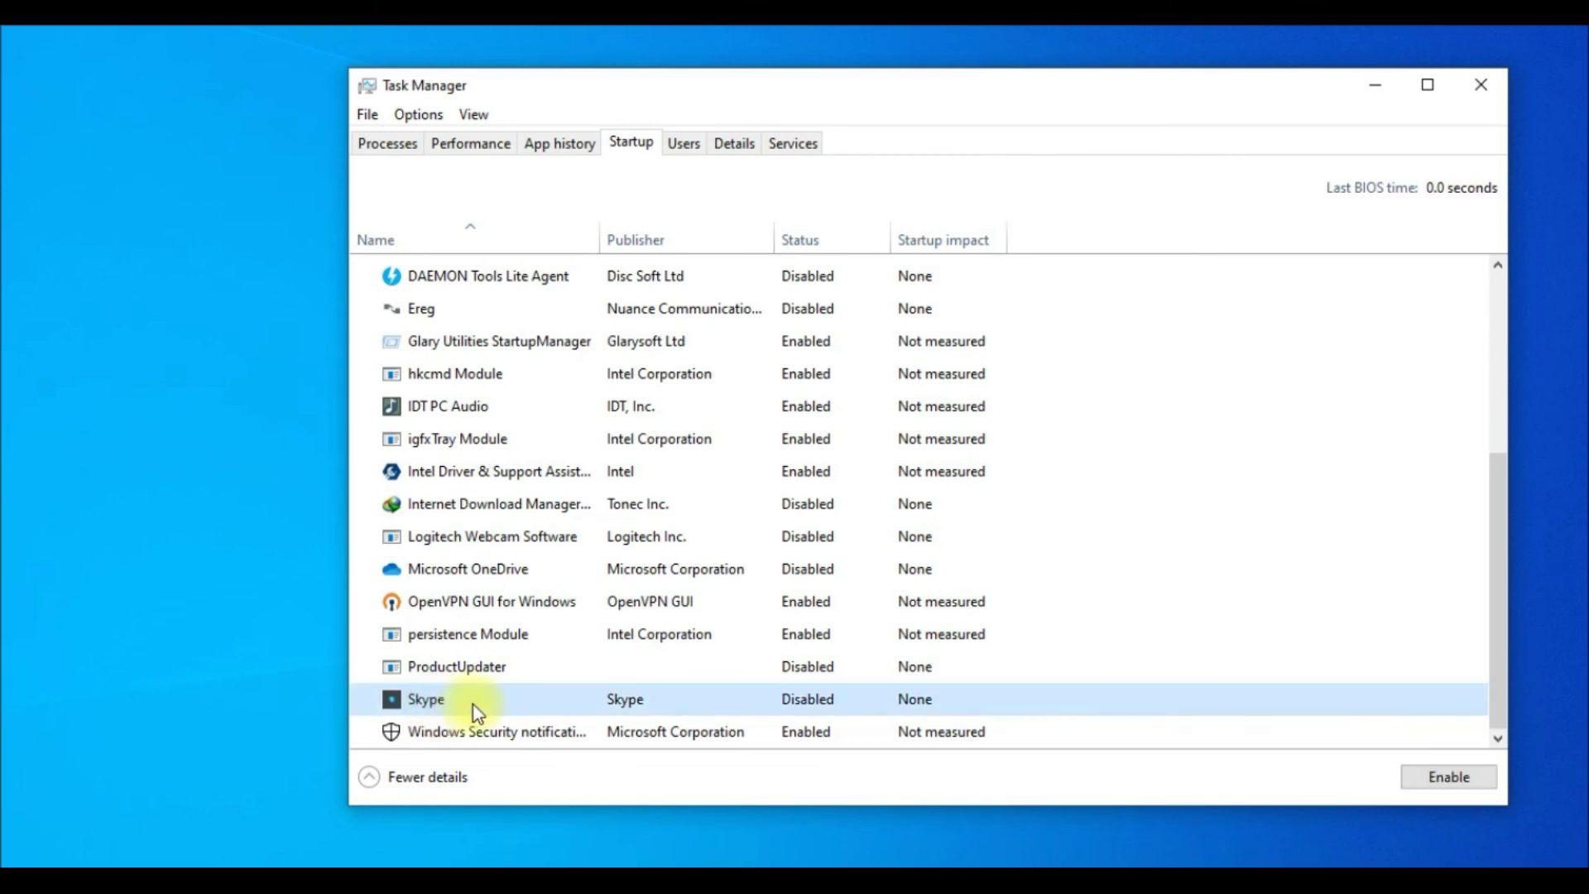
pyautogui.rightClick(476, 710)
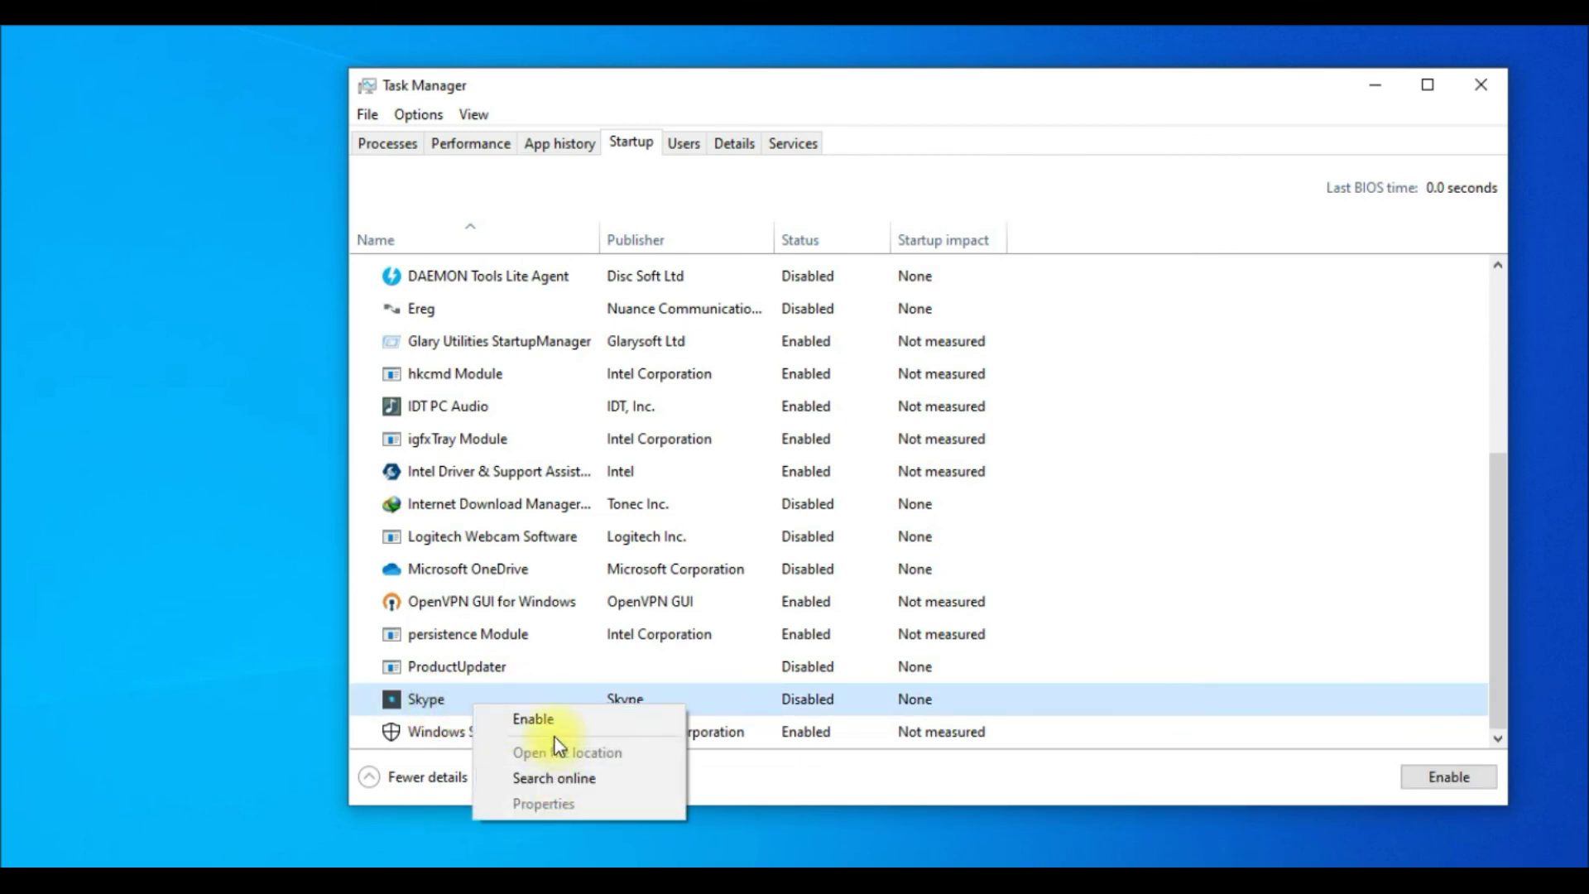
pyautogui.click(756, 700)
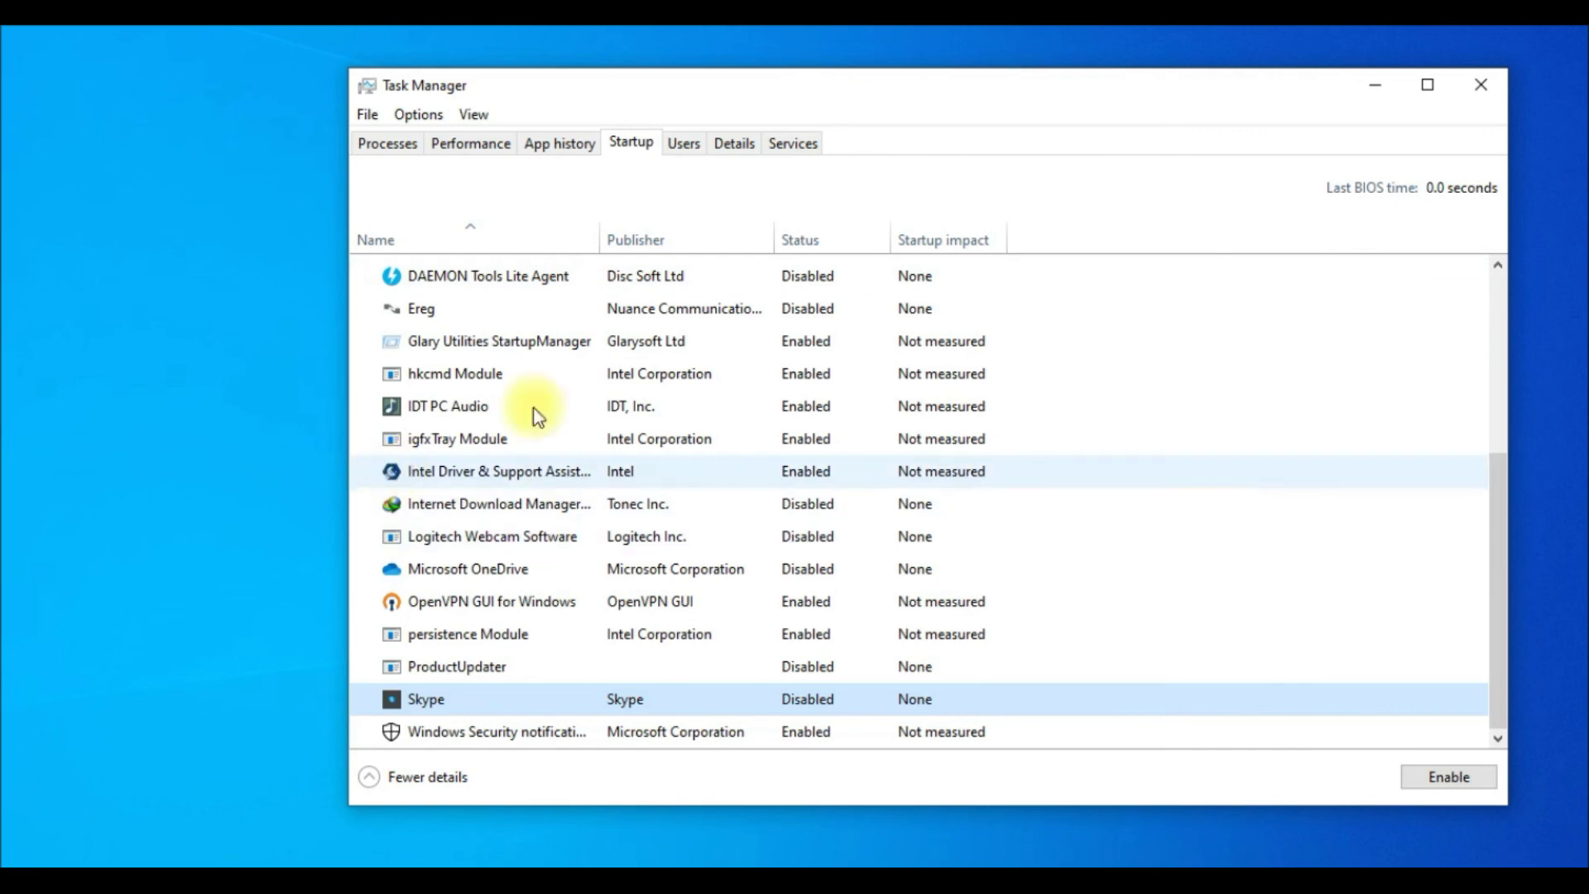
pyautogui.click(1367, 87)
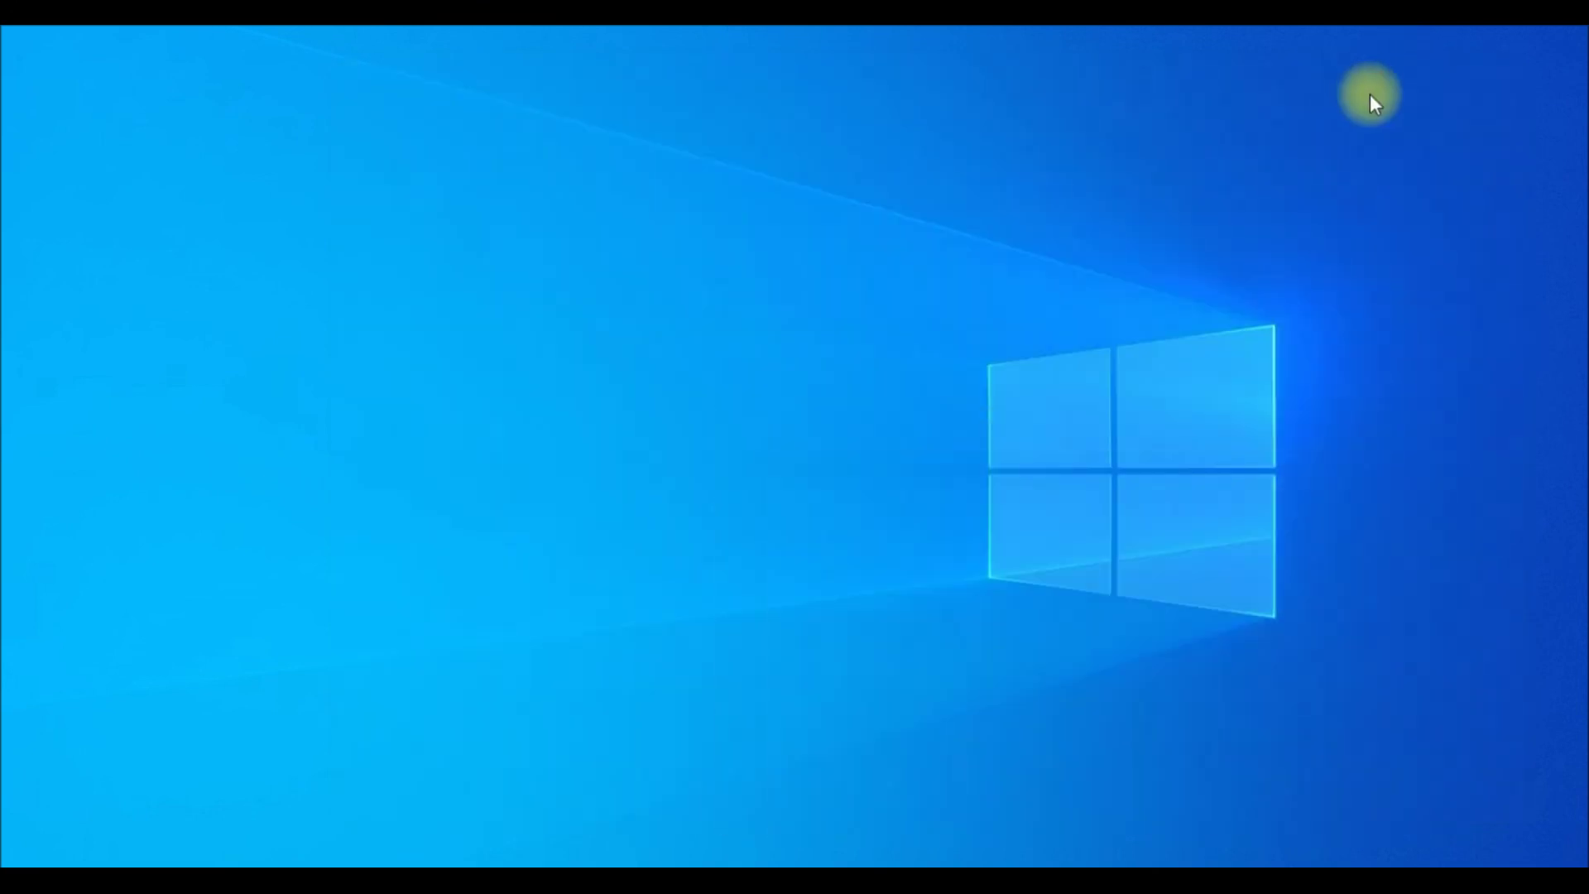